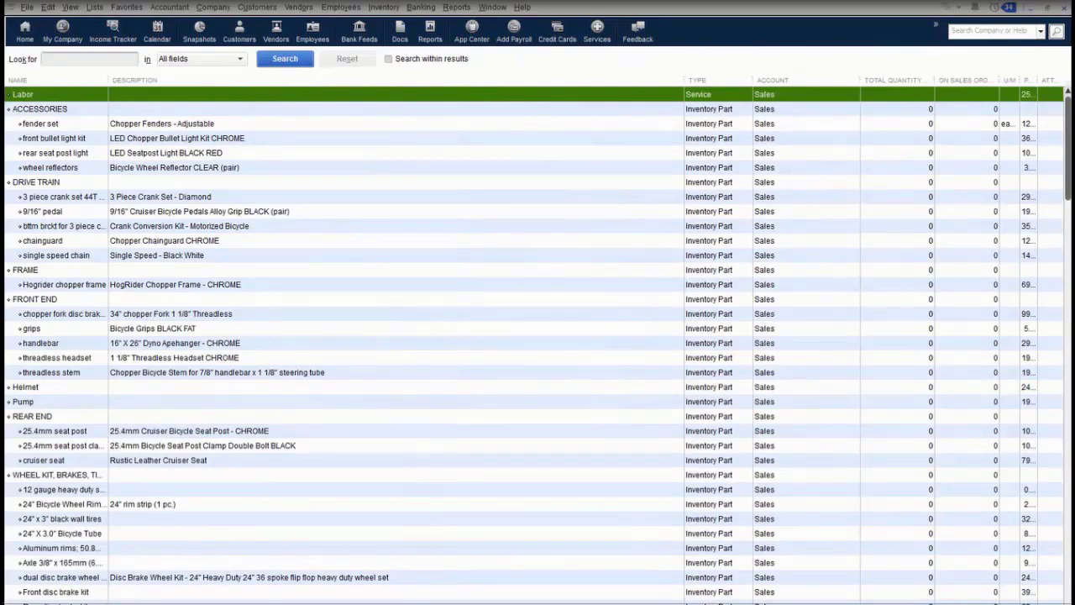
Start a new Service item and examine the fields added by its option for use in assemblies or by a subcontractor
right_click(11, 600)
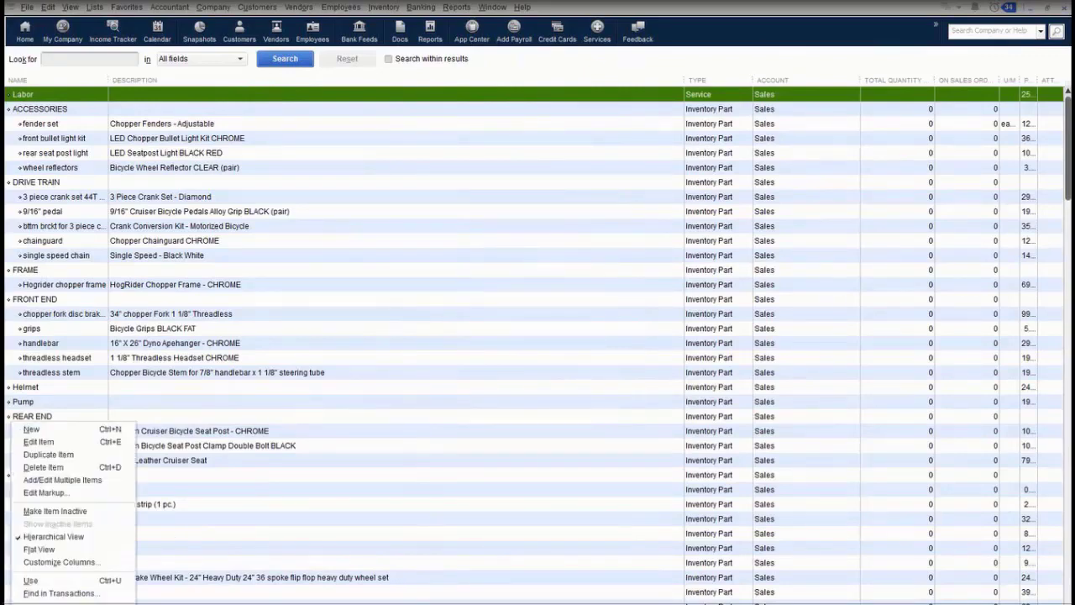
click(66, 433)
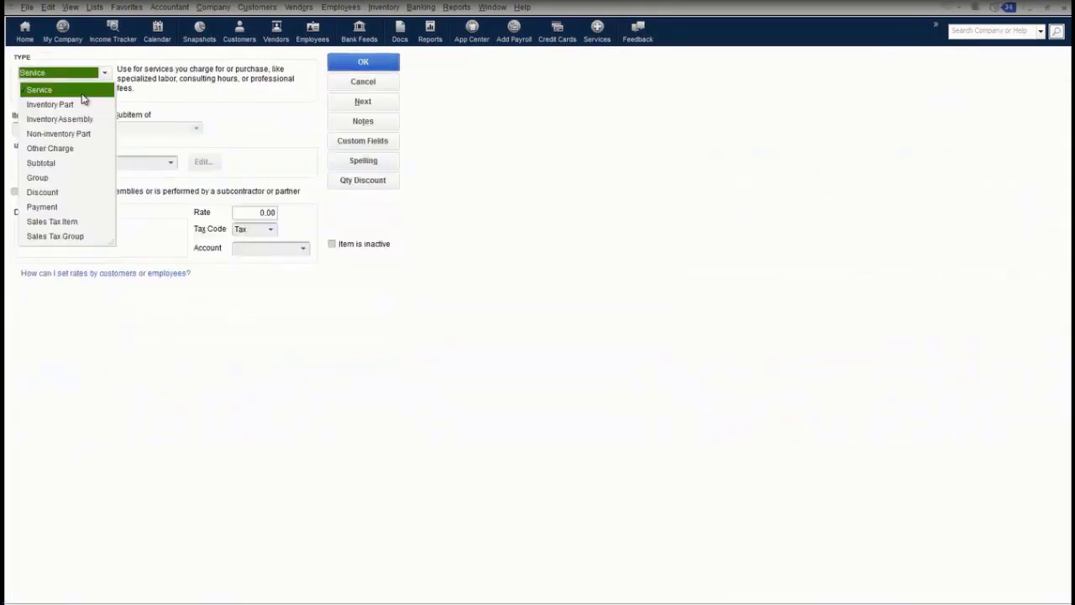
click(83, 94)
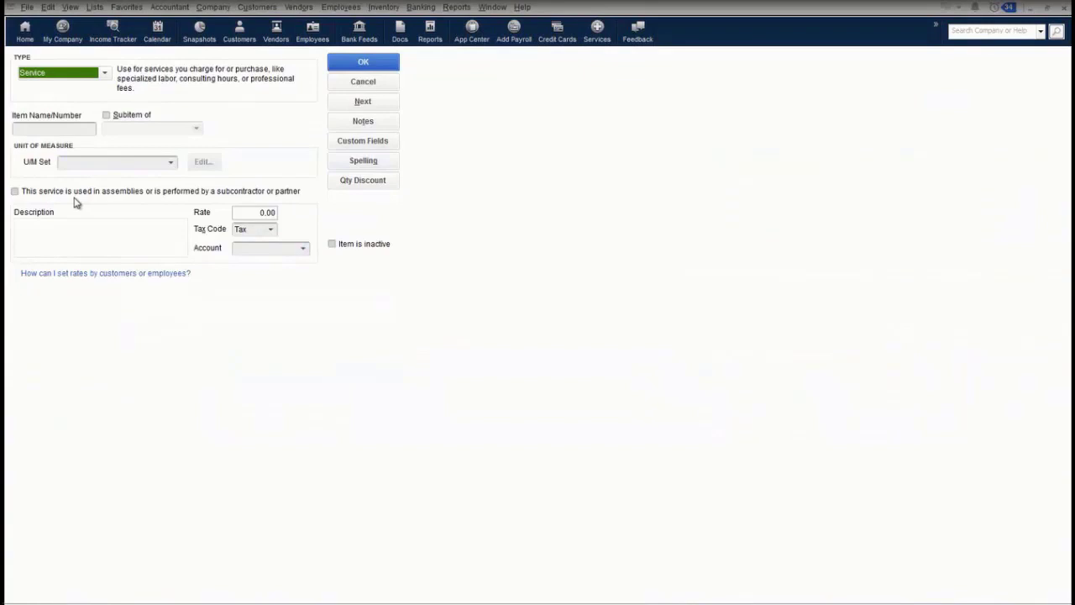
click(15, 193)
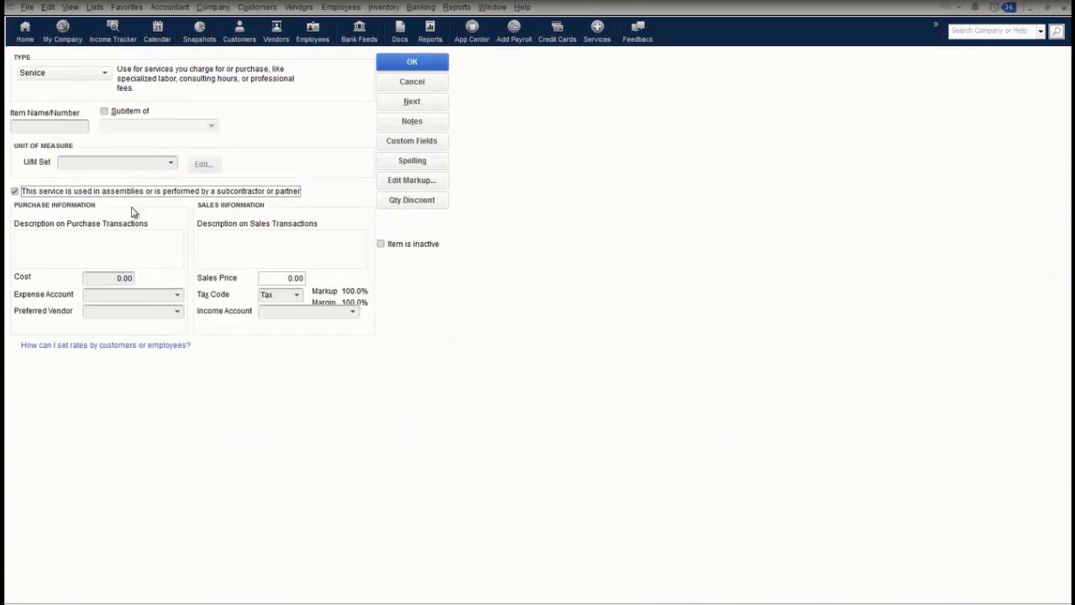
Switch the new item's type to Inventory Part and to Inventory Assembly, examining the fields each type offers
click(105, 73)
click(75, 104)
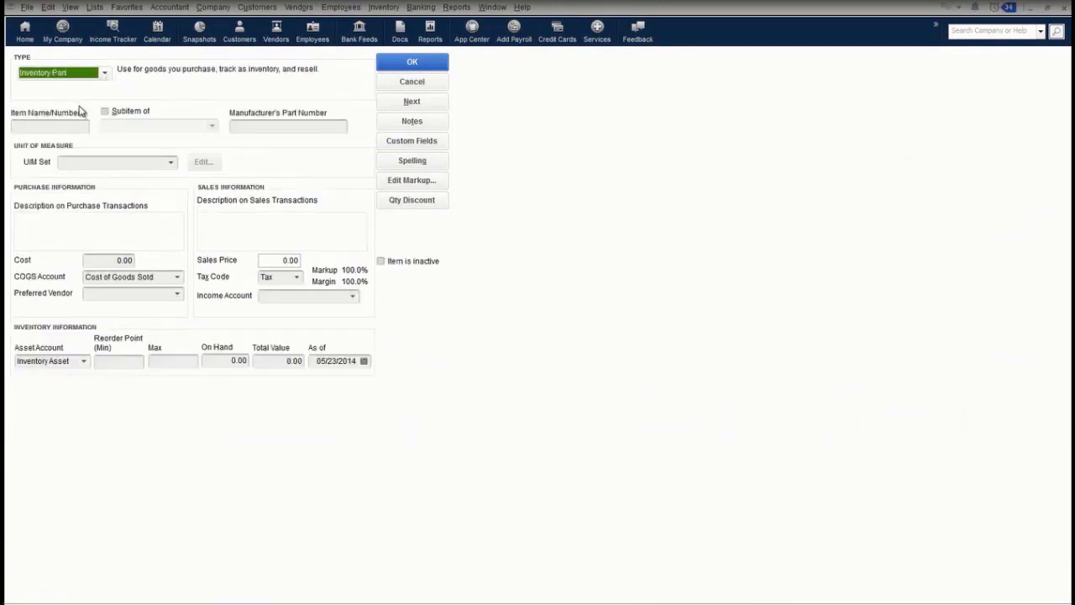
click(106, 74)
click(91, 123)
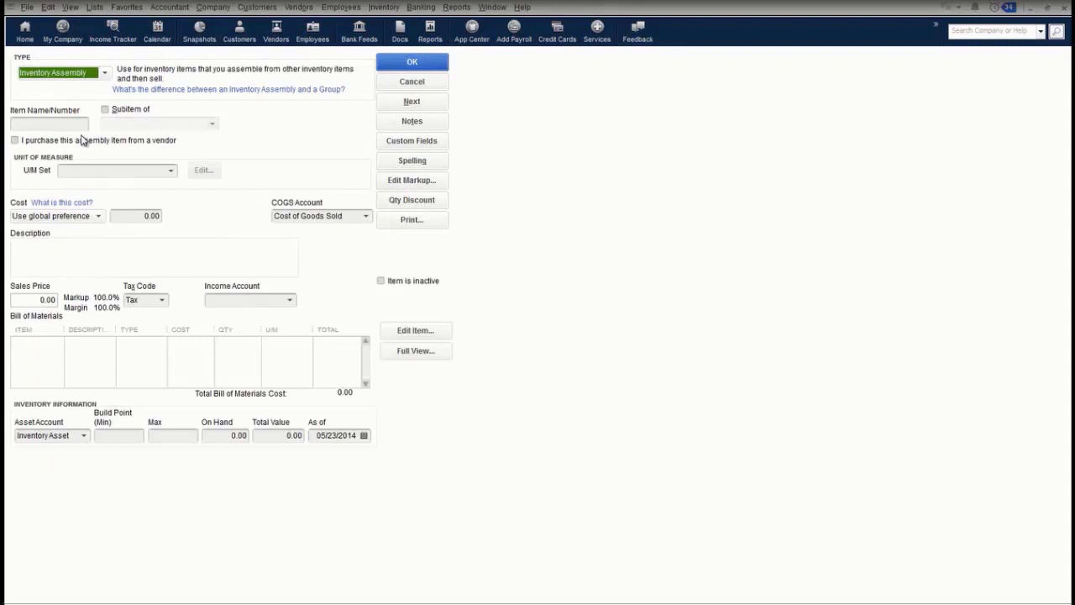
Change the item type to Non-inventory Part and examine the fields for use in assemblies or purchase for a specific customer job
click(106, 74)
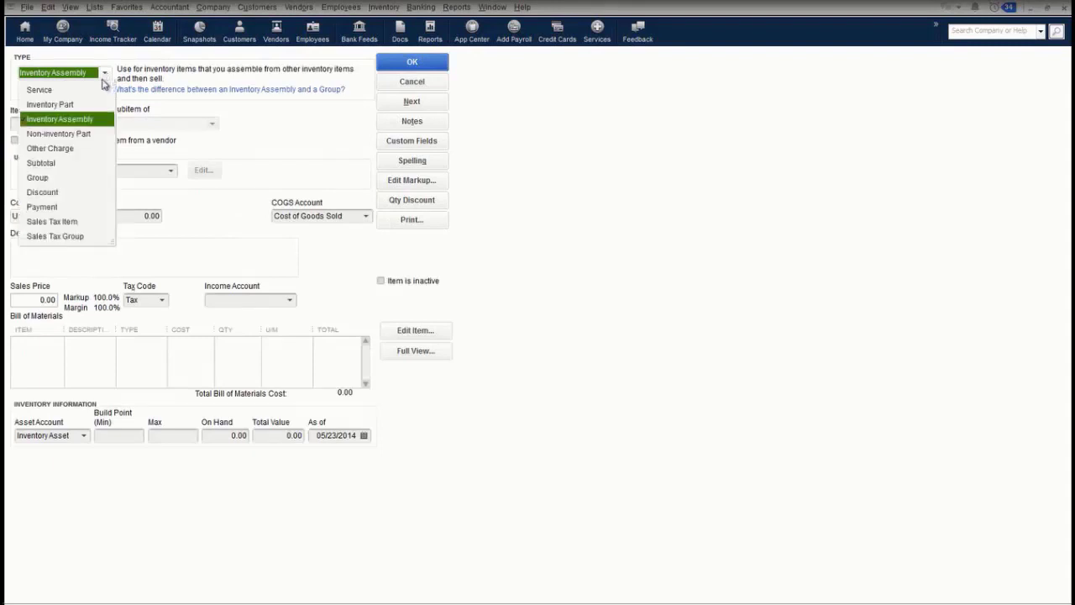
click(65, 134)
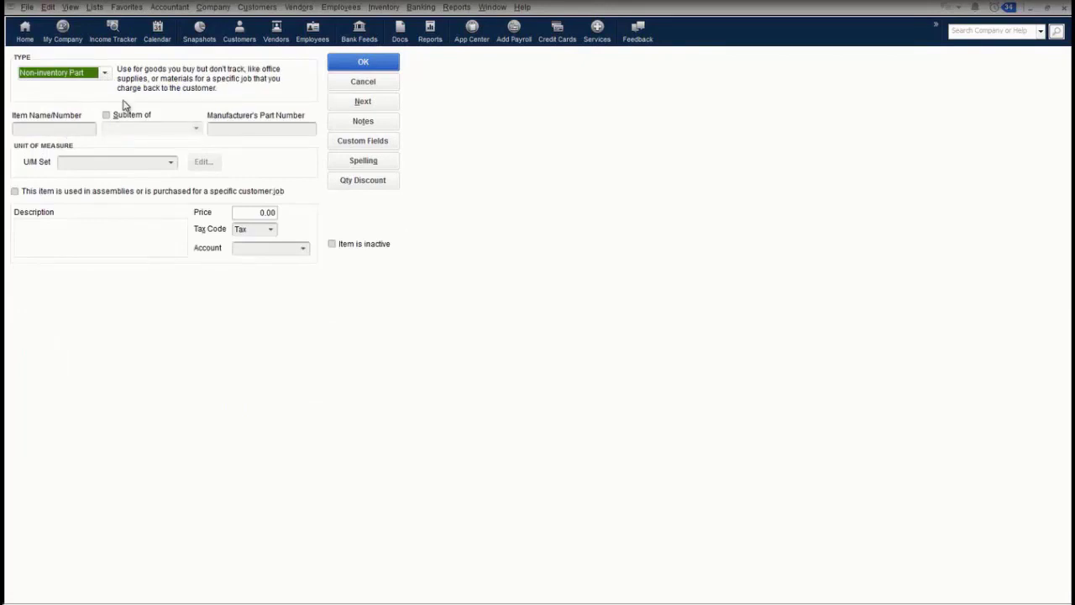
click(16, 191)
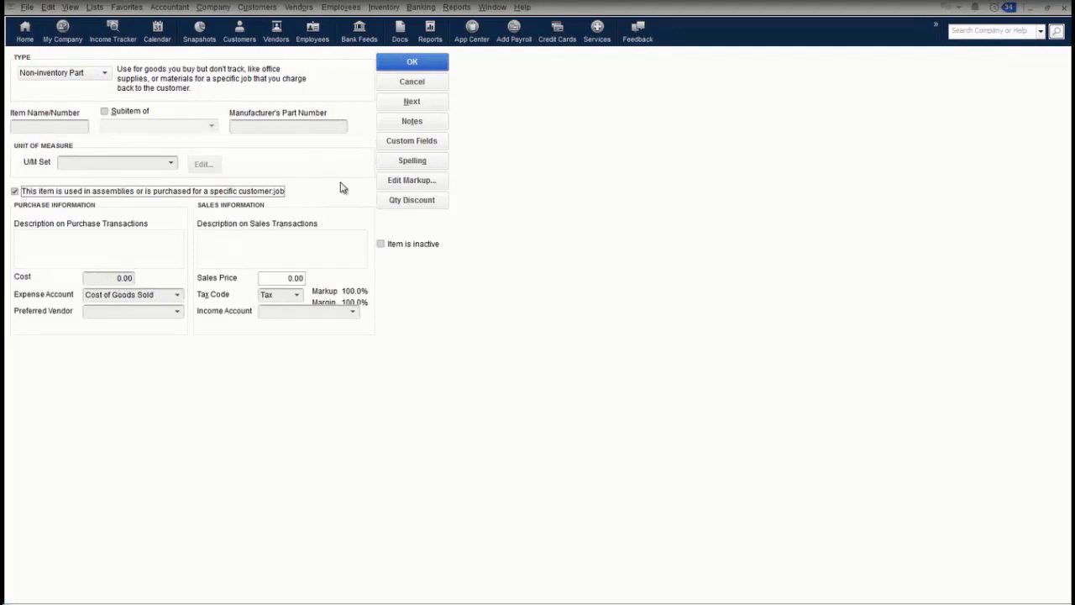
Examine the Other Charge type with its assemblies or reimbursable charge option, review the remaining item types, and discard the new item
click(105, 73)
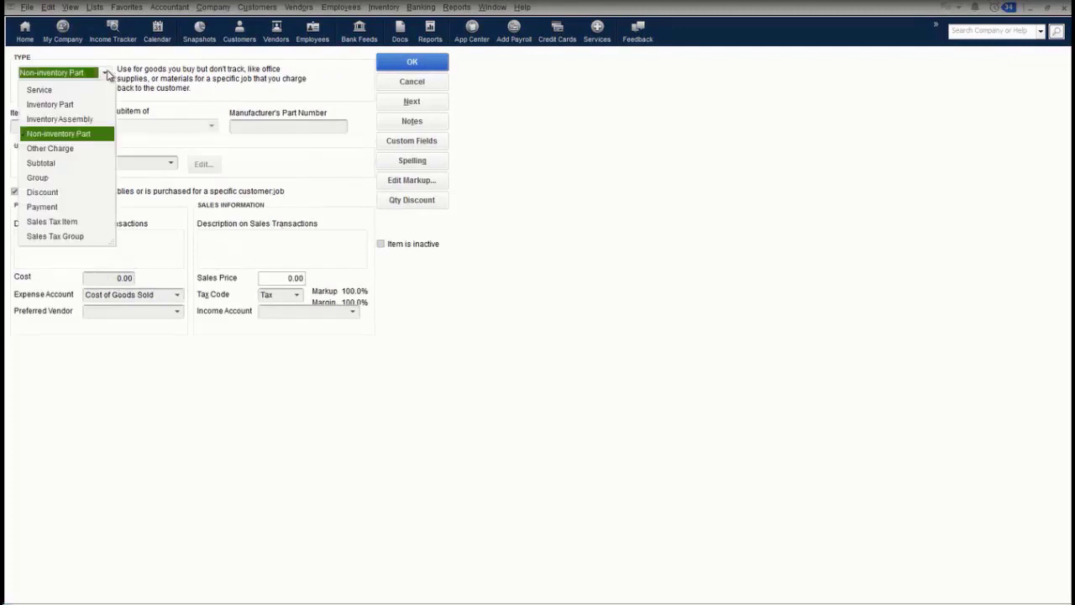
click(63, 150)
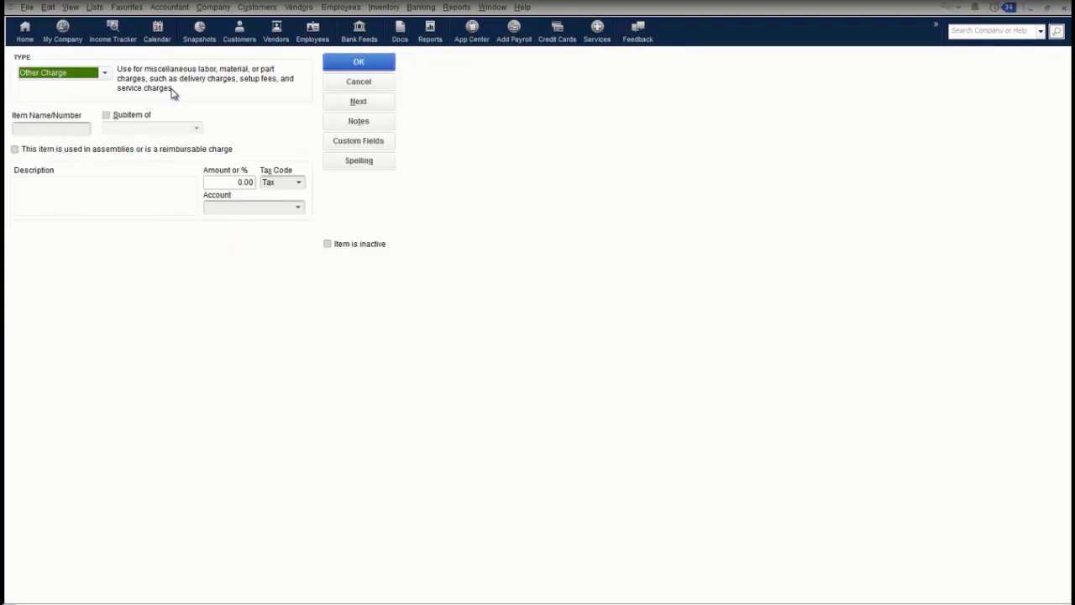
click(19, 150)
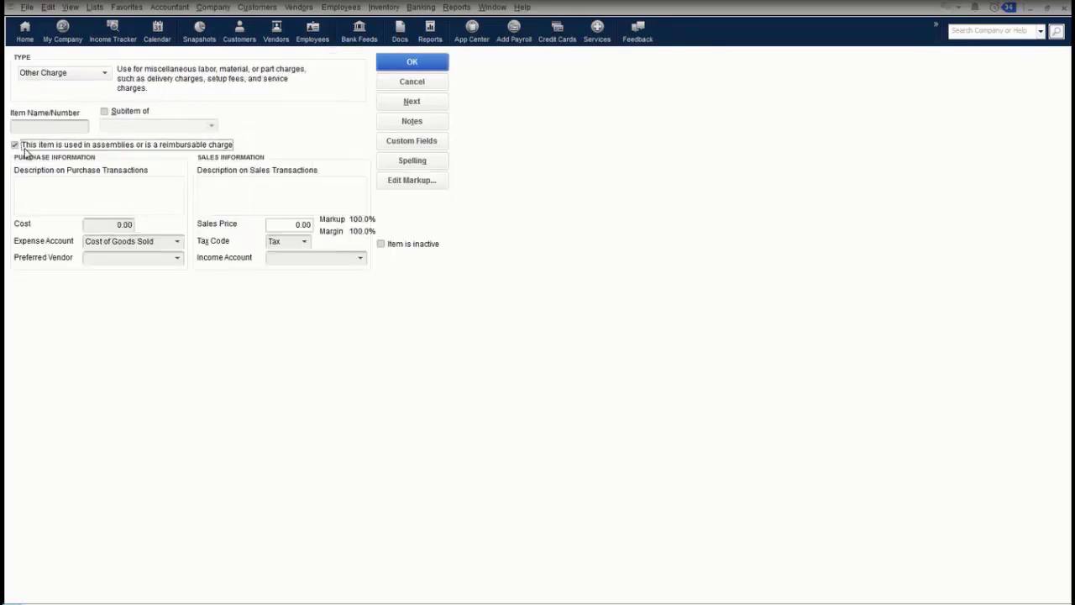
click(98, 74)
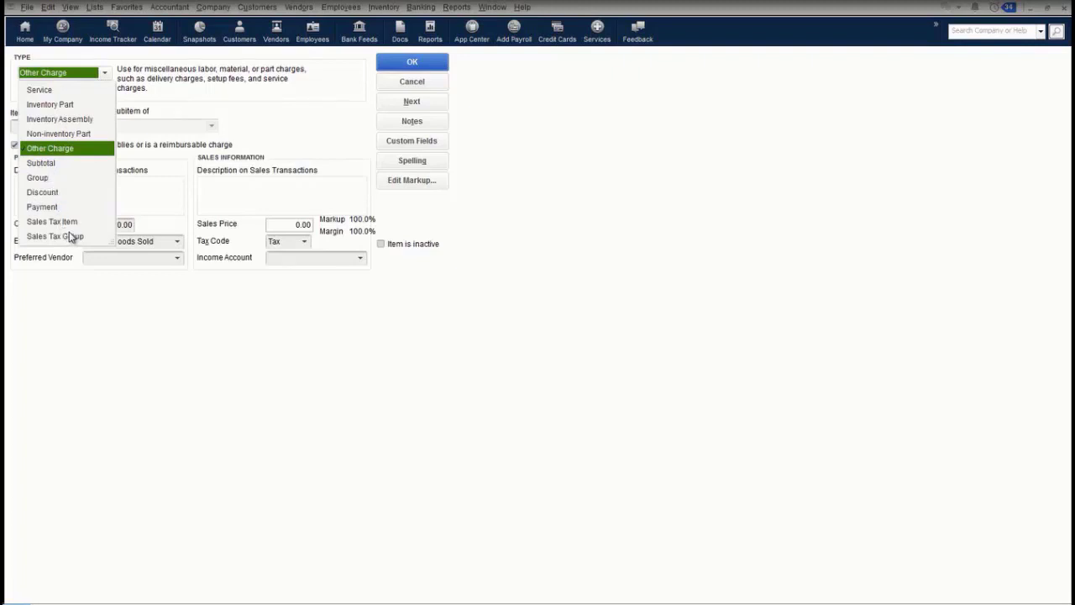
click(352, 111)
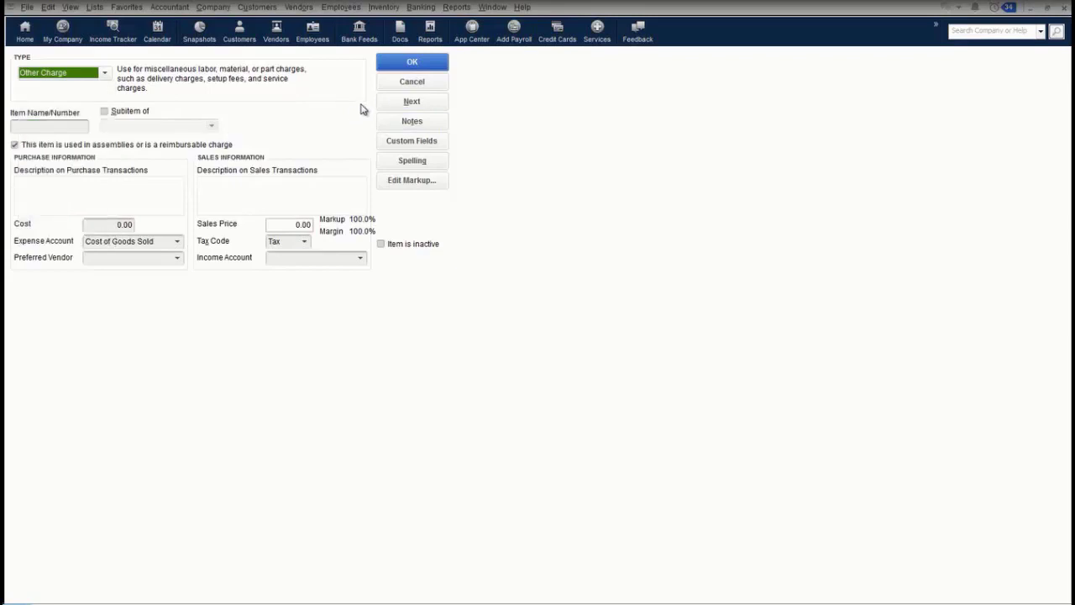
click(408, 84)
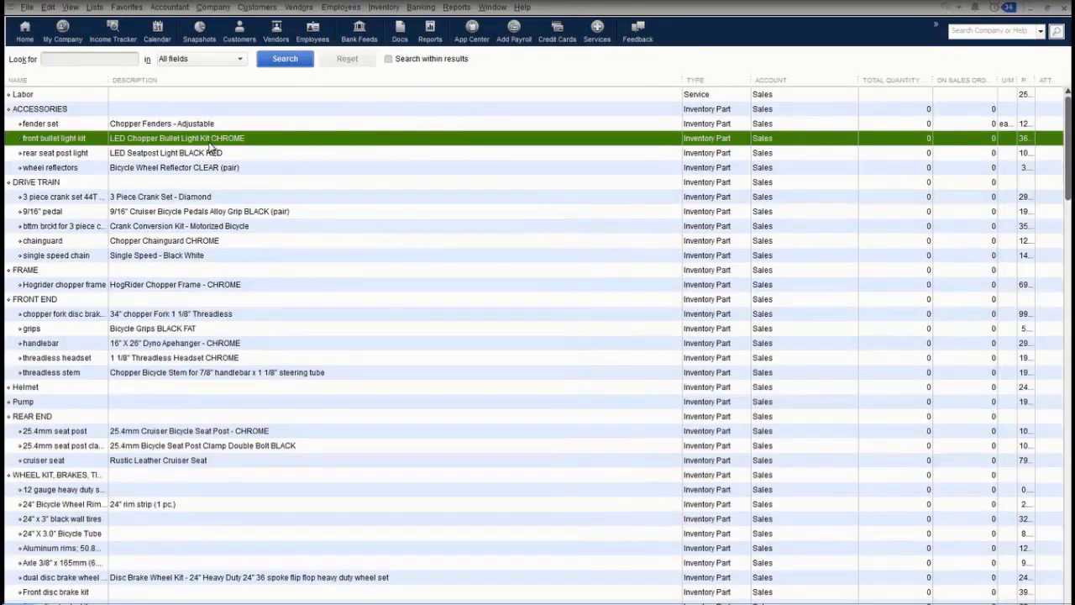
Review the item record of the front bullet light kit, including its reorder point and maximum, and close it
double_click(215, 141)
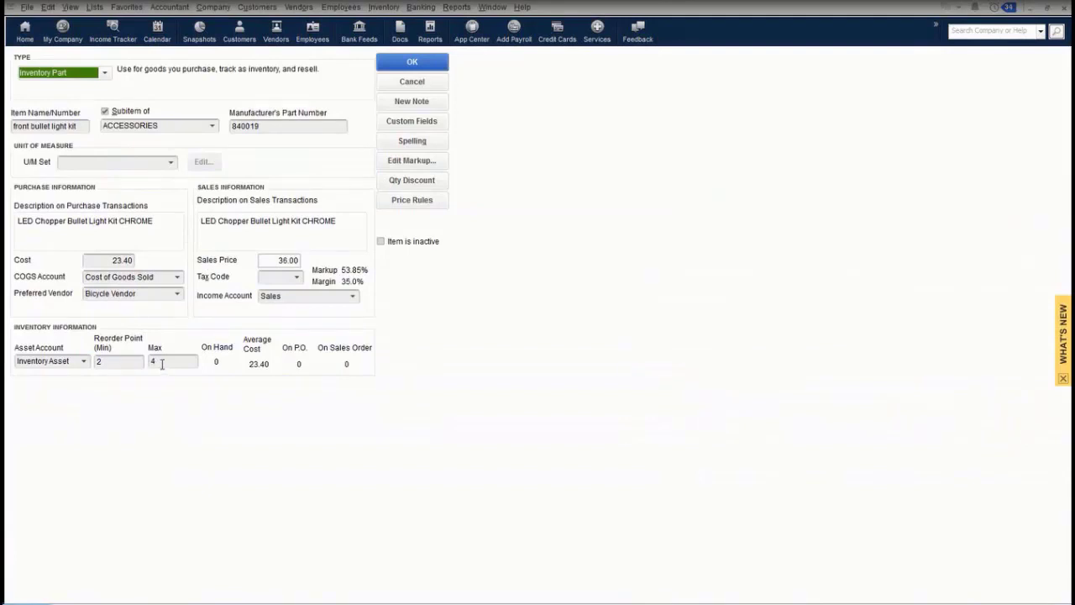
click(410, 64)
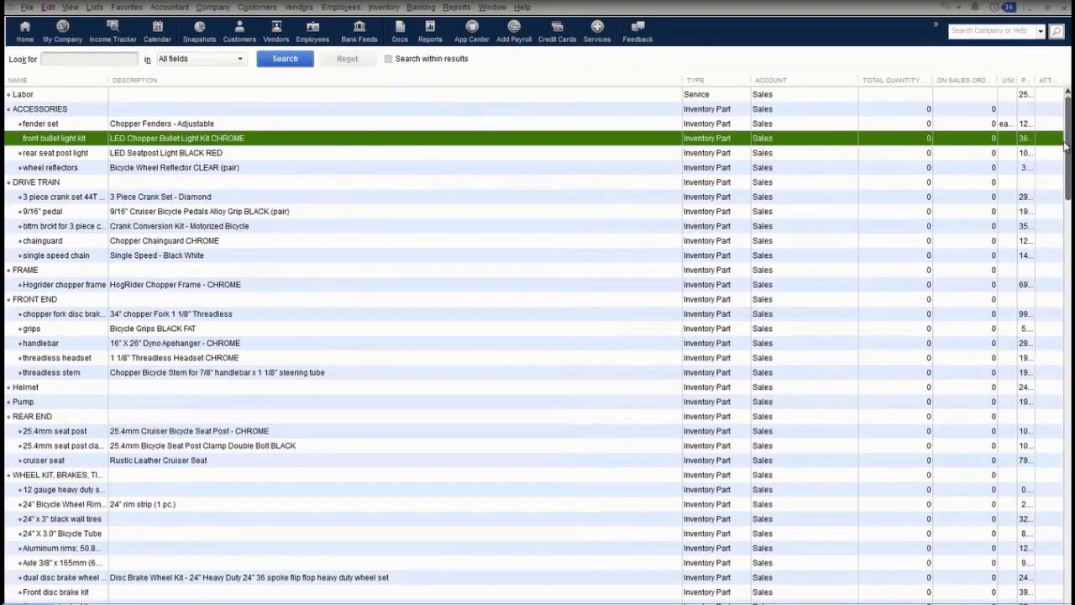
Open the Dual Disc Brake Chopper Bicycle assembly, examine its complete bill of materials, and close the record
drag(1065, 147, 1042, 416)
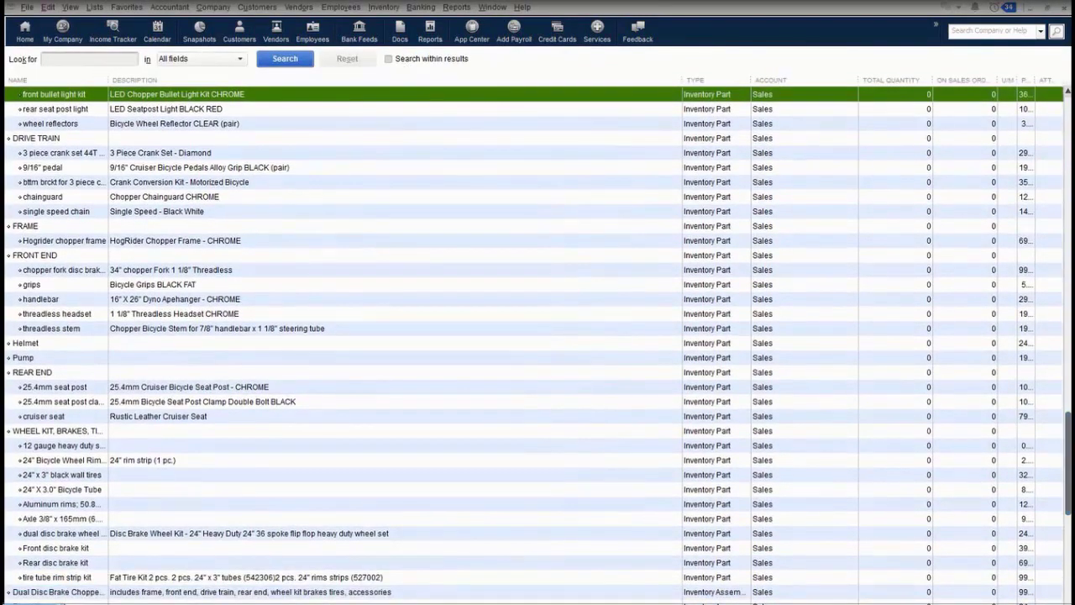
double_click(133, 593)
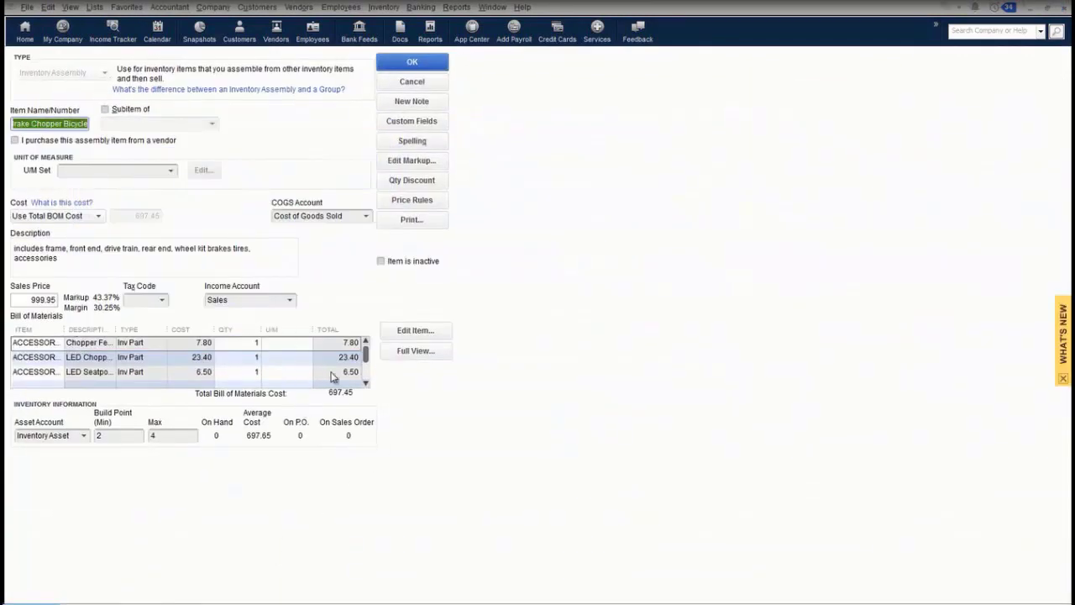
click(427, 356)
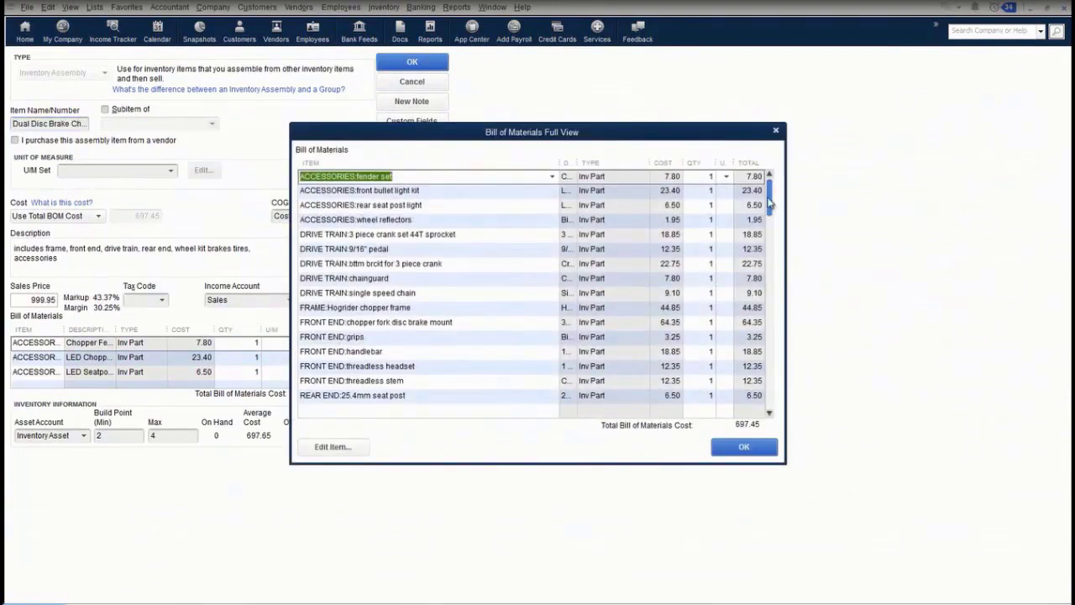
drag(770, 202, 770, 399)
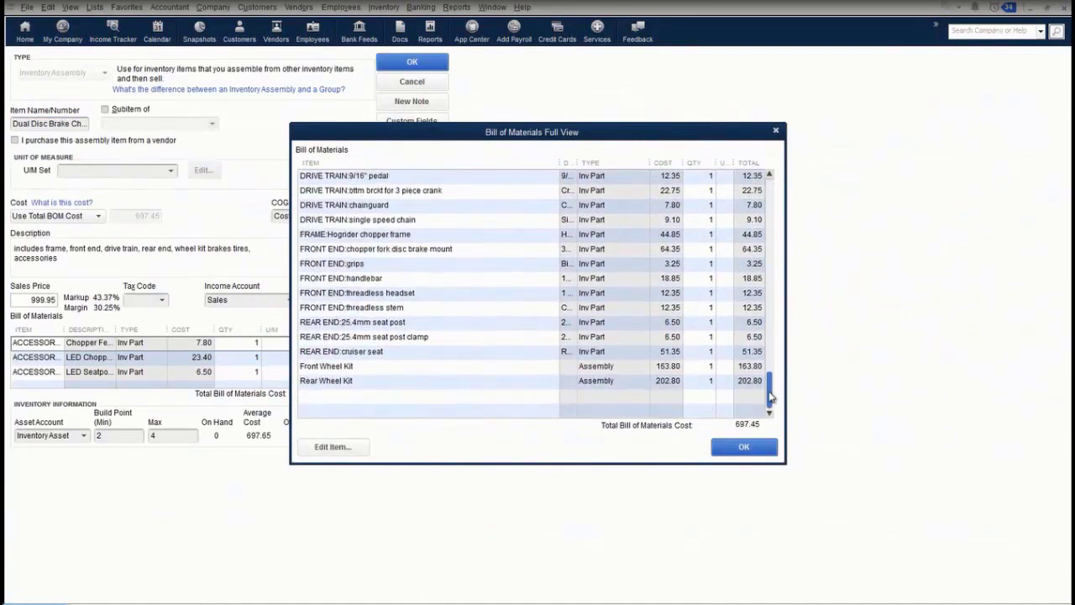
click(744, 447)
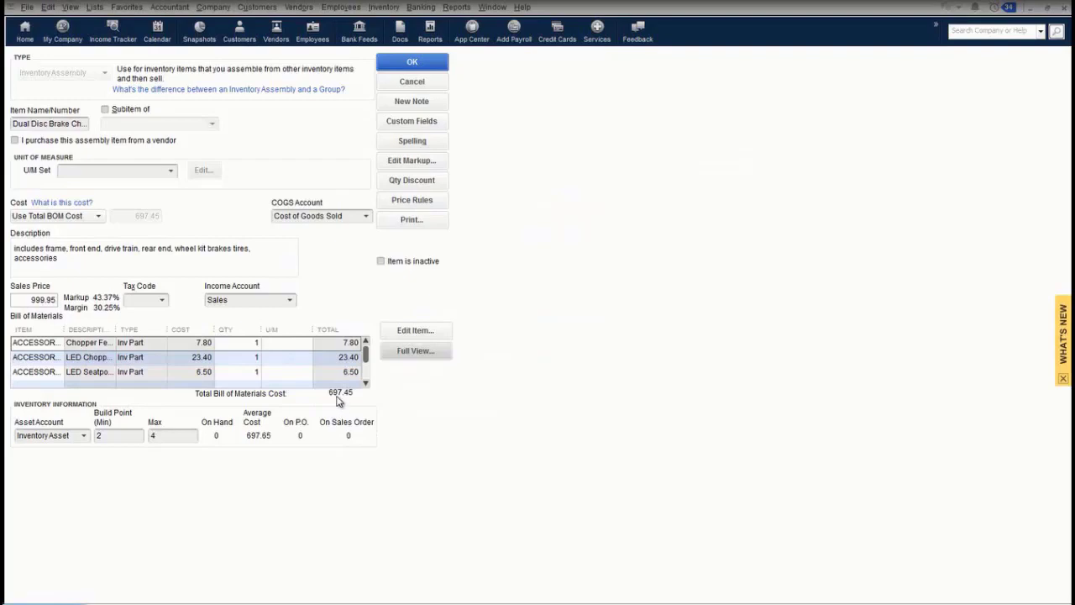
click(437, 66)
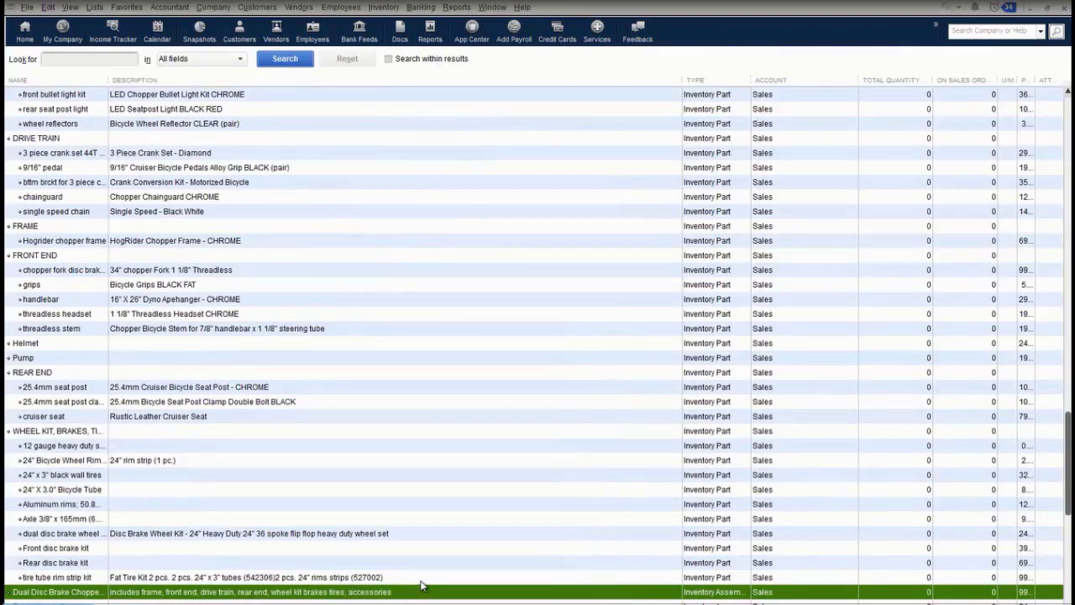
Create a Non-inventory Part item named Grease and mark it as used in assemblies or purchased for a specific customer job
click(30, 603)
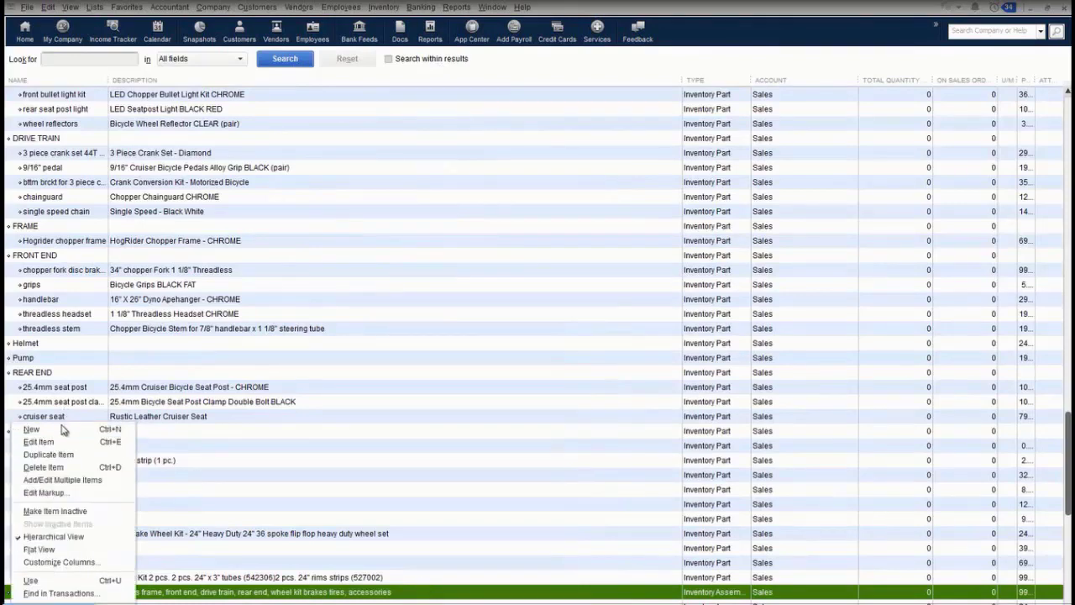
click(31, 430)
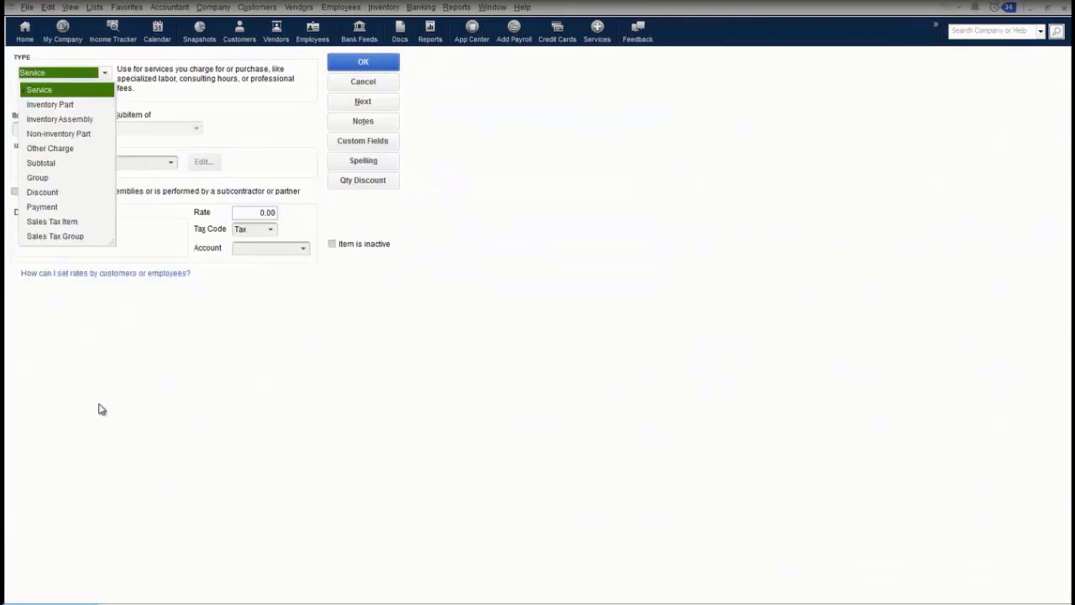
click(76, 135)
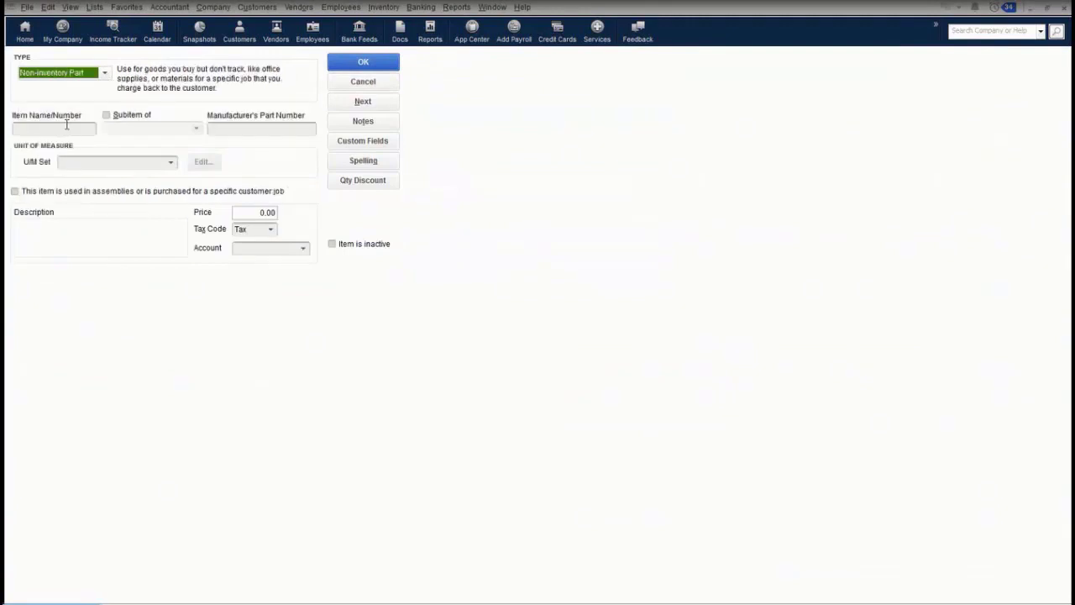
text(Grease)
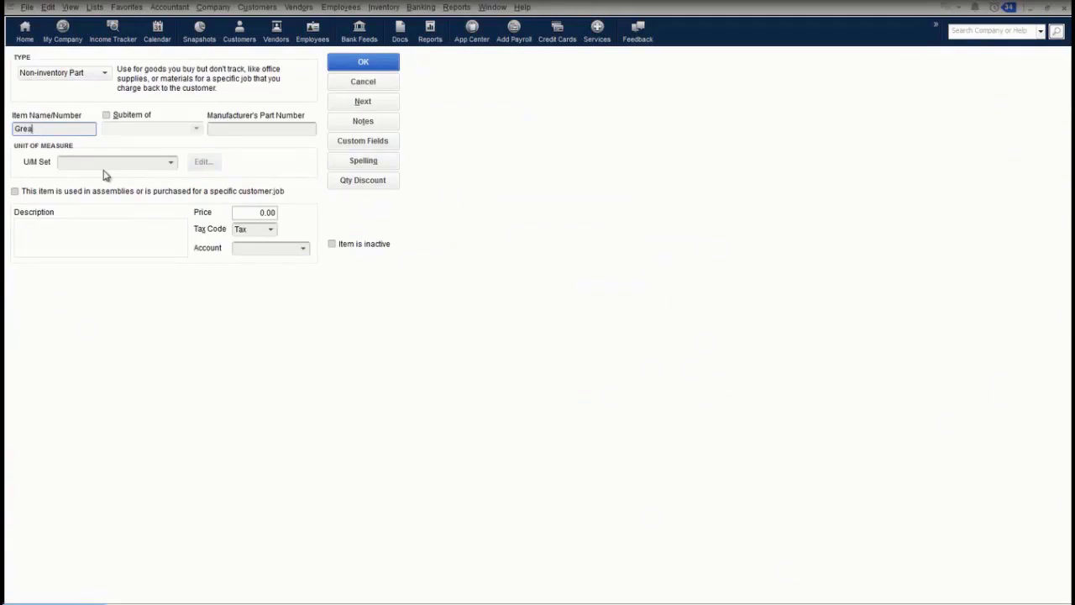
click(16, 193)
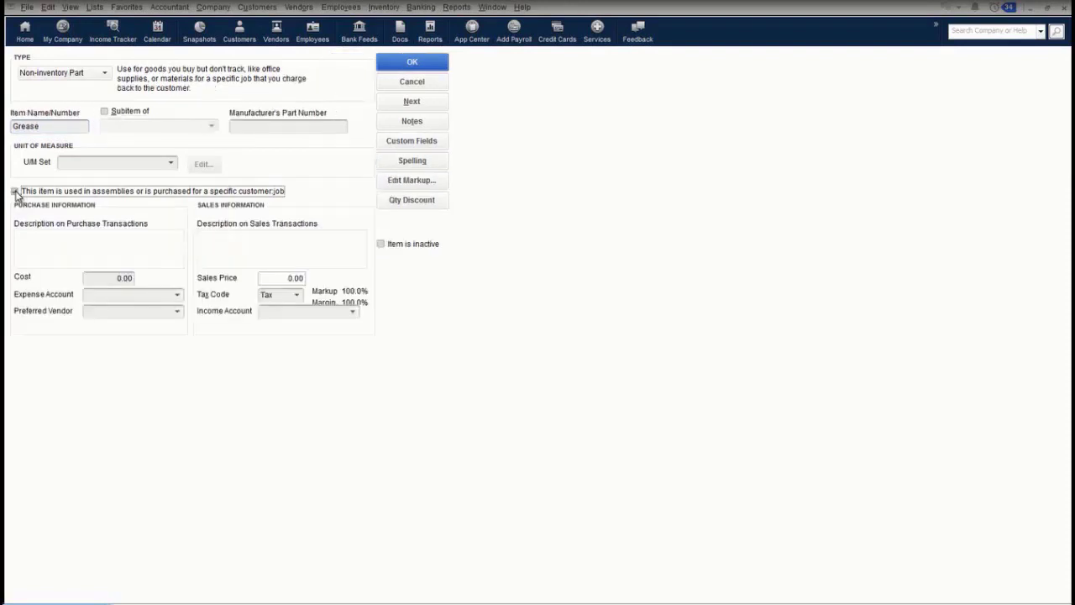
Assign the Volume by the fluid ounce unit of measure set to the Grease item and review the set's related and default units
click(172, 166)
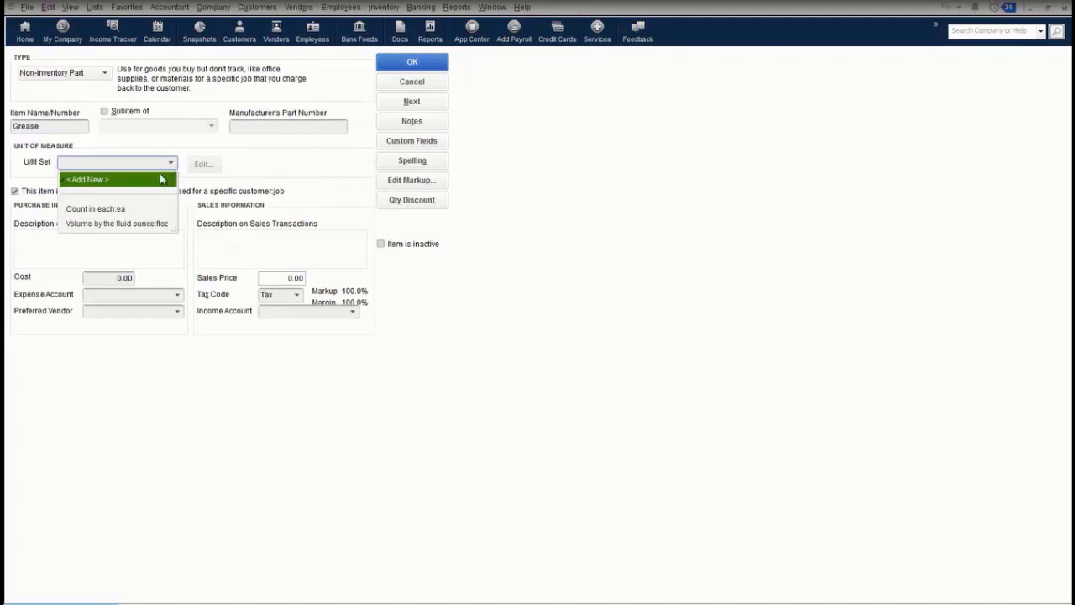
click(140, 223)
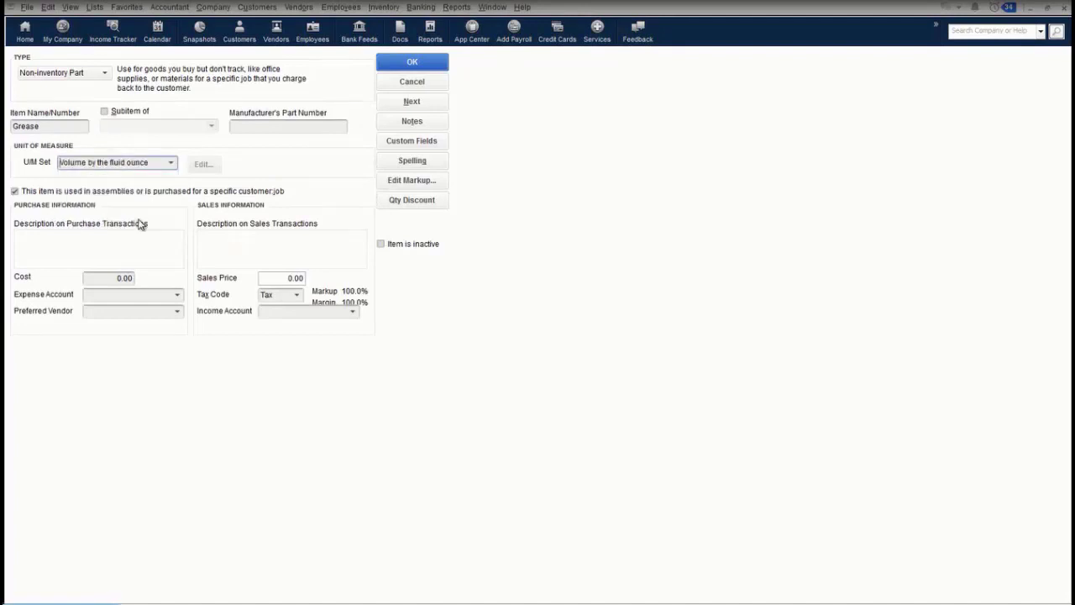
click(202, 164)
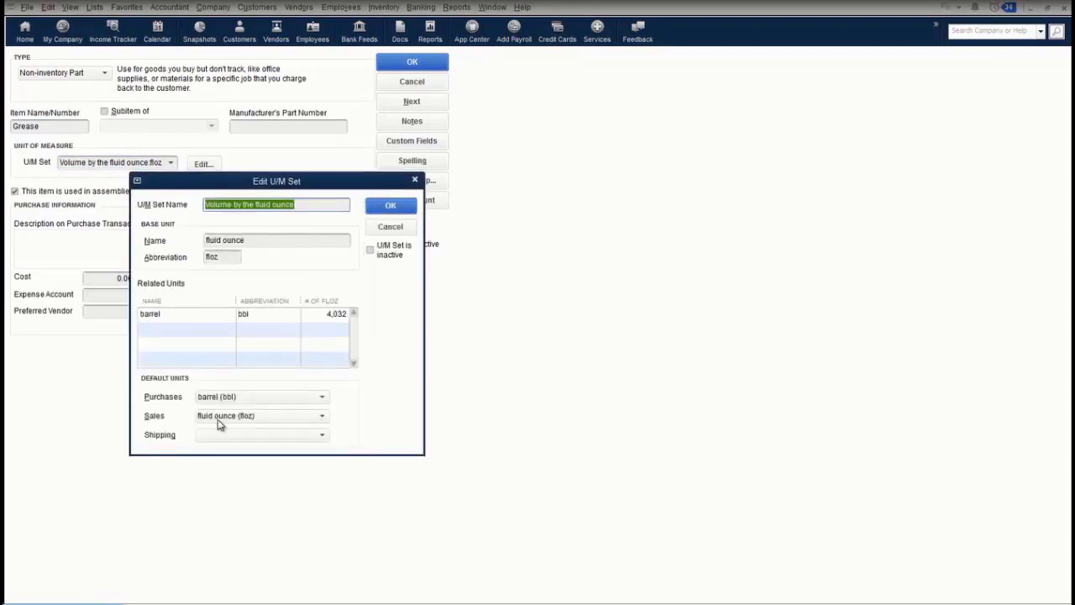
click(389, 207)
Give the Grease item a cost of 0.10 per floz, expense account Repairs and Maintenance and income account Sales, and save it
text(10)
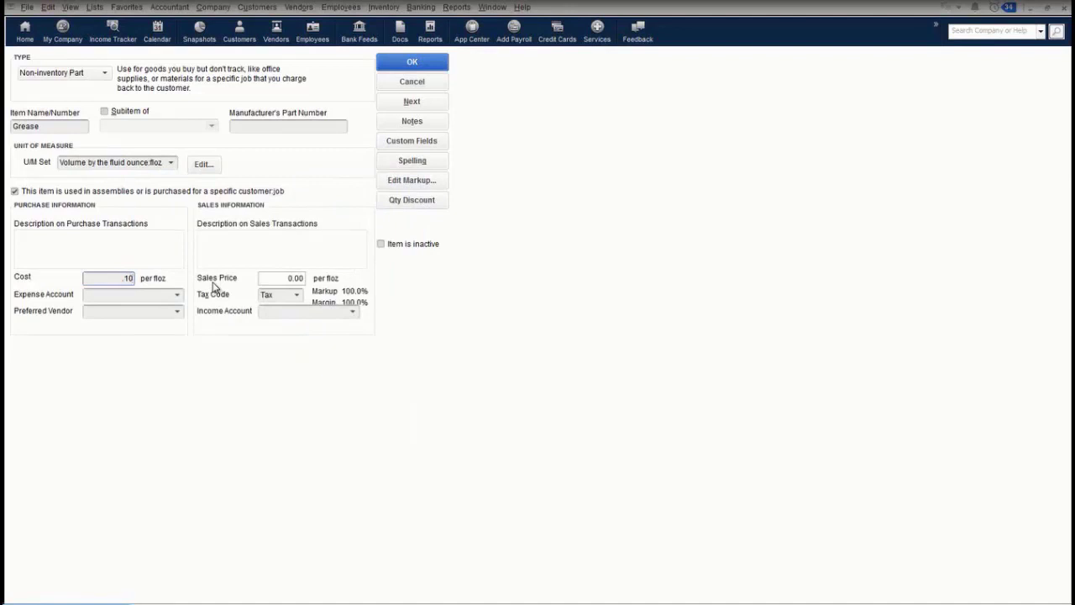
click(177, 296)
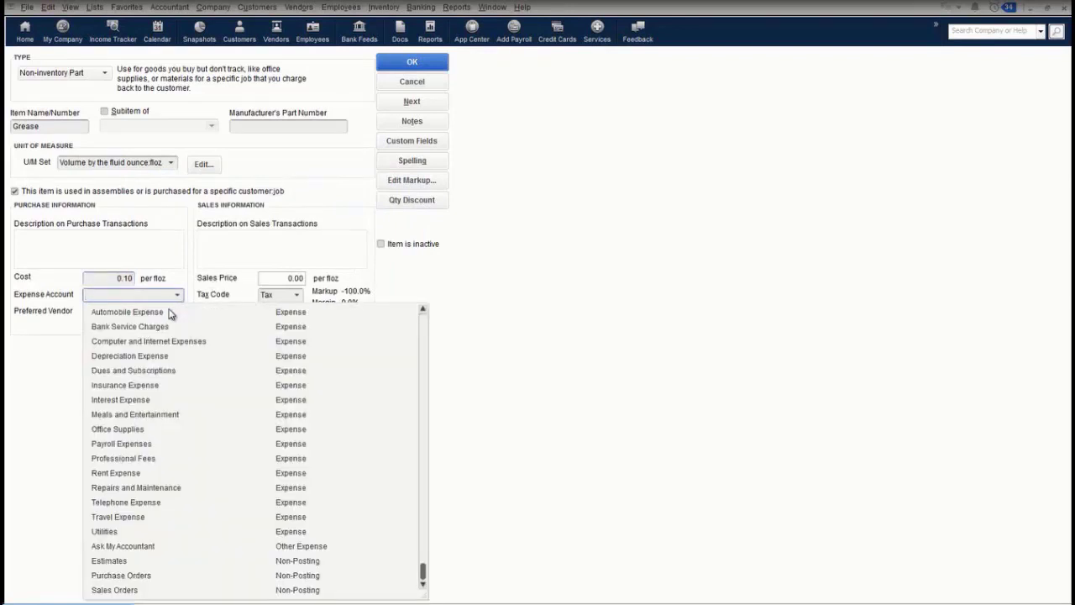
click(132, 489)
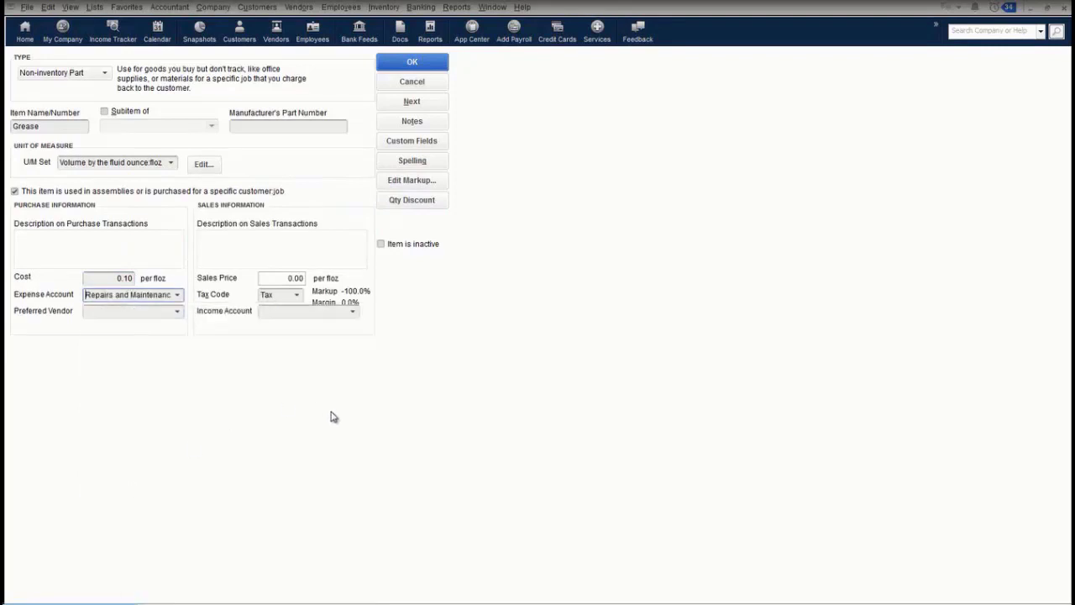
click(352, 313)
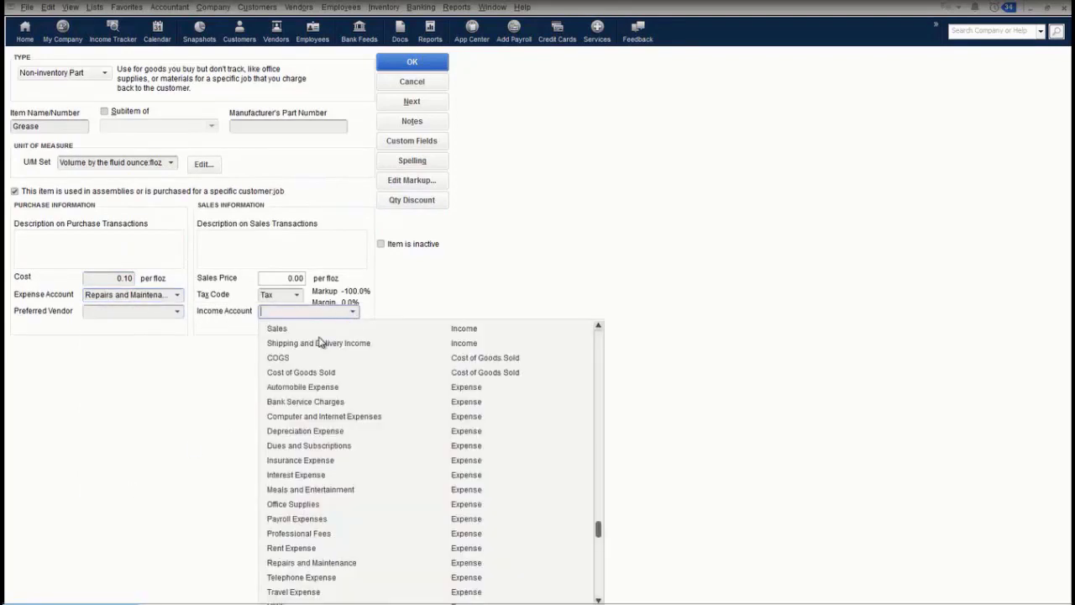
click(288, 331)
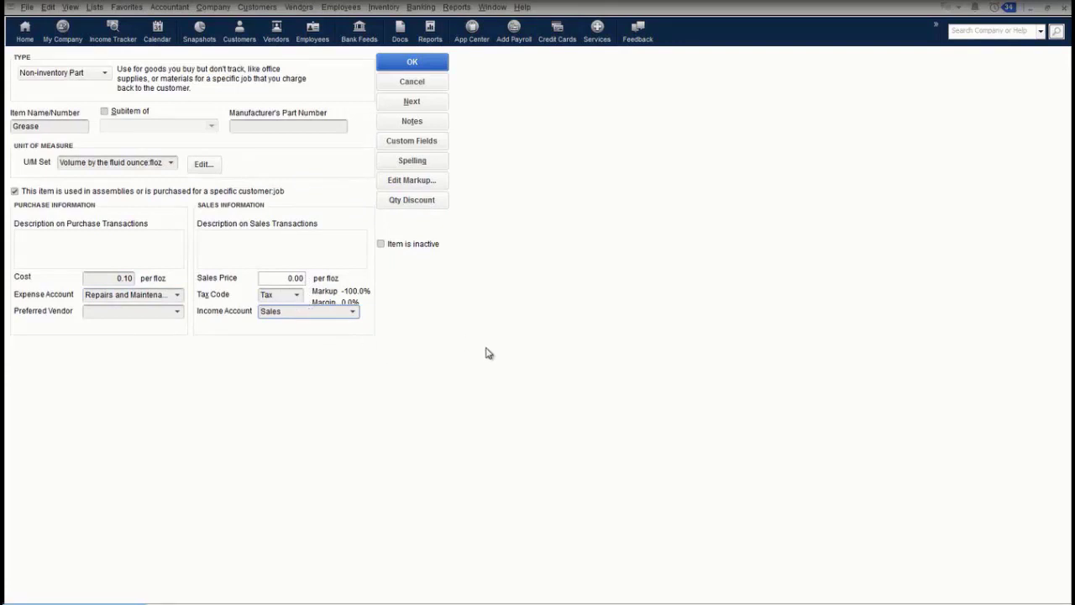
click(393, 66)
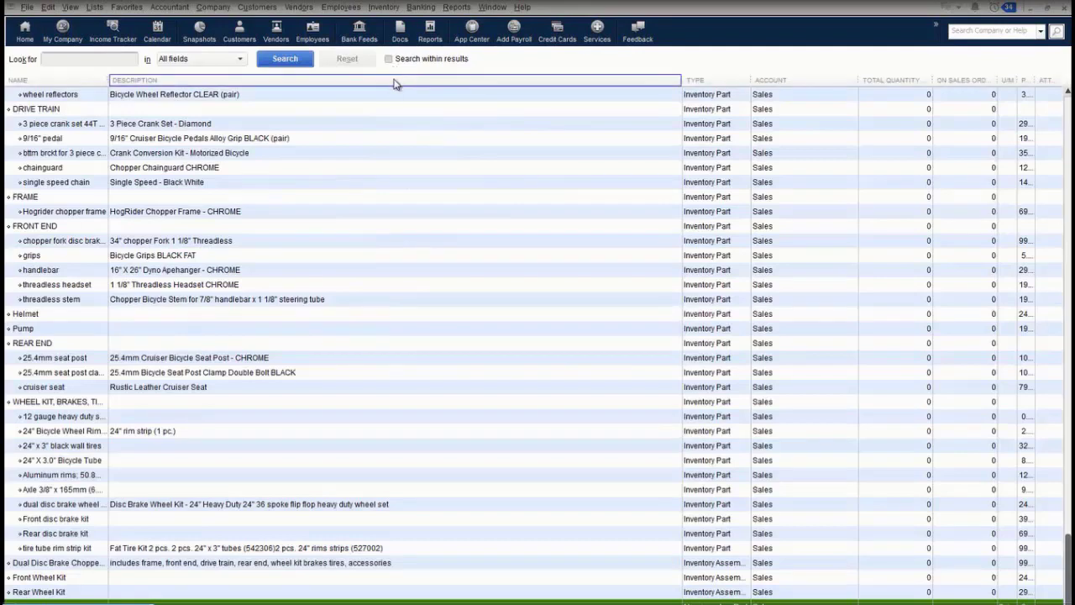
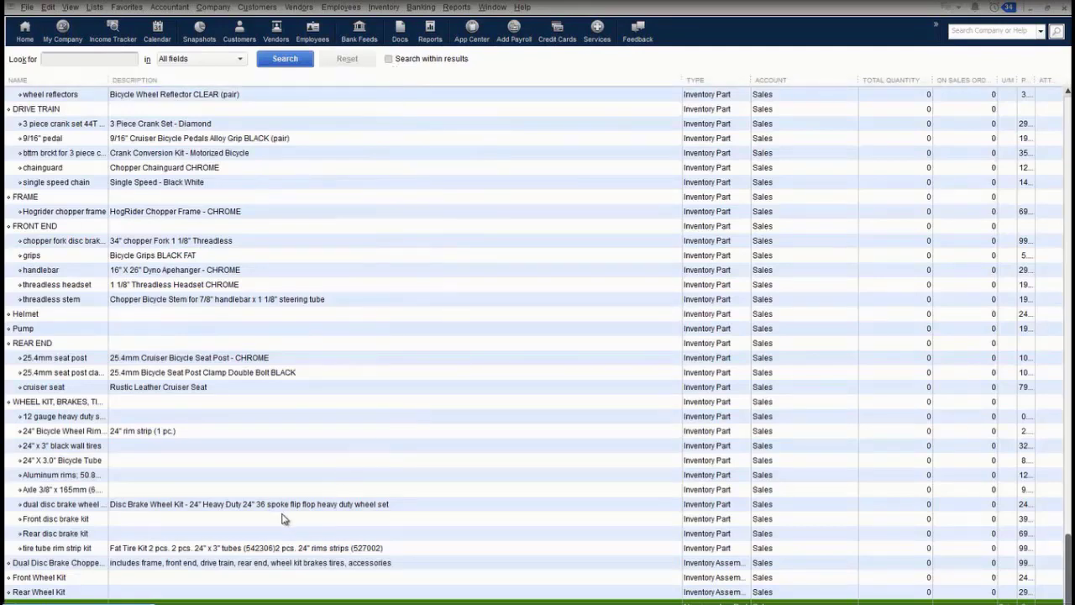
Add Grease to the full bill of materials of the Dual Disc Brake Chopper Bicycle assembly and widen the U/M column
double_click(179, 565)
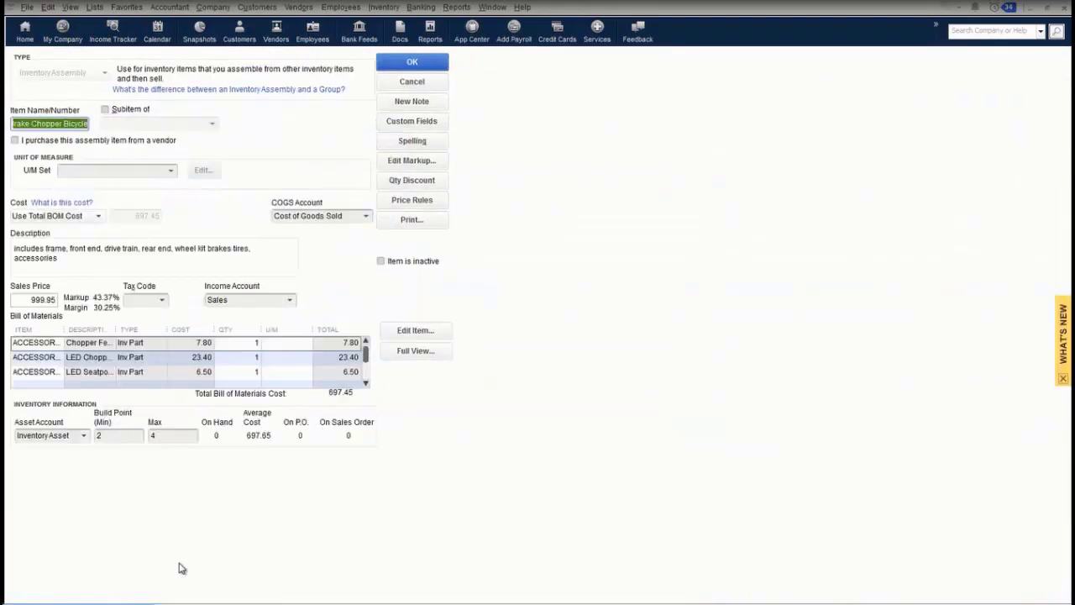
click(418, 354)
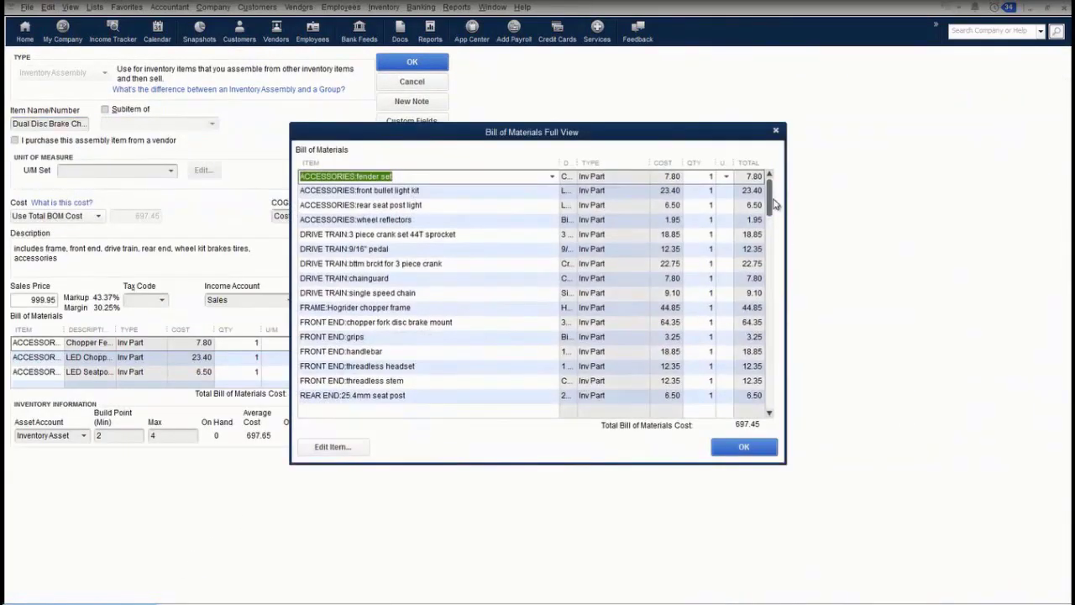
drag(771, 208, 777, 416)
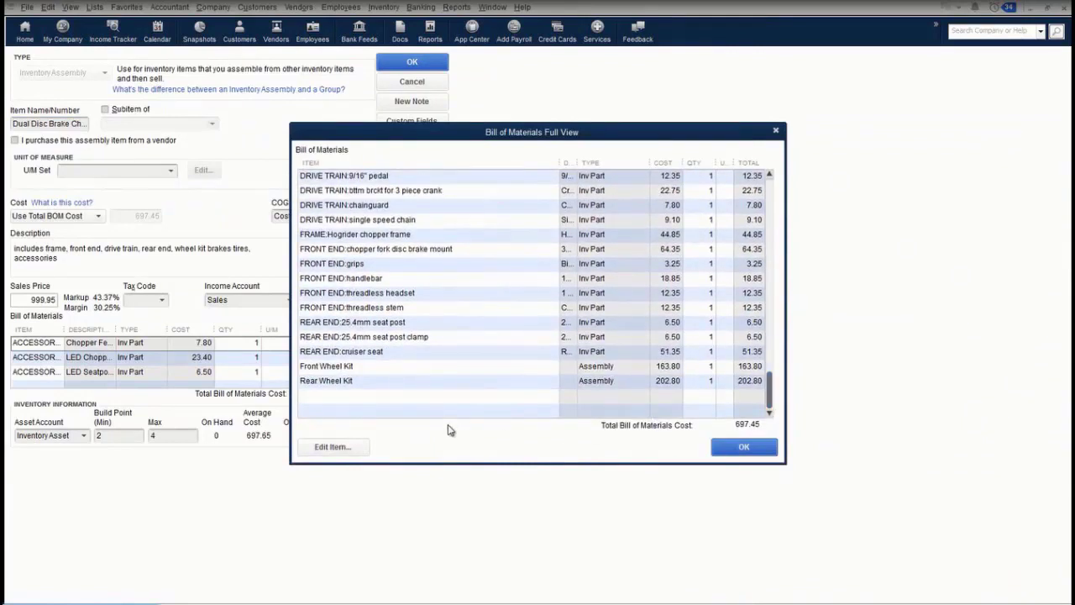
click(462, 401)
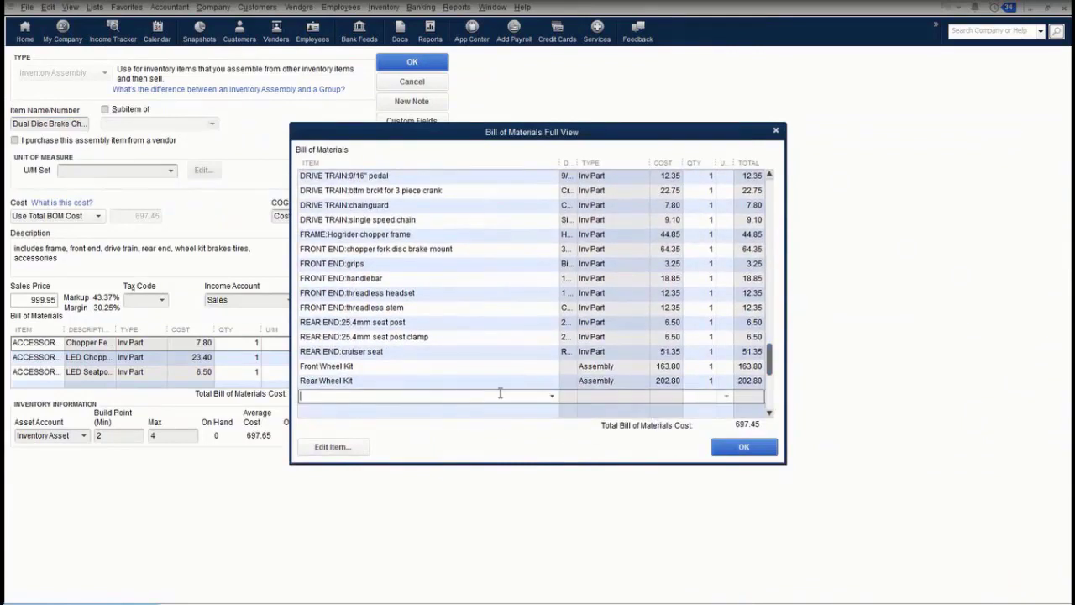
text(Grease)
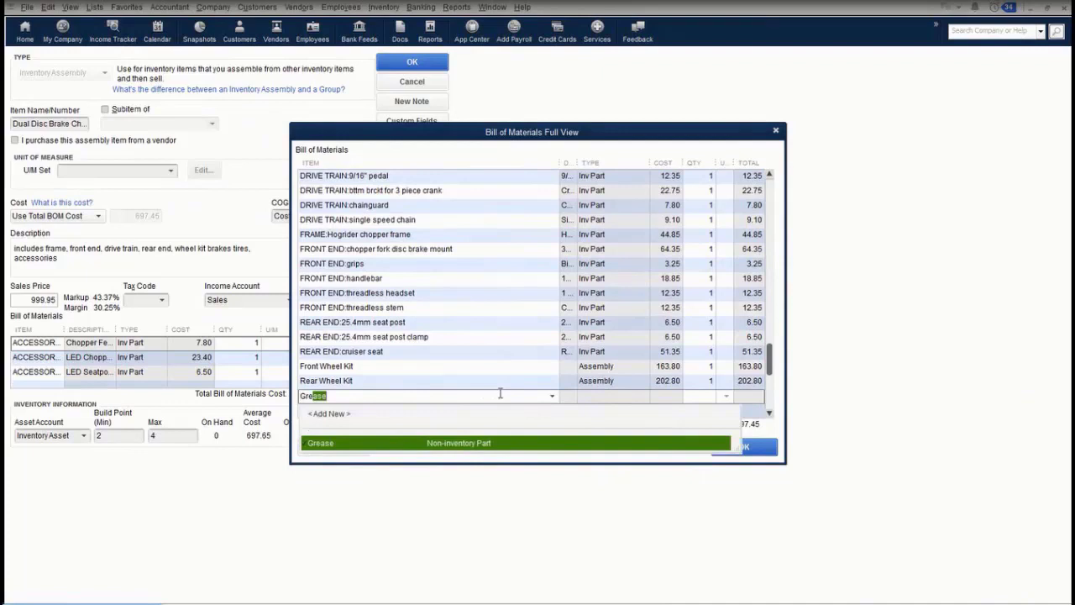
key(Tab)
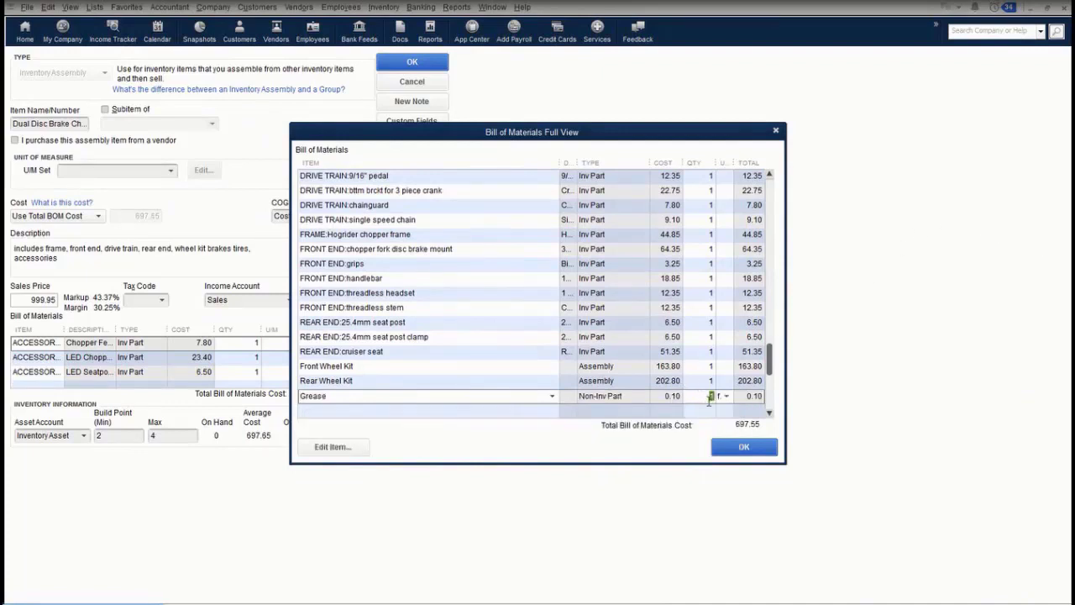
drag(733, 163, 751, 162)
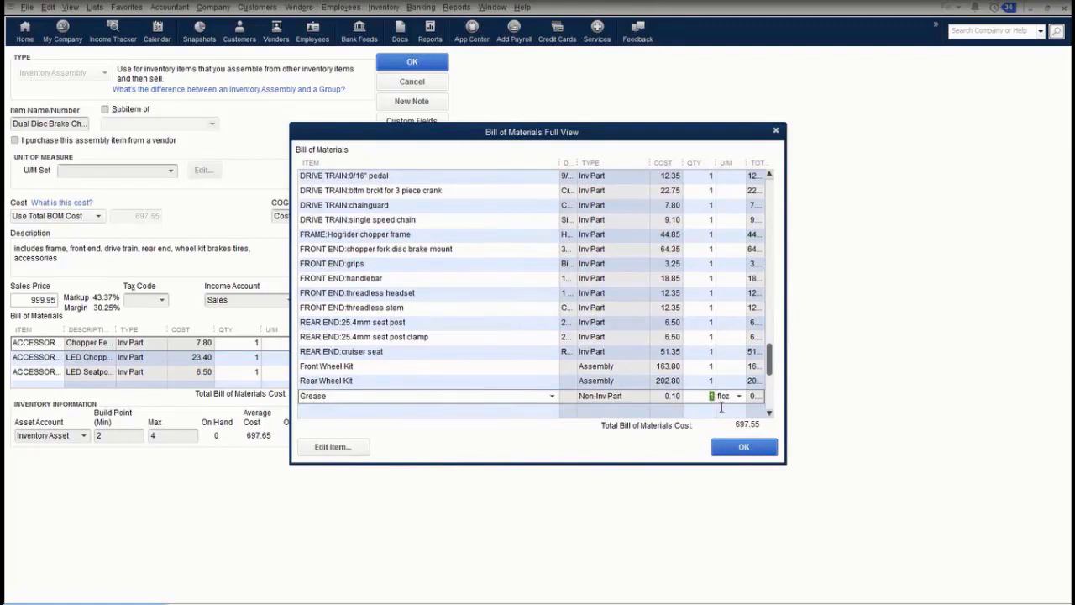
Edit the Front Wheel Kit from the bill of materials, add Grease with a quantity of 0.5 floz, and save the kit
click(350, 366)
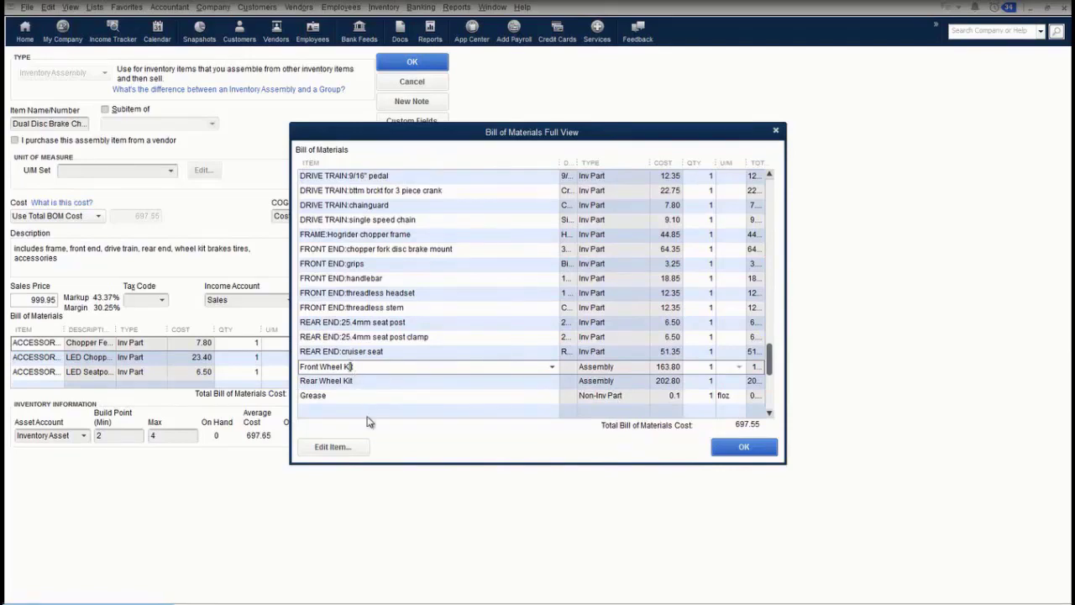
click(345, 446)
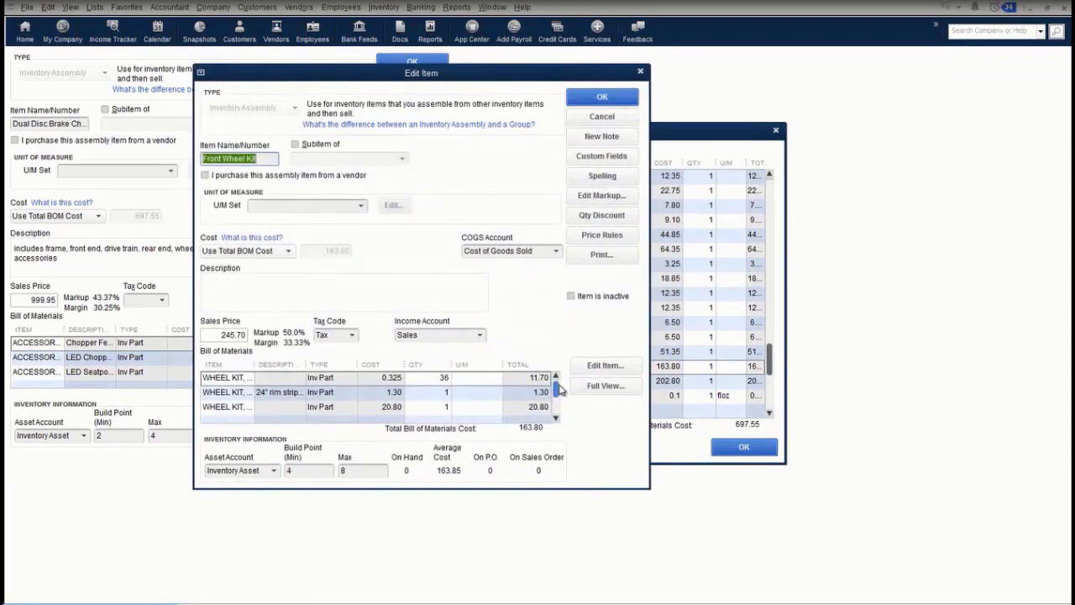
scroll(561, 390, down, 5)
click(211, 407)
text(Gre)
key(Tab)
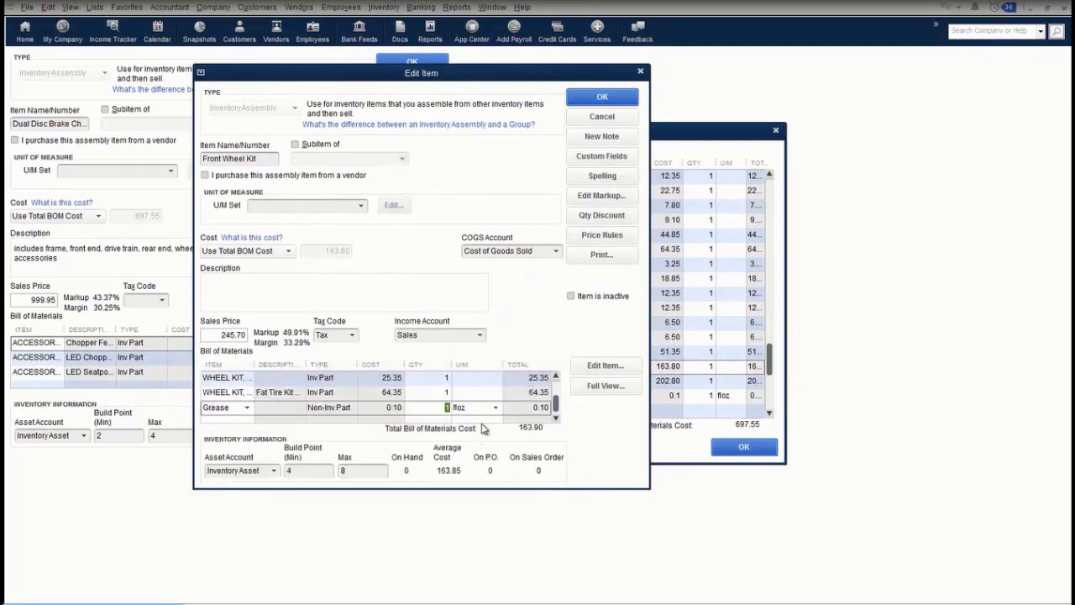
key(BackSpace)
text(.5)
click(595, 103)
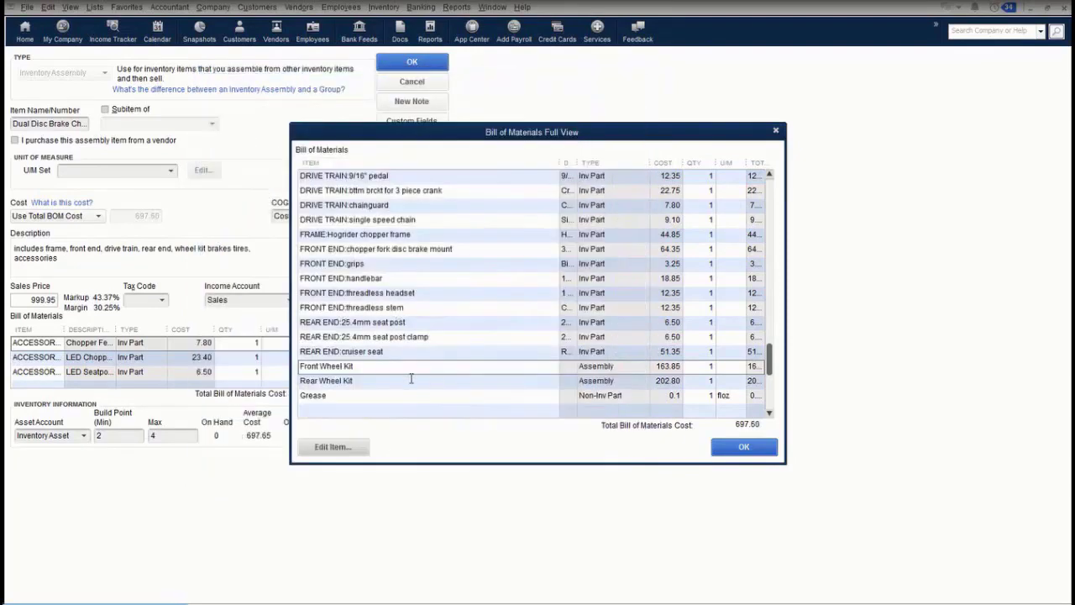
Add Grease with a quantity of 0.5 floz to the Rear Wheel Kit's bill of materials, and save the kit and the bicycle assembly
click(411, 384)
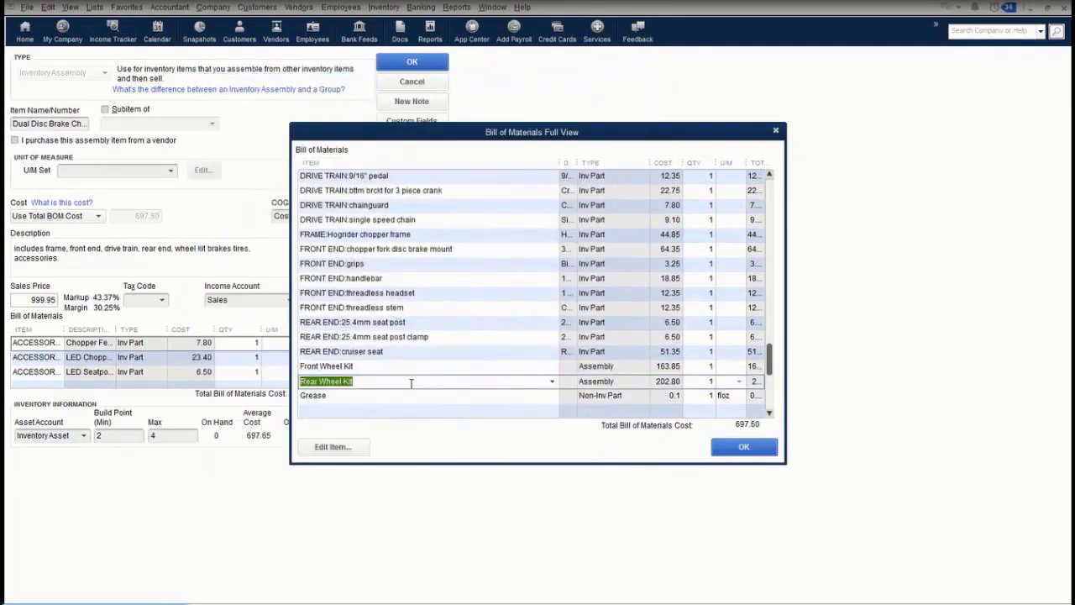
click(356, 449)
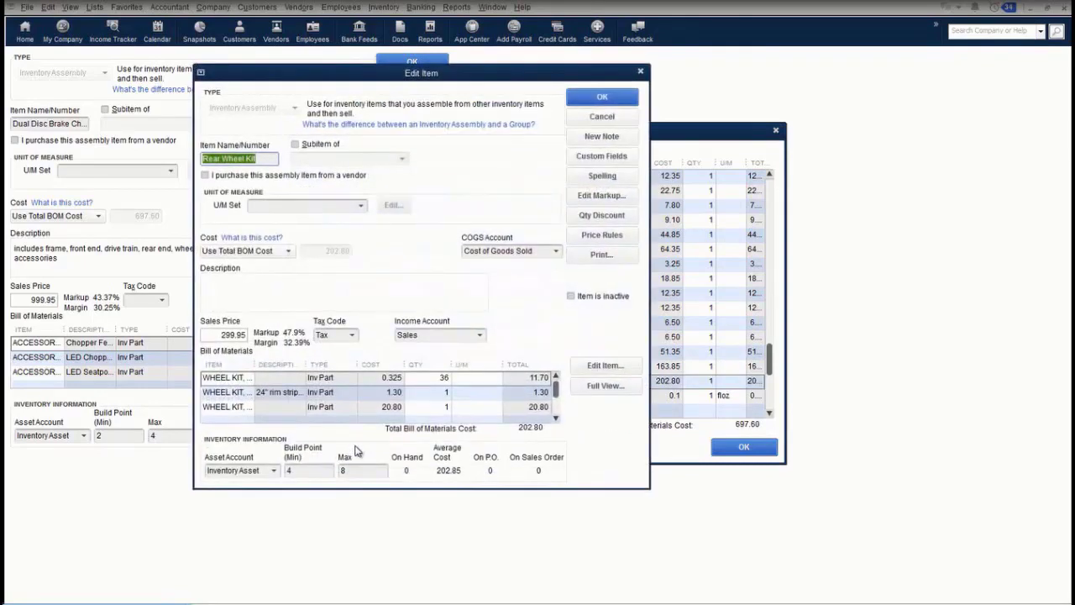
click(249, 408)
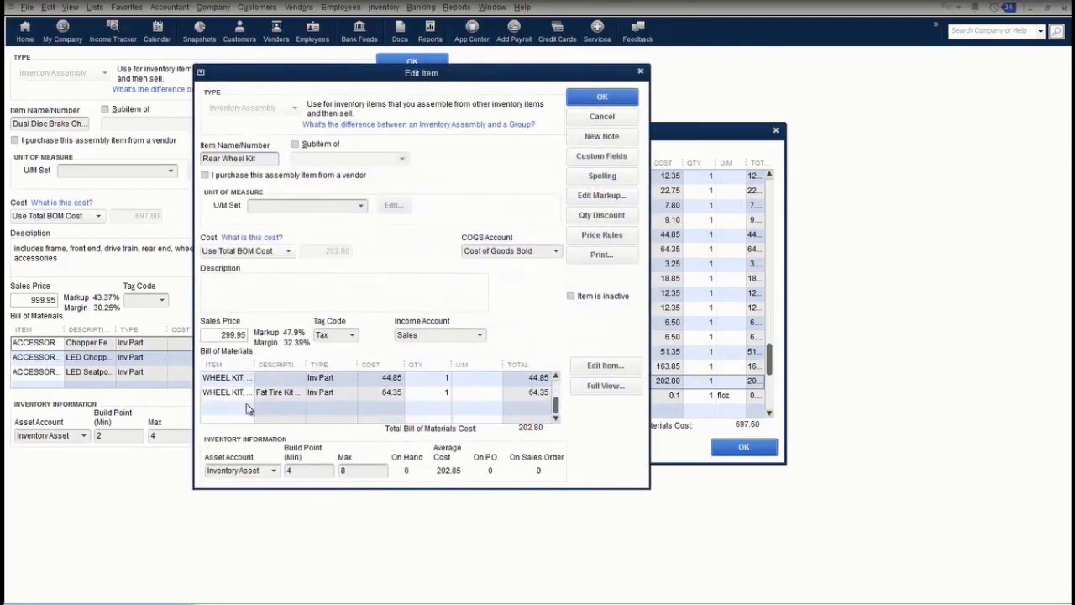
text(Grease)
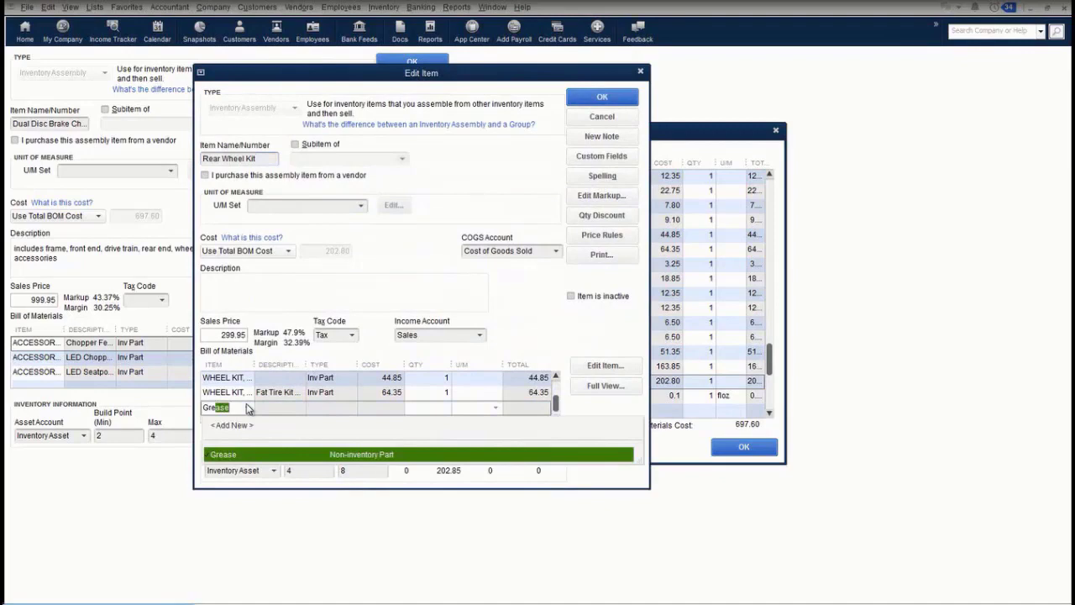
key(Tab)
key(BackSpace)
text(.5)
key(Tab)
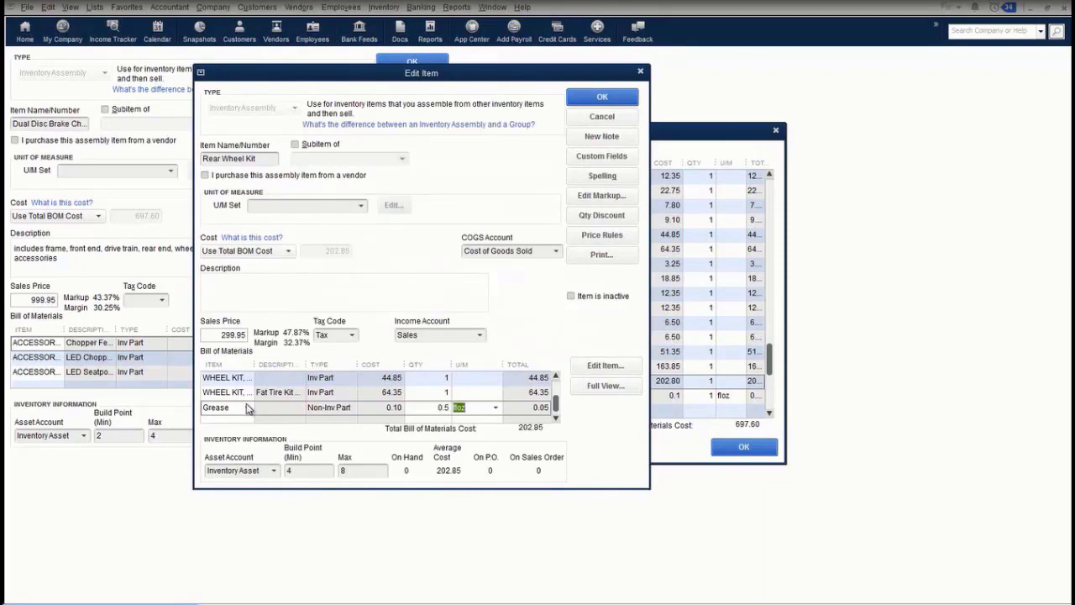
click(613, 99)
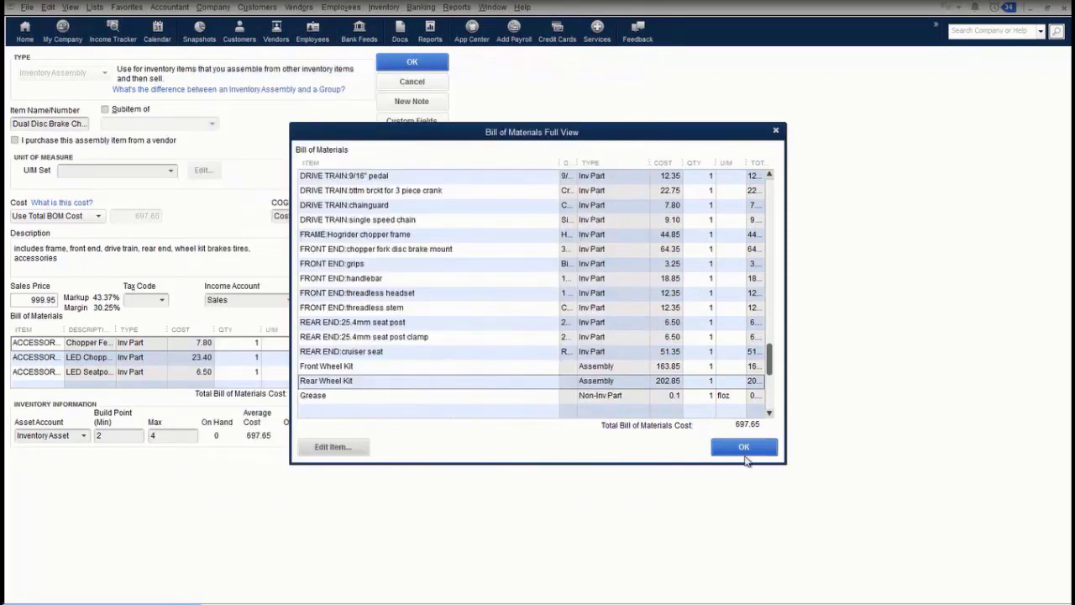
click(744, 449)
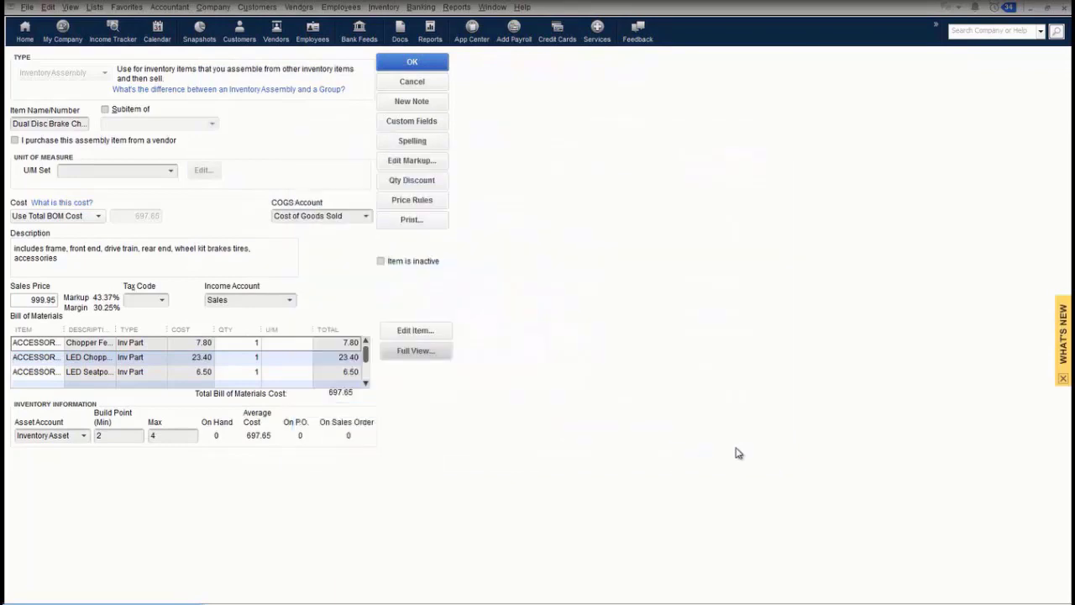
click(408, 67)
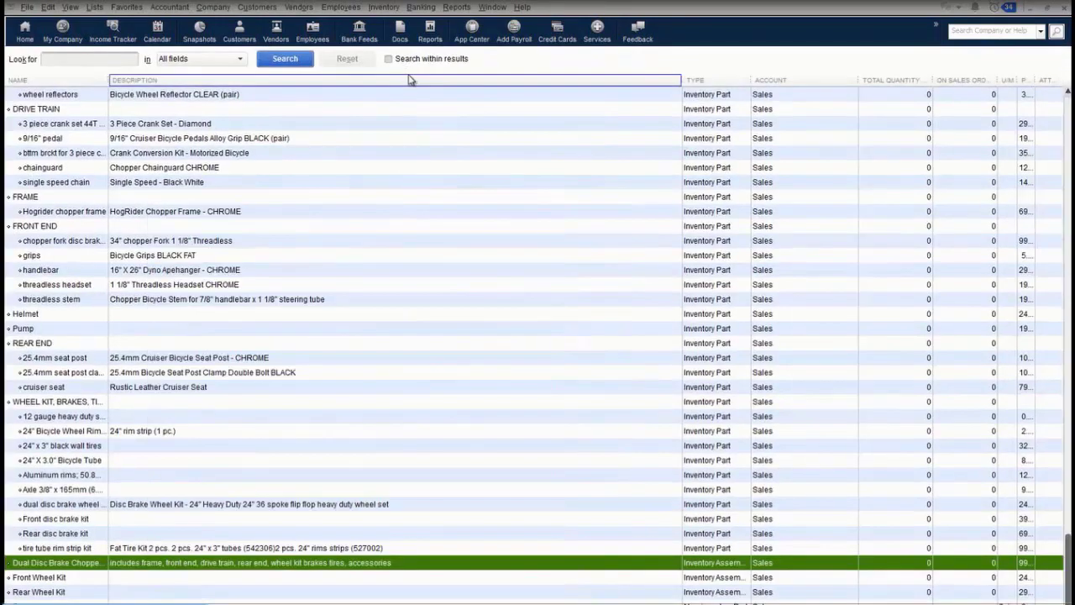
Check which assemblies use the Grease item and close the list without replacing anything
click(252, 602)
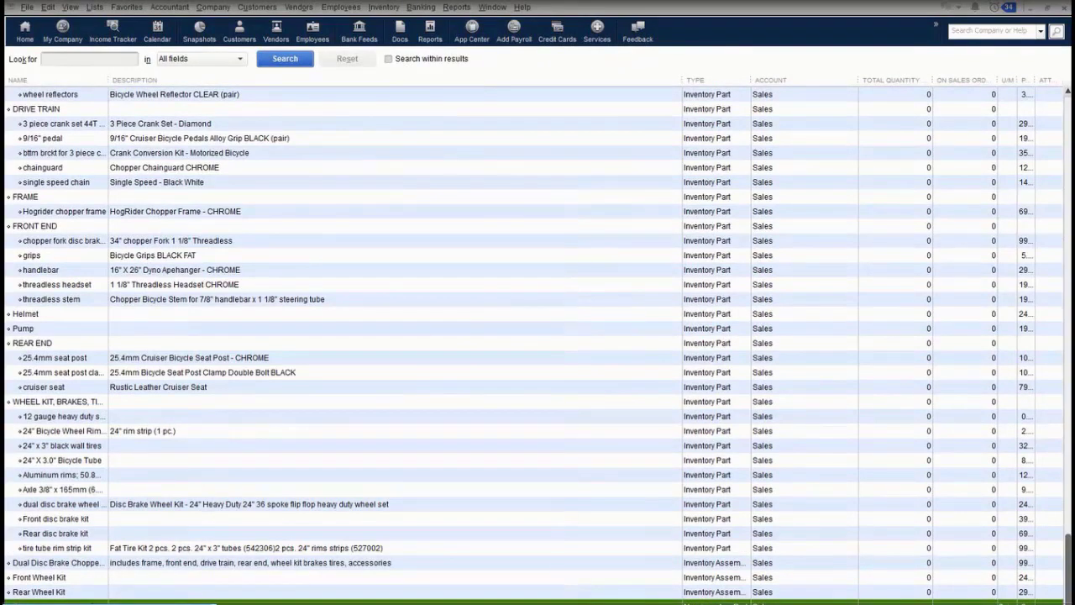
right_click(88, 600)
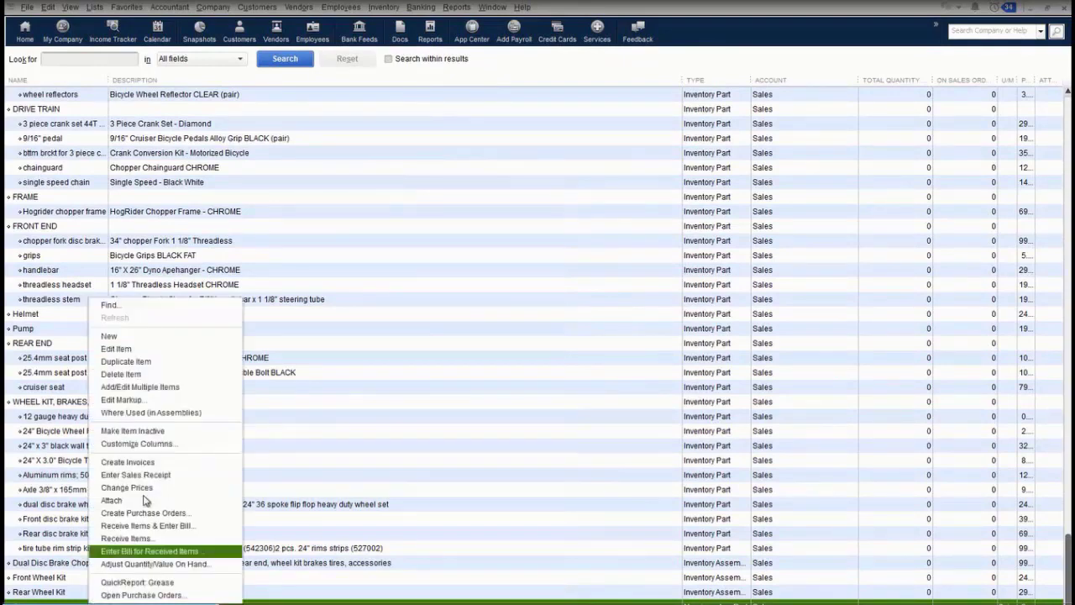
click(169, 414)
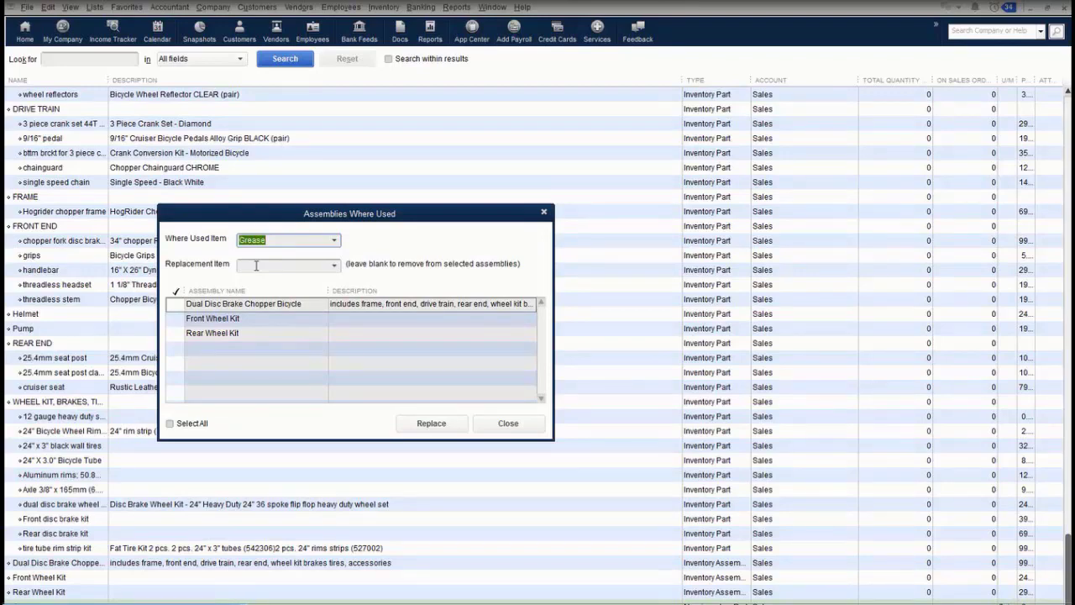
click(514, 426)
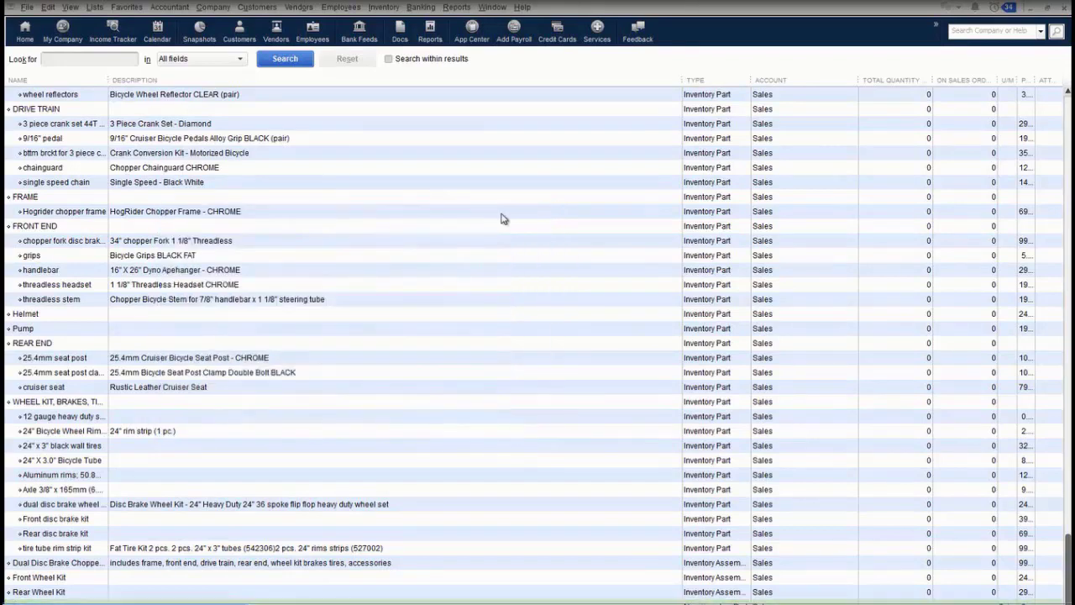
Review the custom field setup and available data types from the bttm brckt for 3 piece crank item, discard any changes, and close the item list
double_click(254, 156)
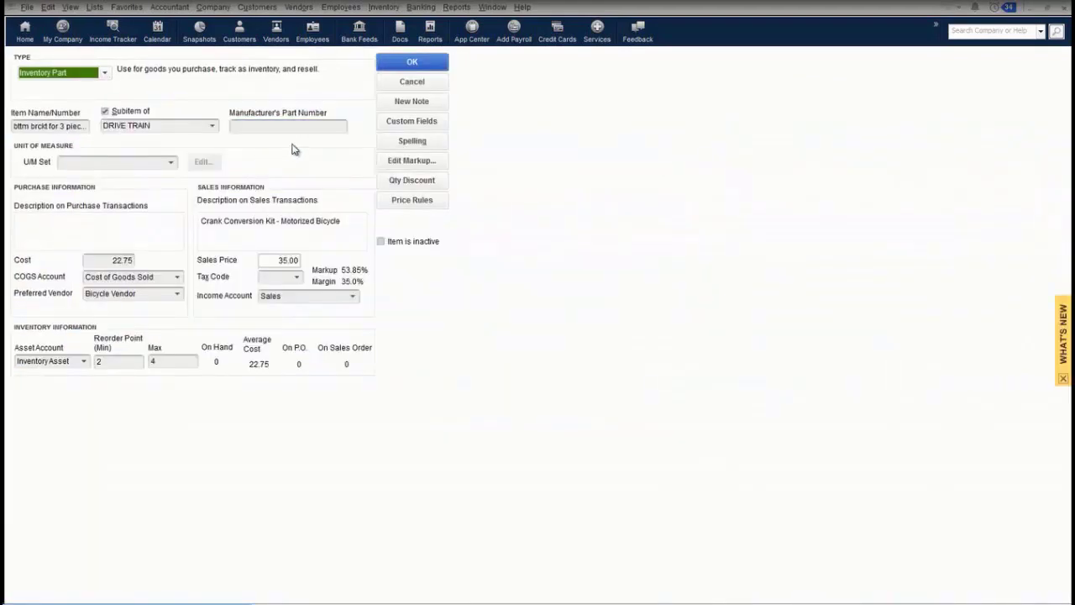
click(402, 126)
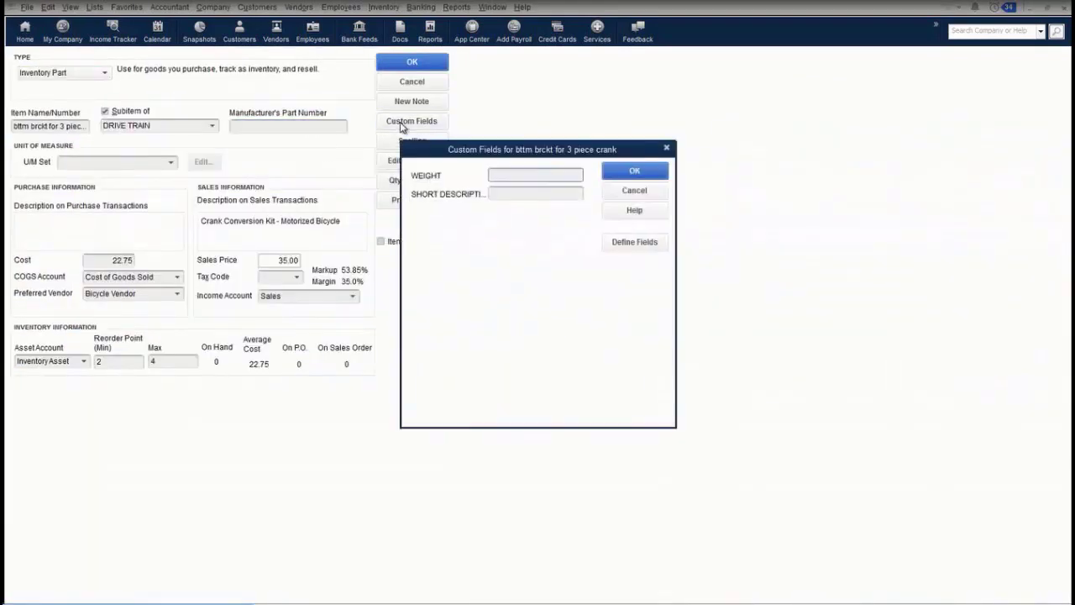
click(634, 242)
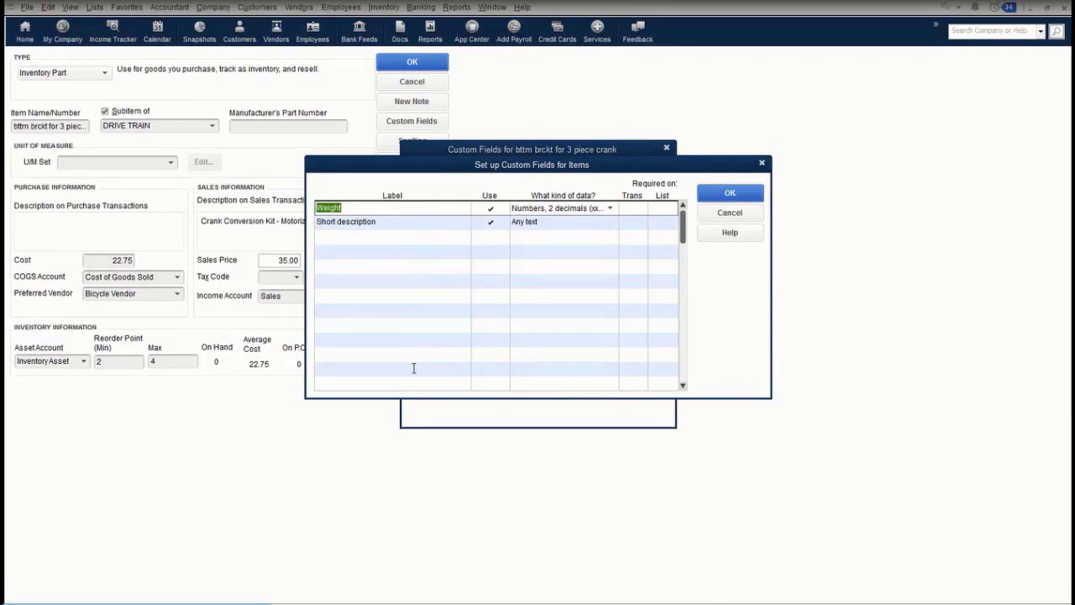
click(559, 237)
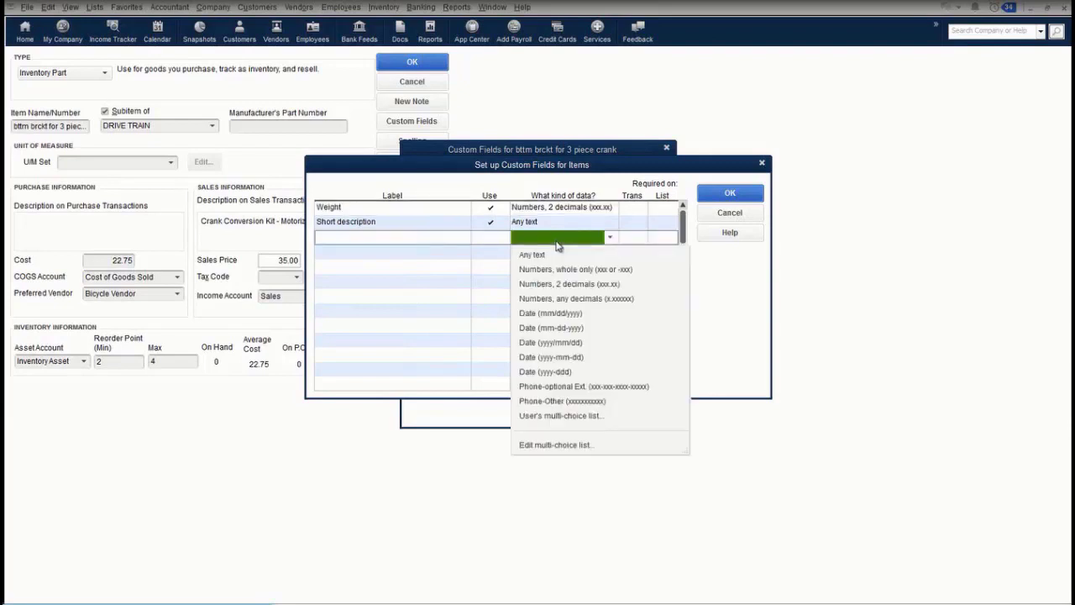
click(555, 416)
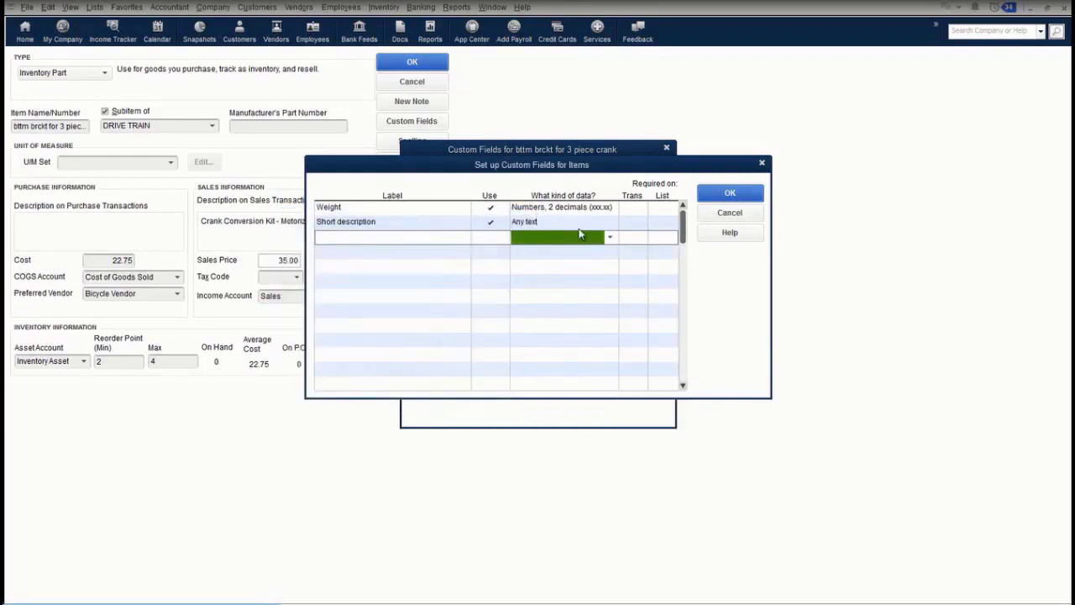
click(638, 236)
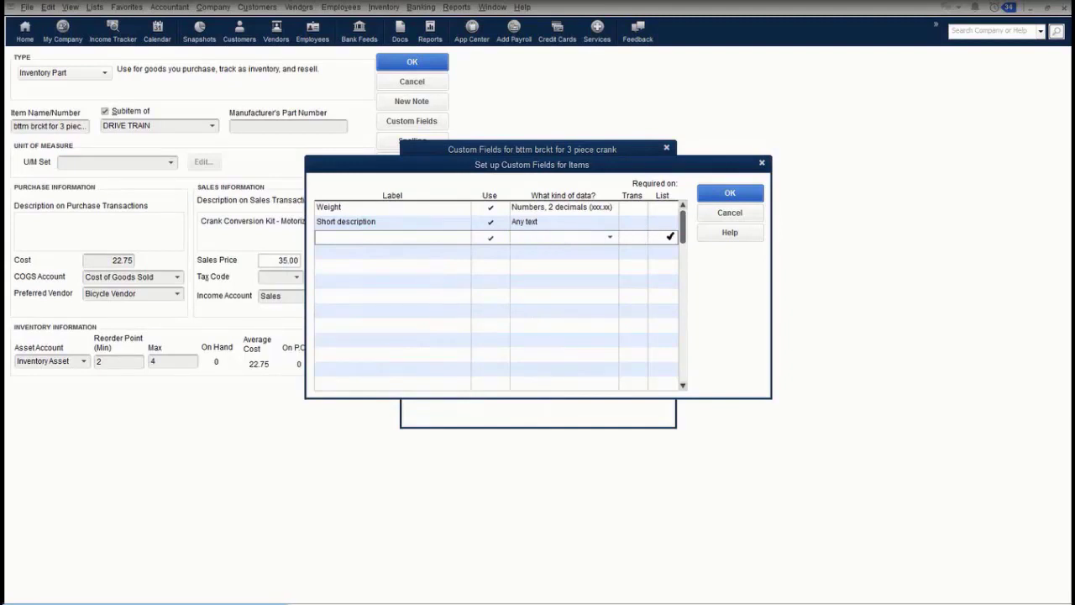
click(729, 213)
click(647, 174)
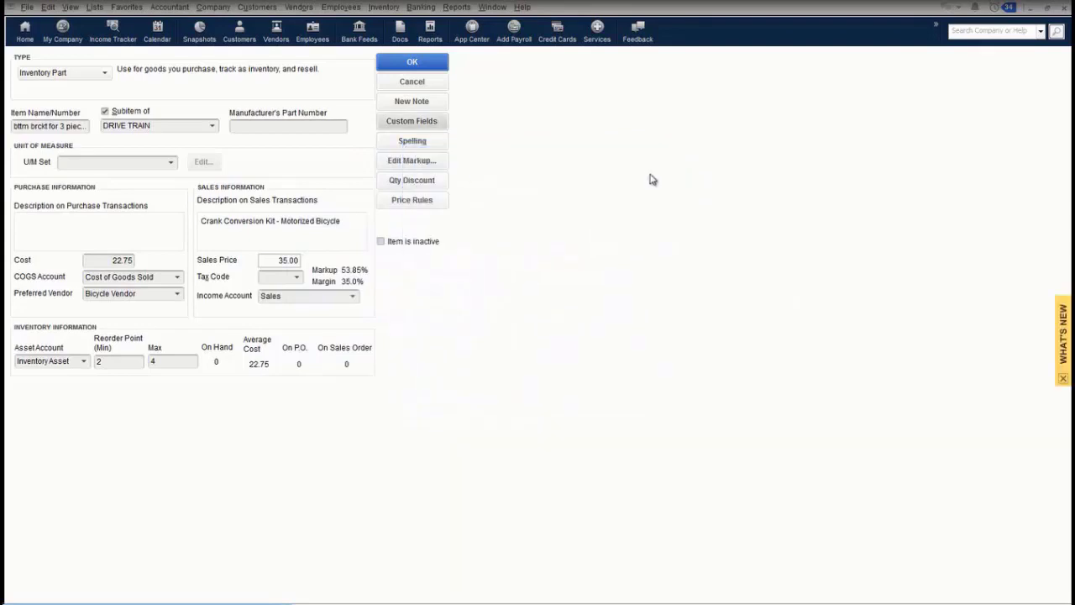
click(410, 63)
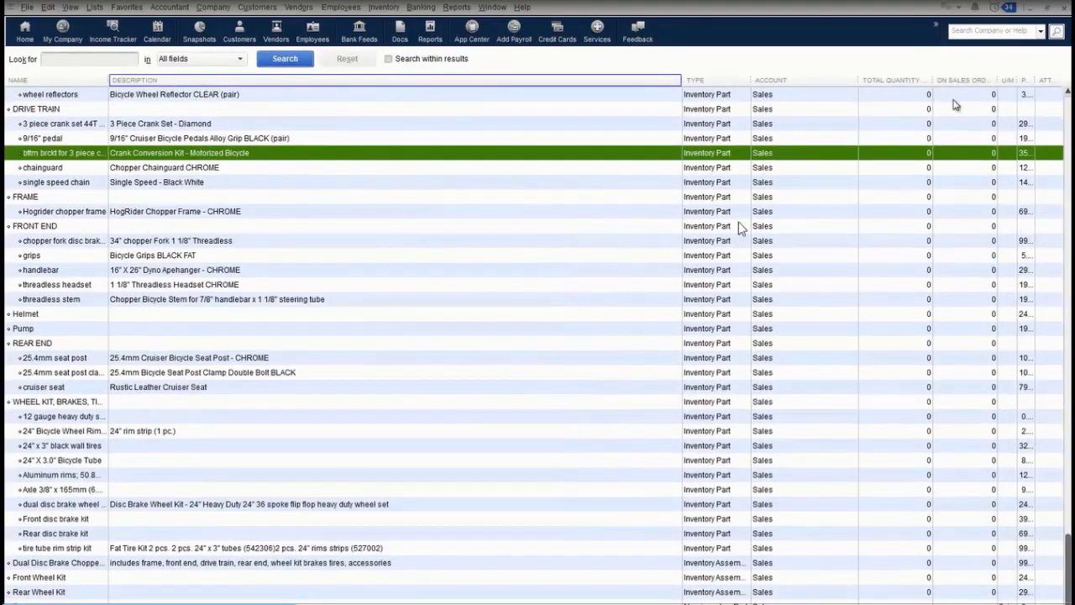
key(Escape)
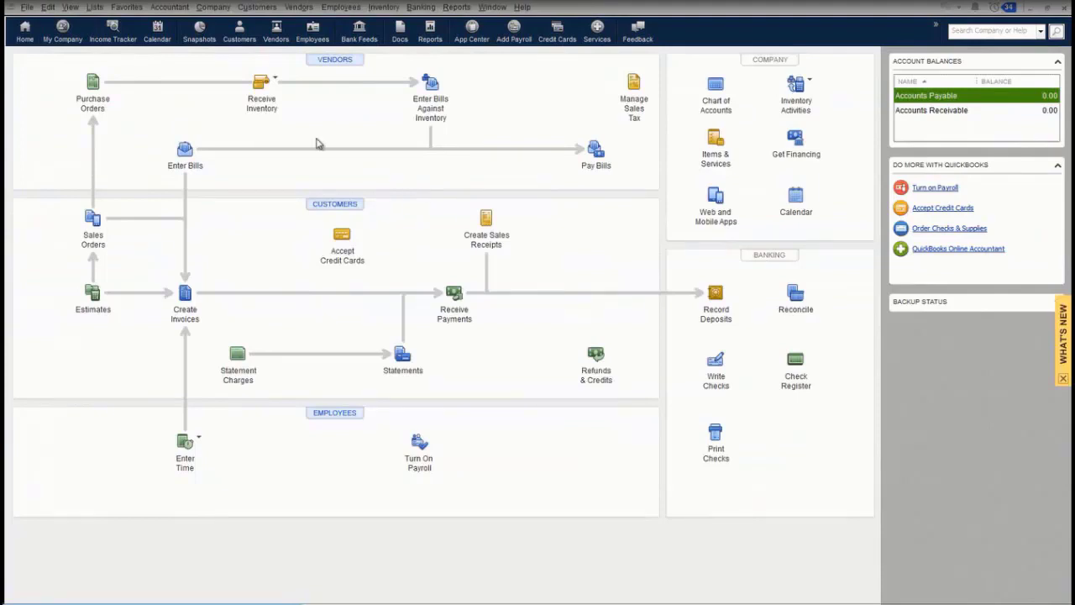
Enable Multiple Inventory Sites and bin location tracking within sites in the company's advanced inventory settings
click(47, 7)
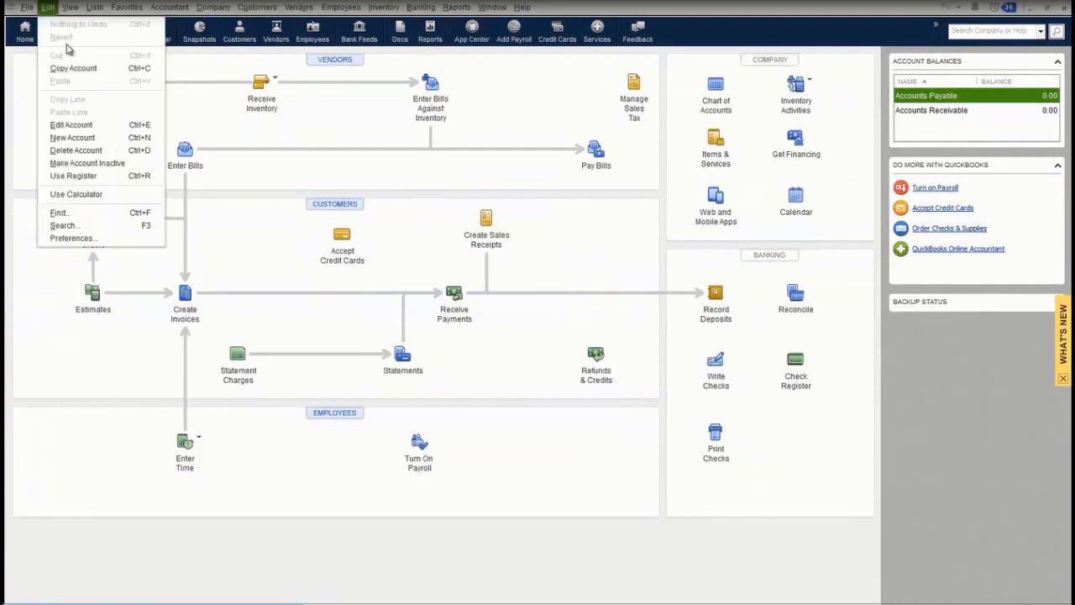
click(79, 240)
click(430, 133)
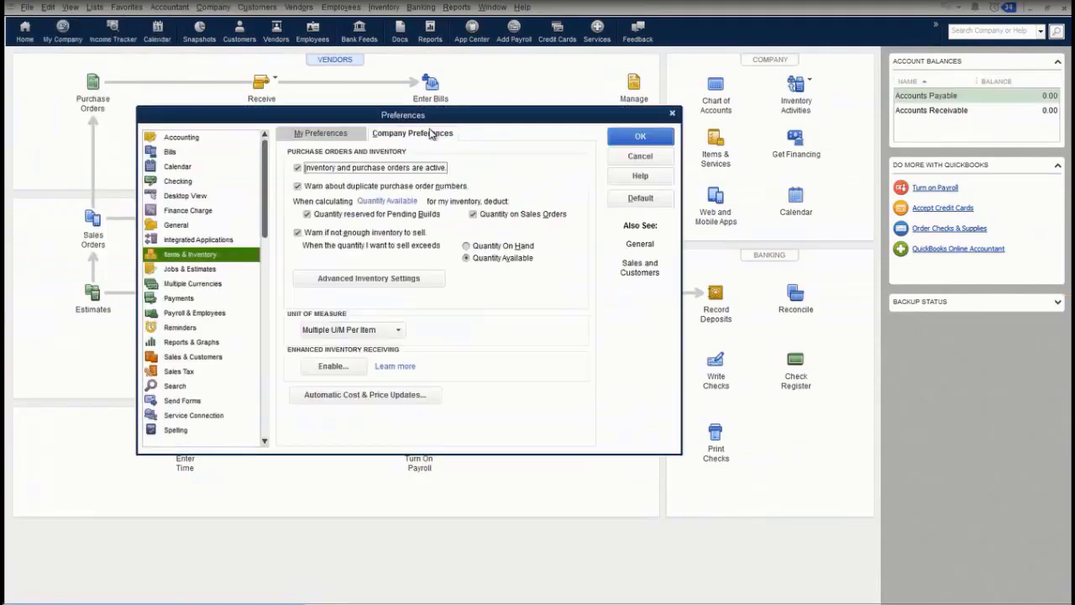
click(426, 282)
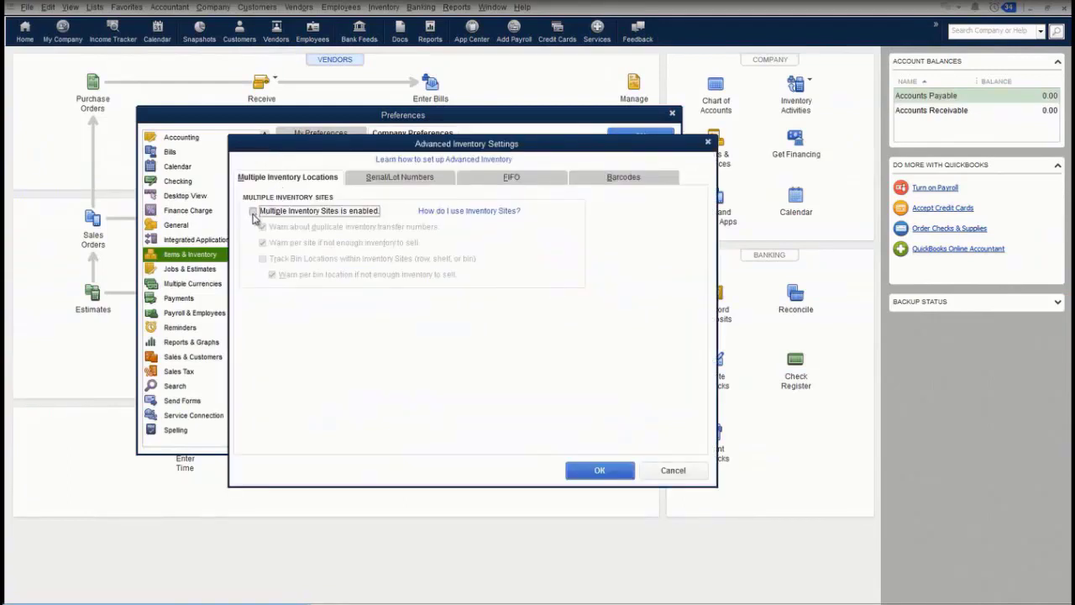
click(254, 214)
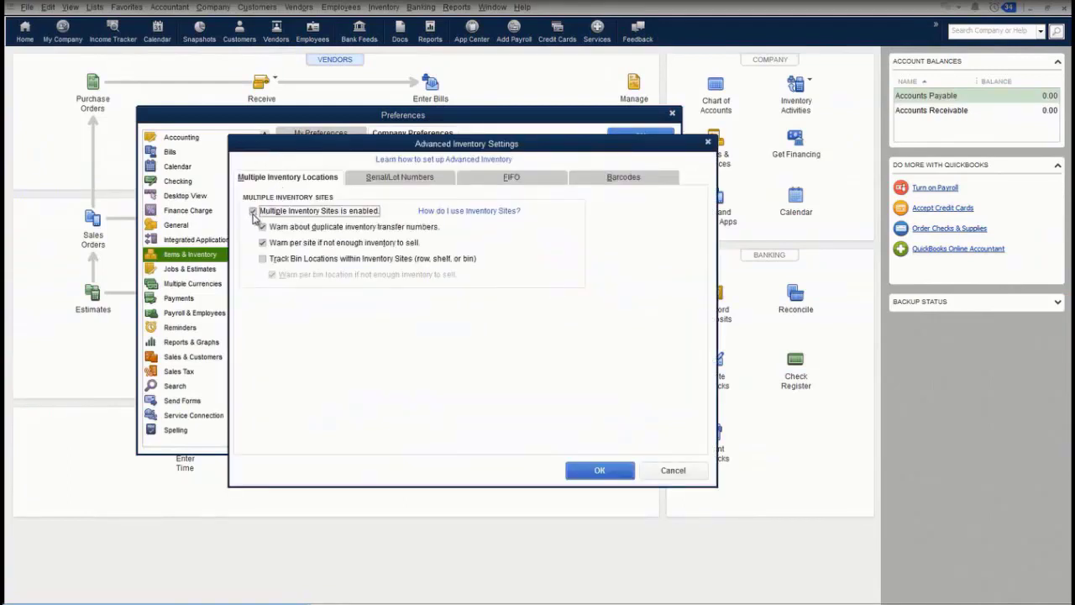
click(263, 260)
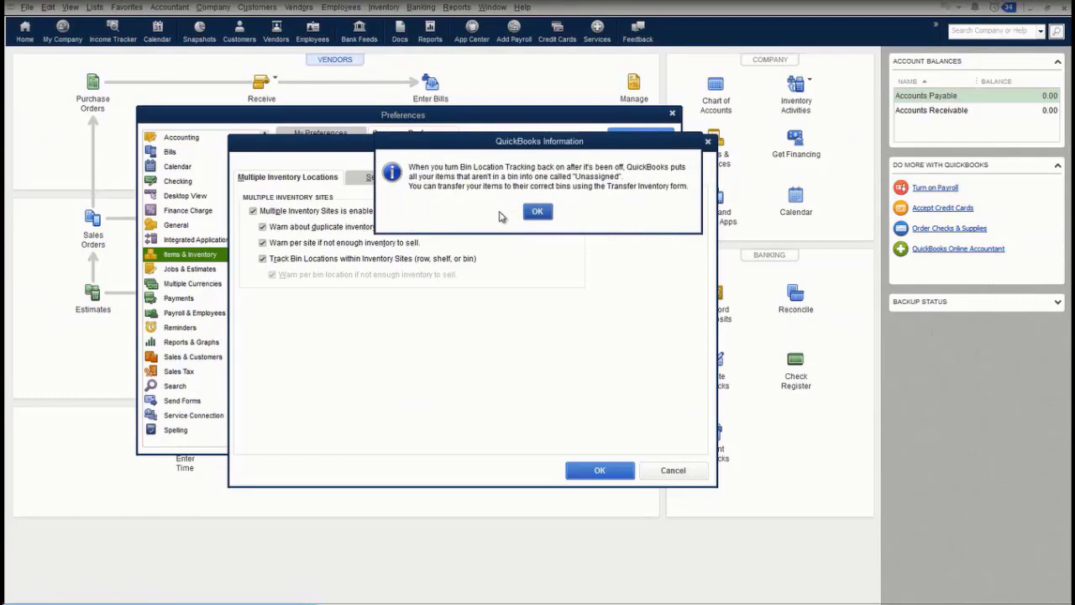
click(539, 211)
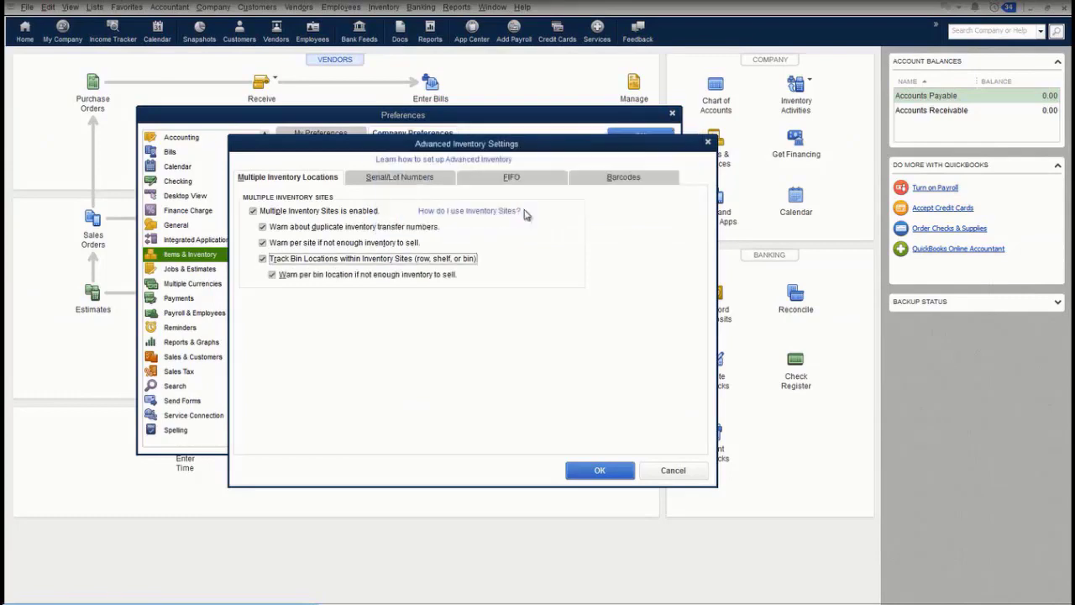
Enable lot number tracking, review the FIFO and barcode options, and save the inventory preferences
click(384, 180)
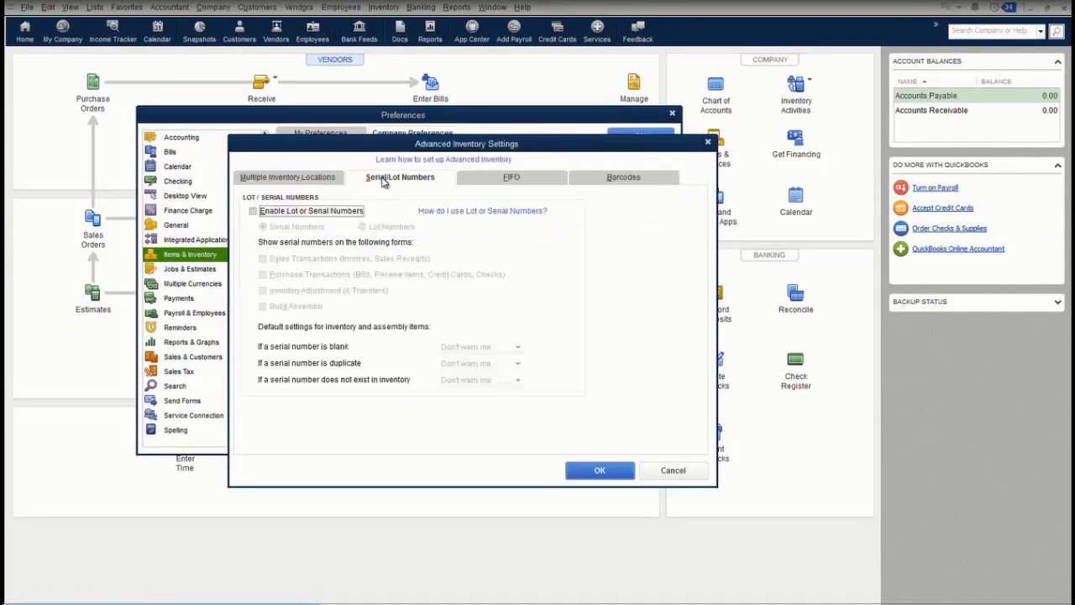
click(253, 211)
click(363, 227)
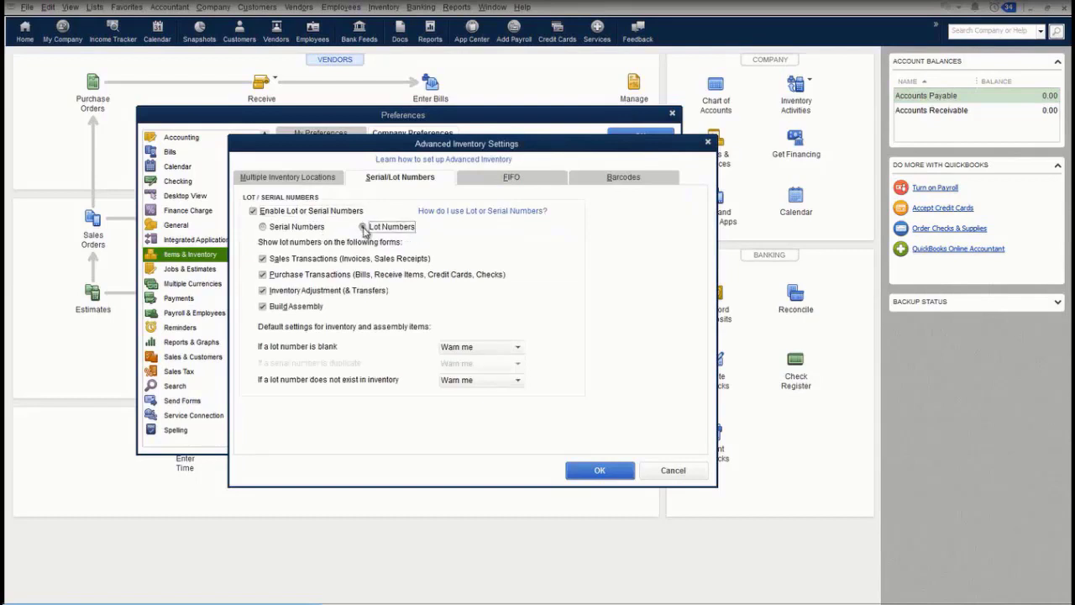
click(471, 181)
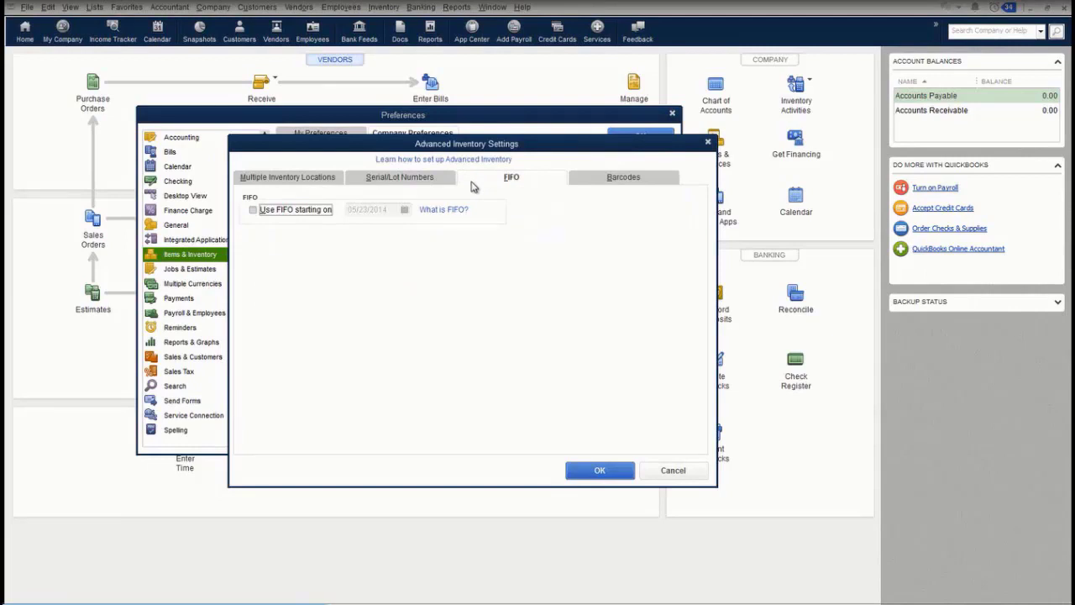
click(601, 185)
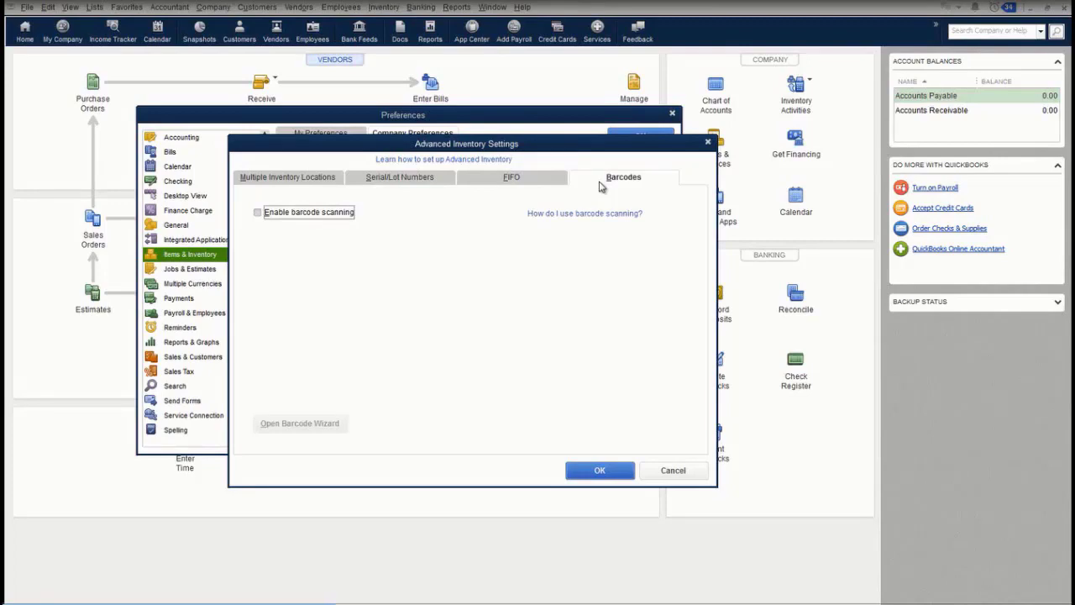
click(609, 470)
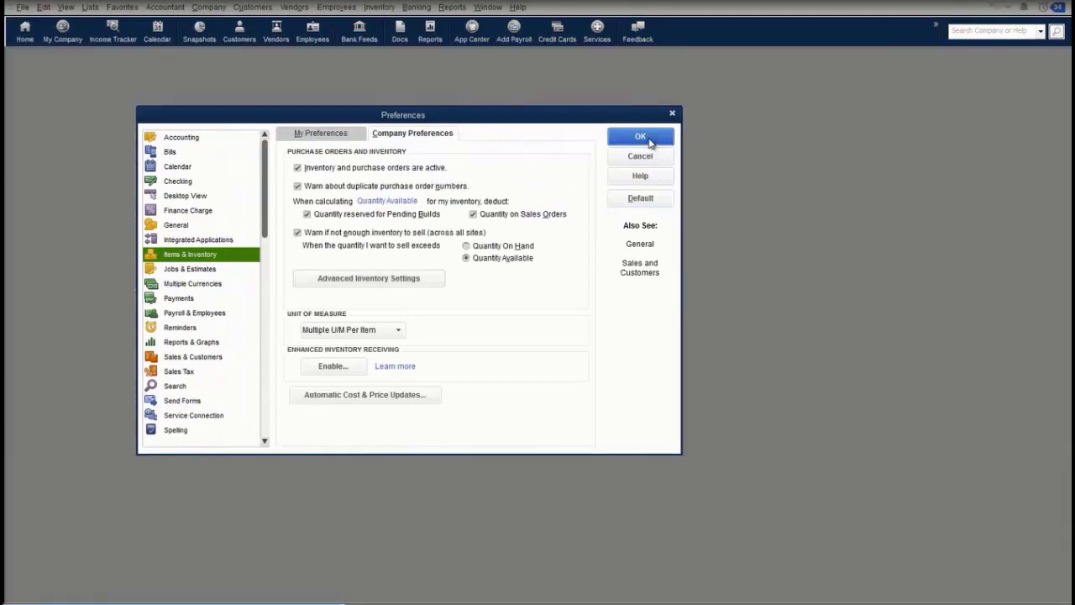
click(649, 143)
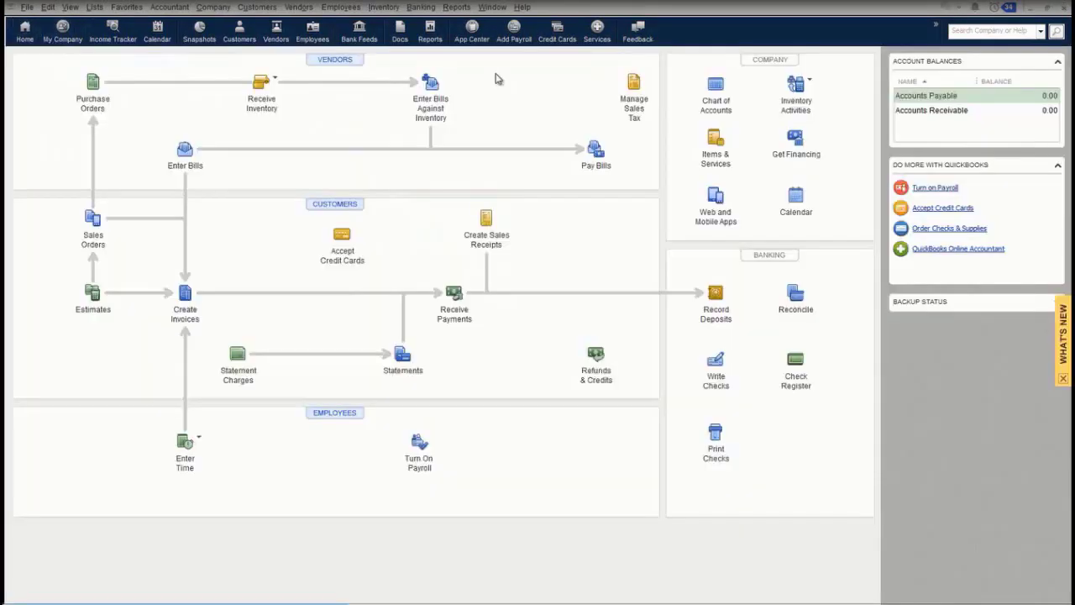
Open the Inventory Center and view the details and images of the fender set, front bullet light kit and 9/16" pedal
click(381, 10)
click(385, 24)
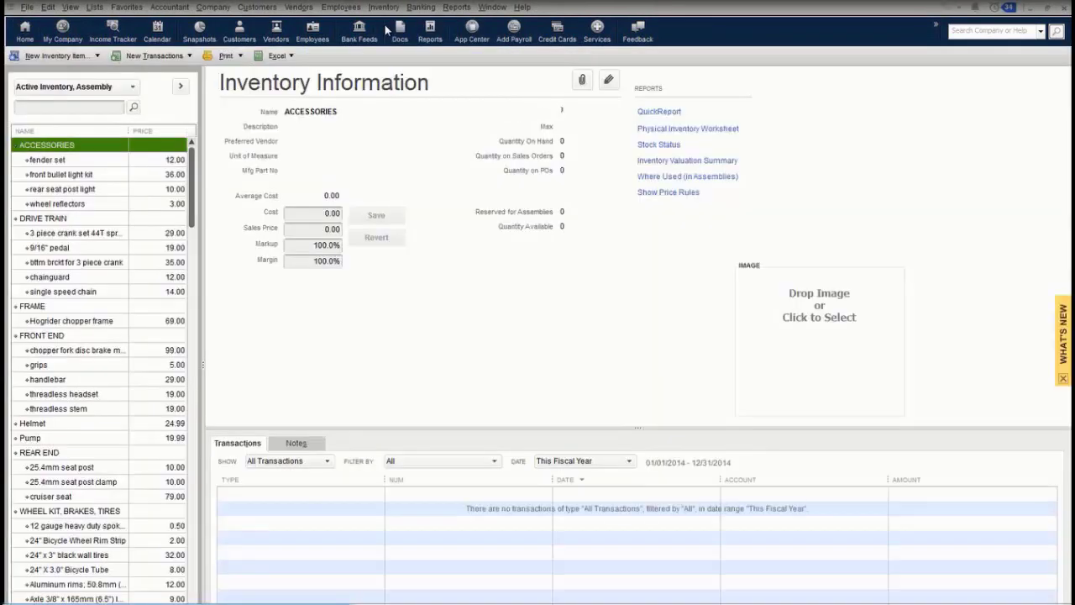
click(95, 161)
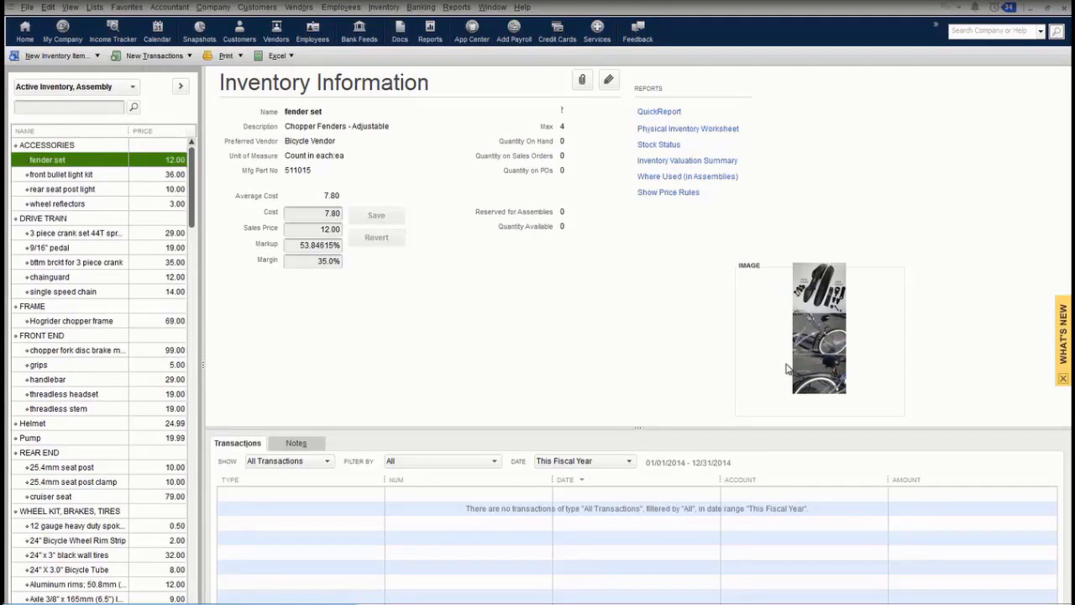
click(48, 176)
click(59, 248)
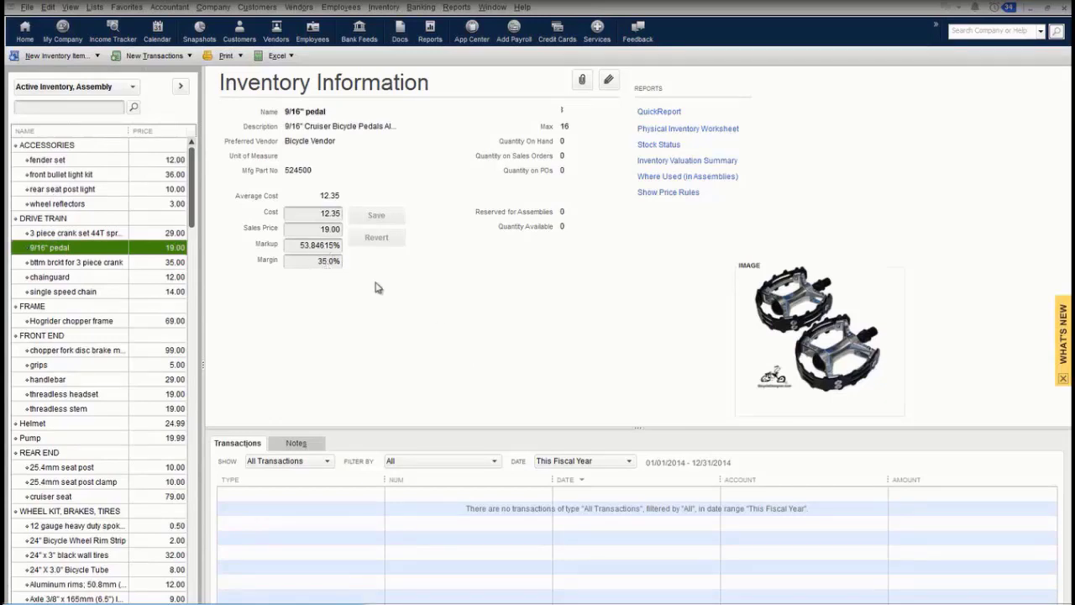
View the 9/16" pedal's item record without editing it, check the inventory site filter, and close the Inventory Center
click(609, 80)
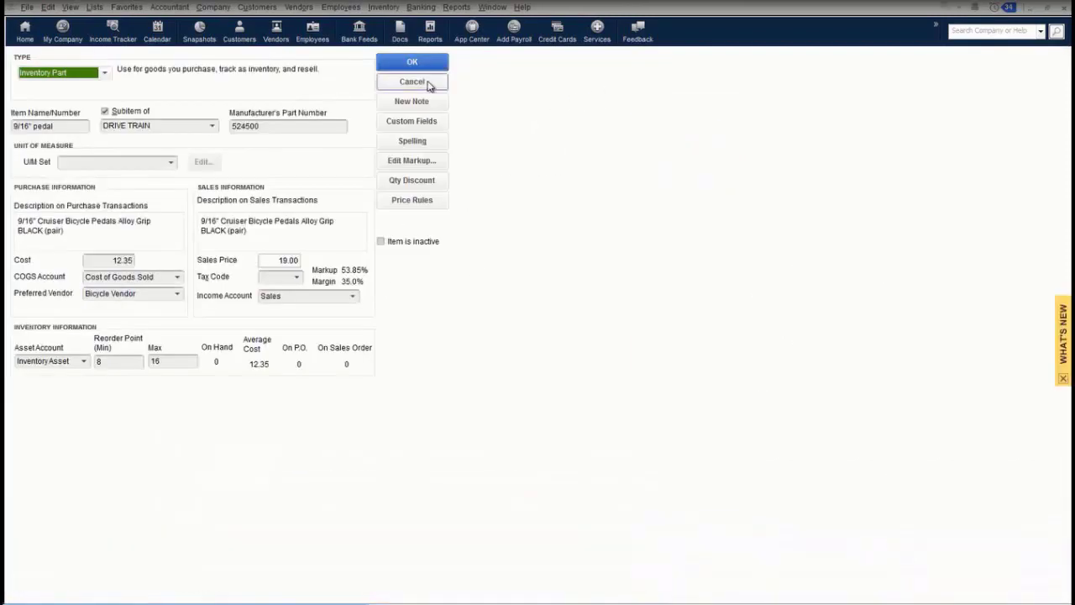
click(427, 83)
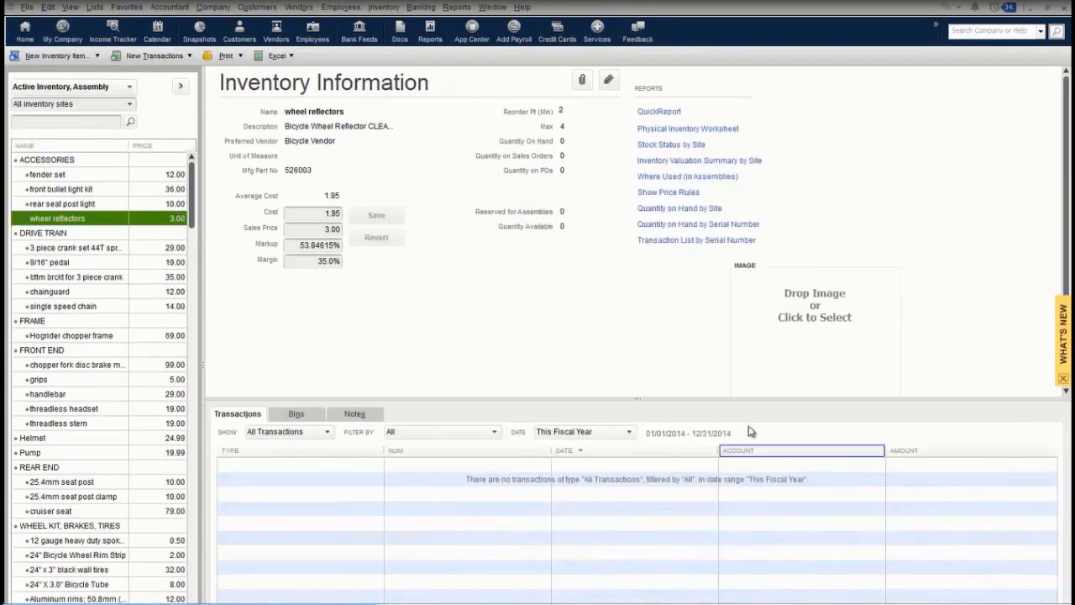
click(131, 106)
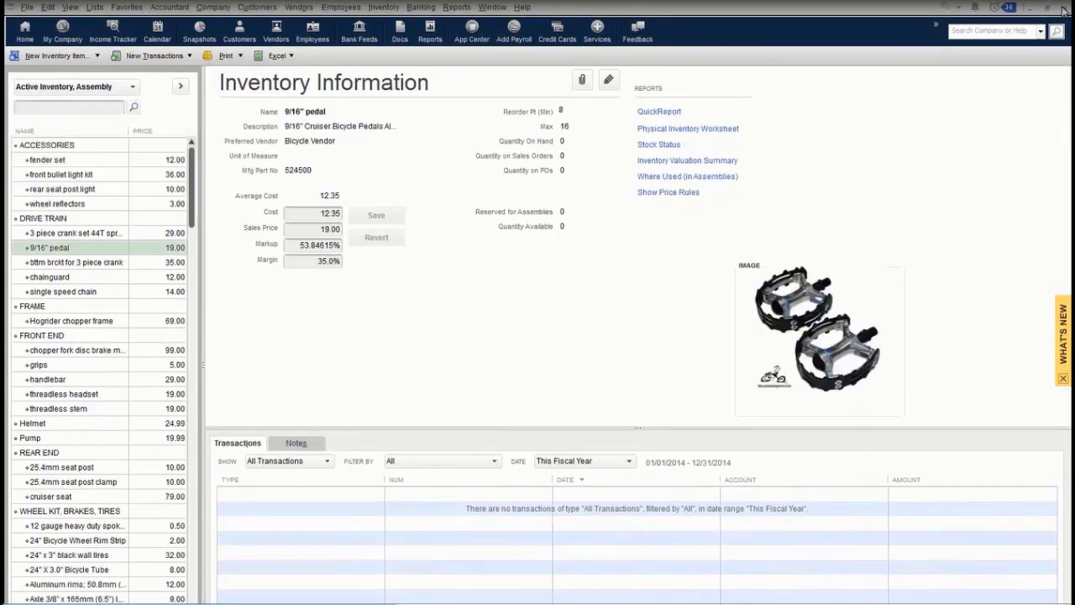
click(1064, 11)
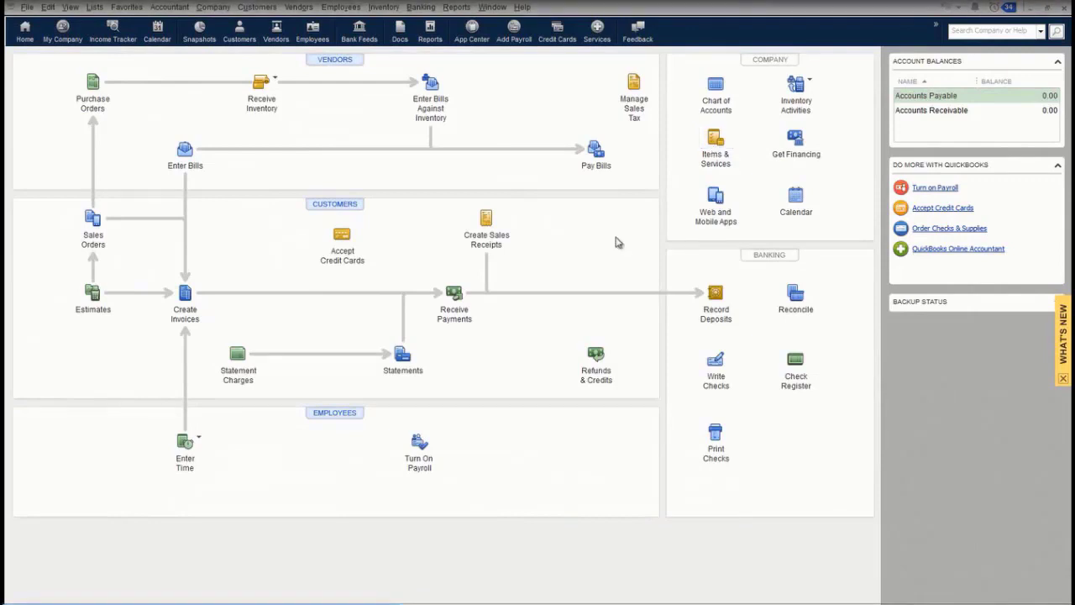
Review the full bill of materials of the Dual Disc Brake Chopper Bicycle assembly, and close the assembly and the item list
click(715, 148)
scroll(415, 423, down, 2)
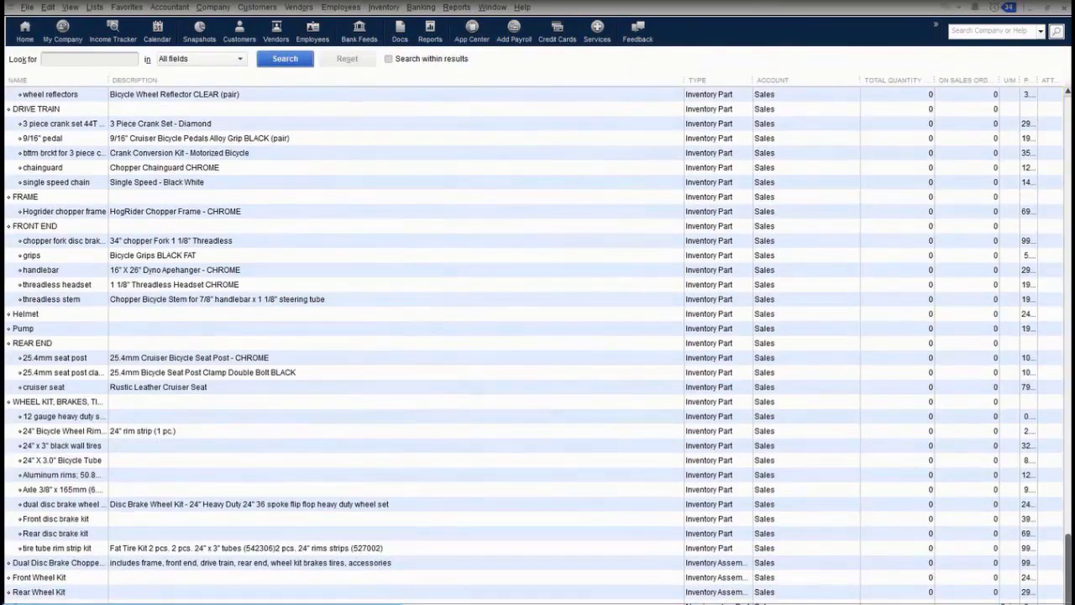
click(139, 567)
double_click(139, 569)
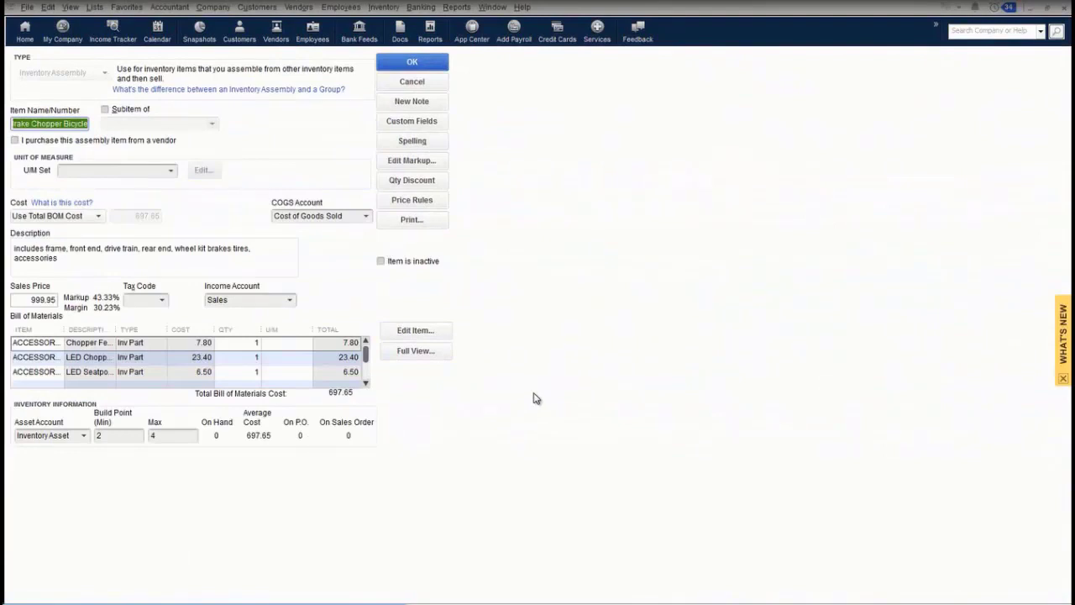
click(445, 351)
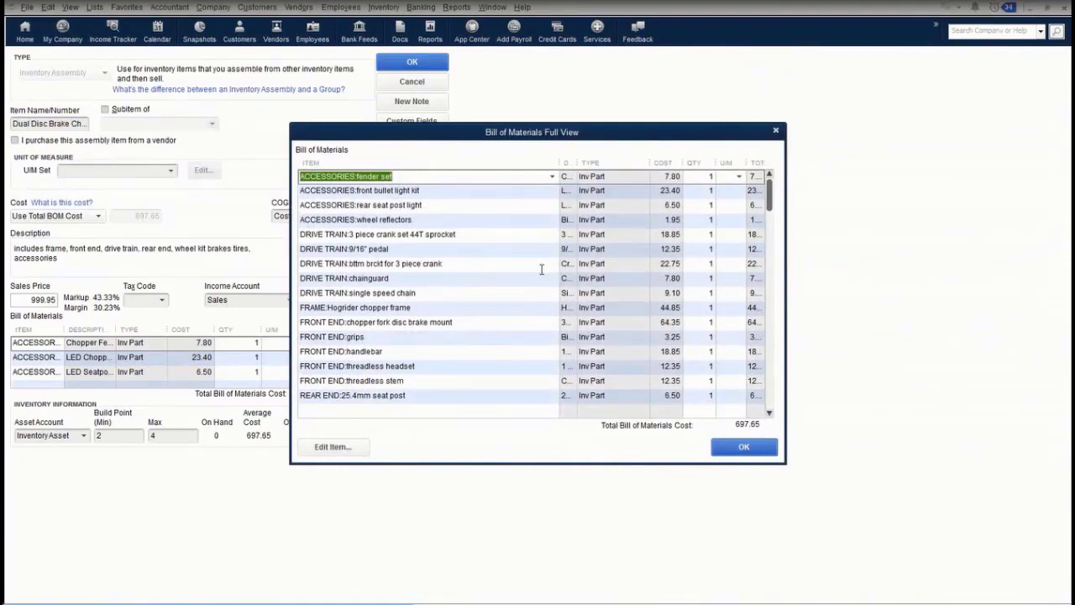
scroll(541, 271, down, 2)
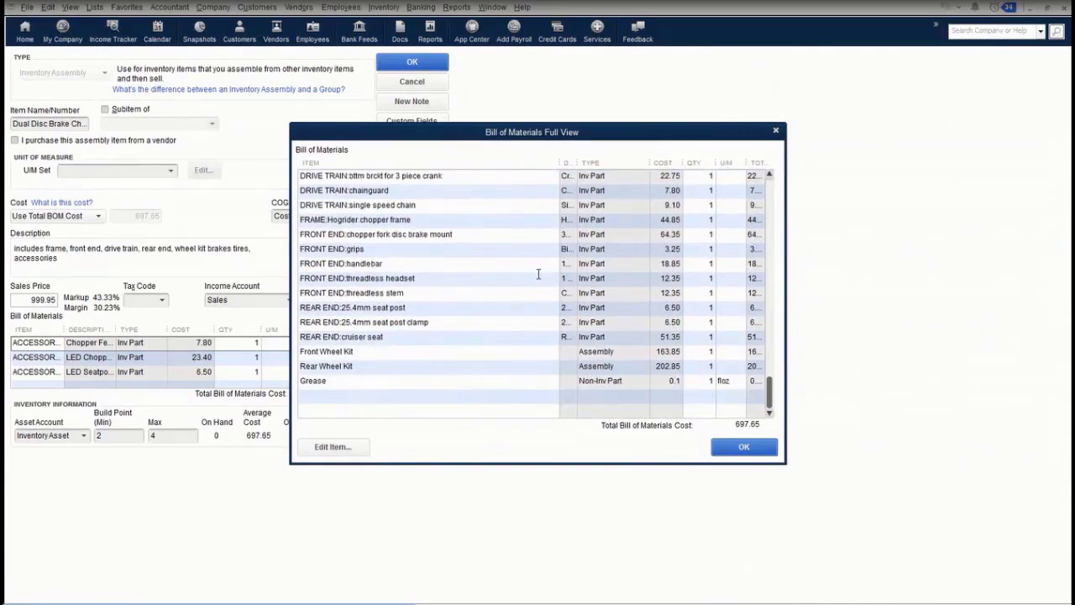
click(731, 446)
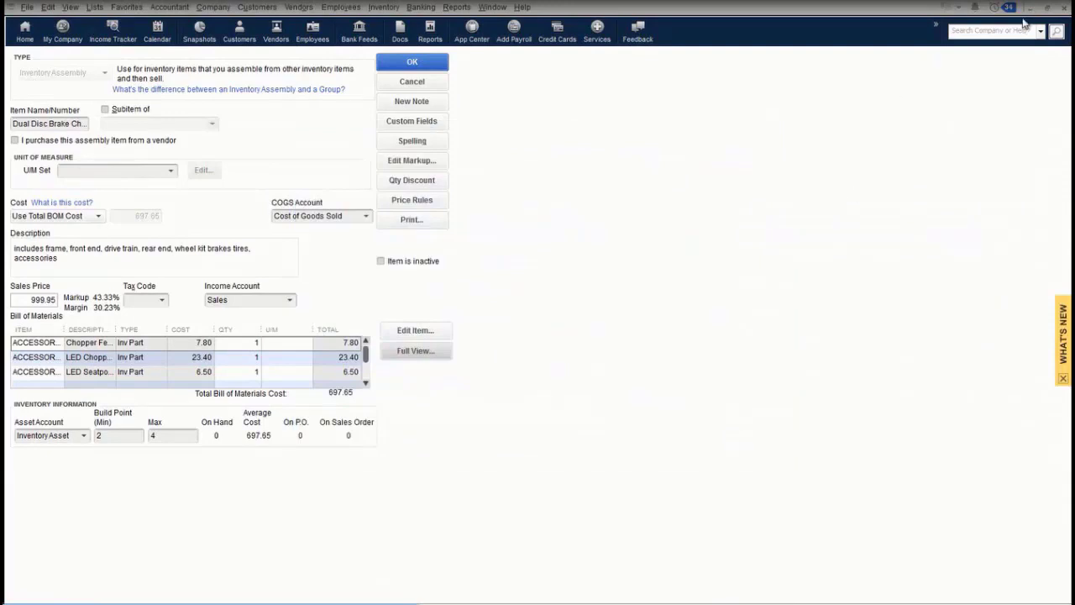
click(1064, 8)
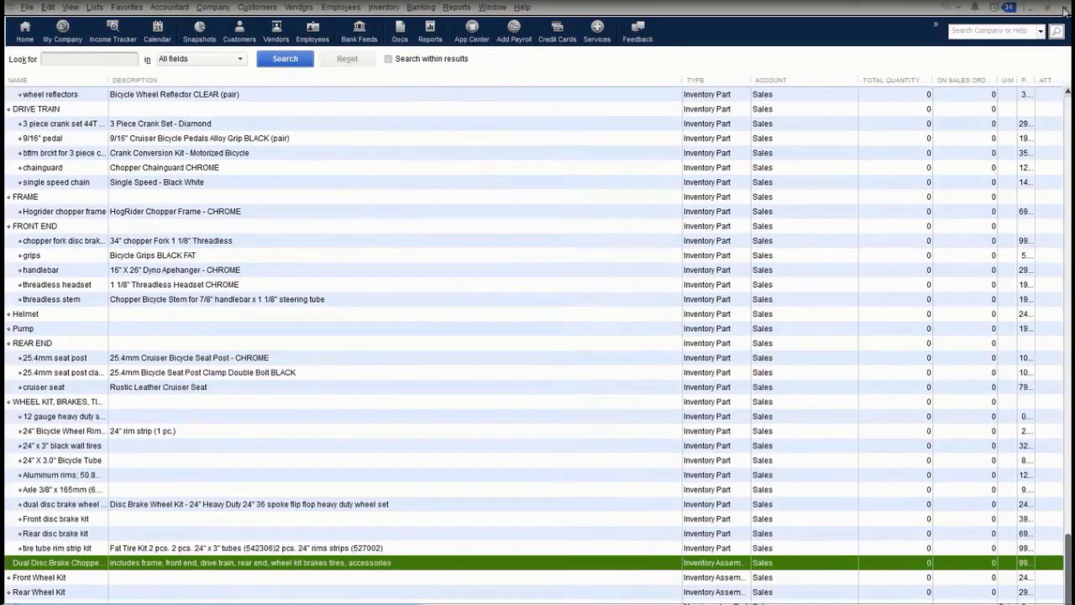
click(1064, 9)
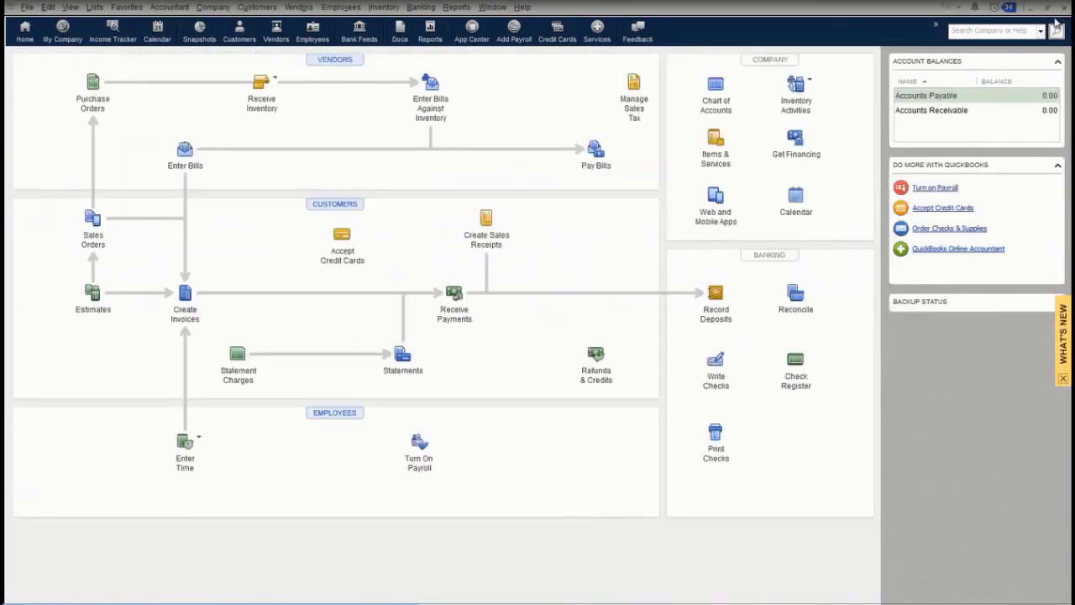
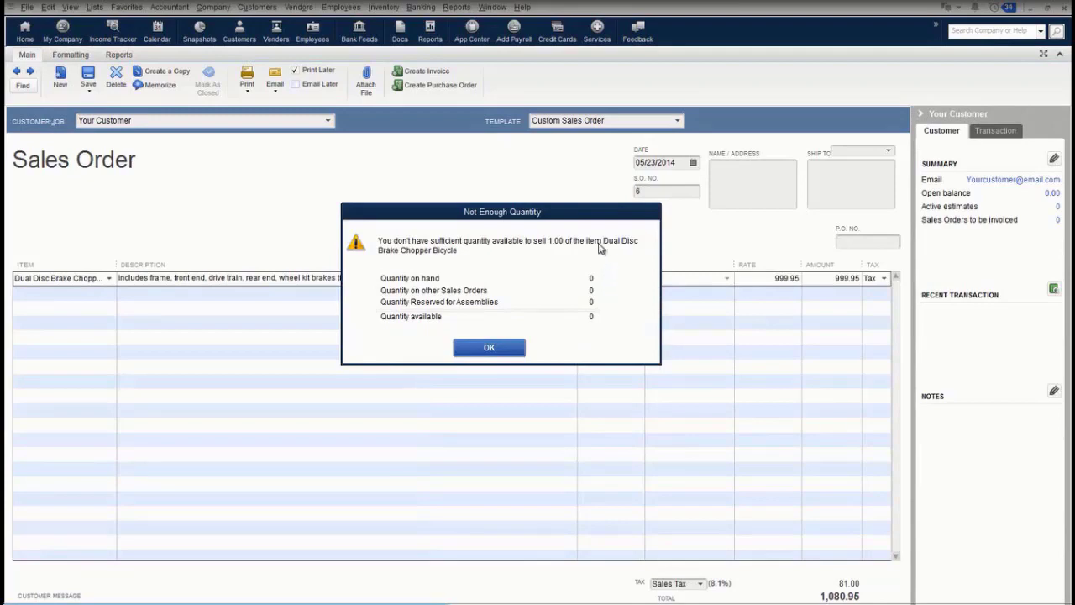
Dismiss the quantity warning and check the current availability of the Dual Disc Brake Chopper Bicycle ordered on the sales order
click(512, 347)
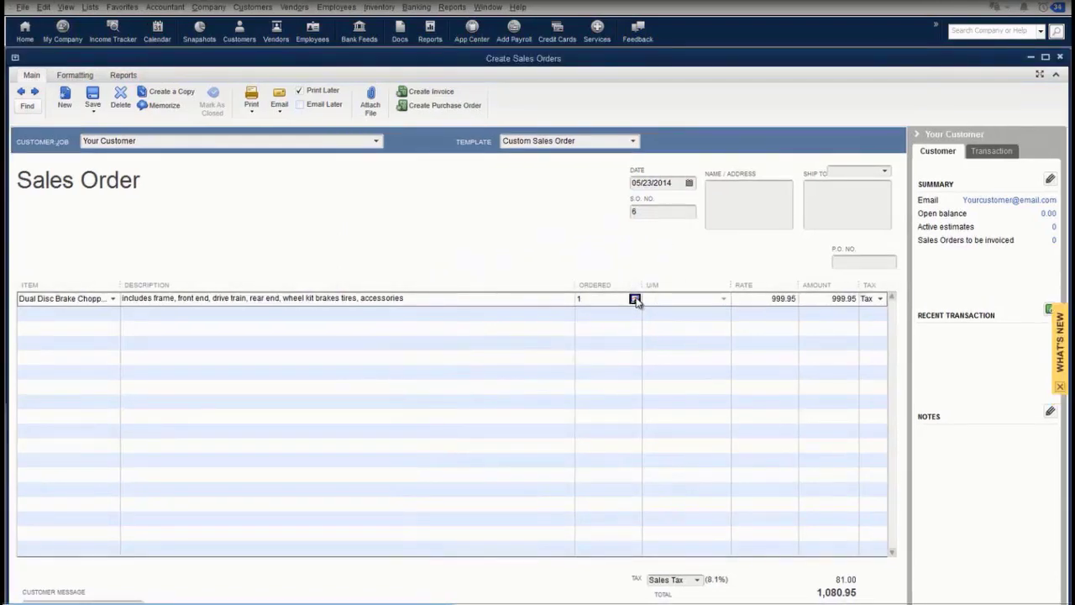
click(636, 300)
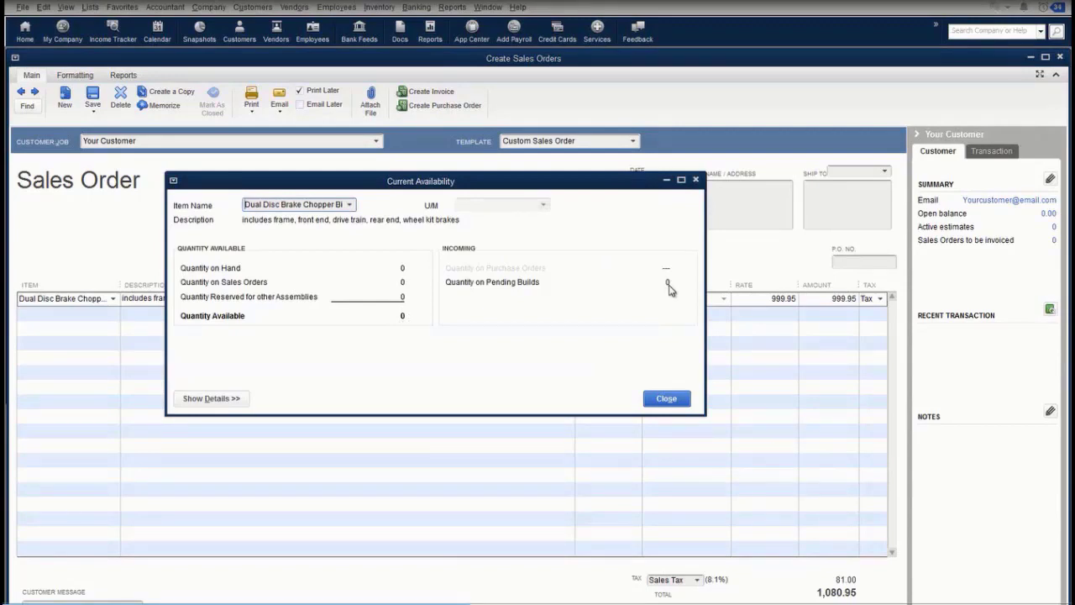
click(674, 398)
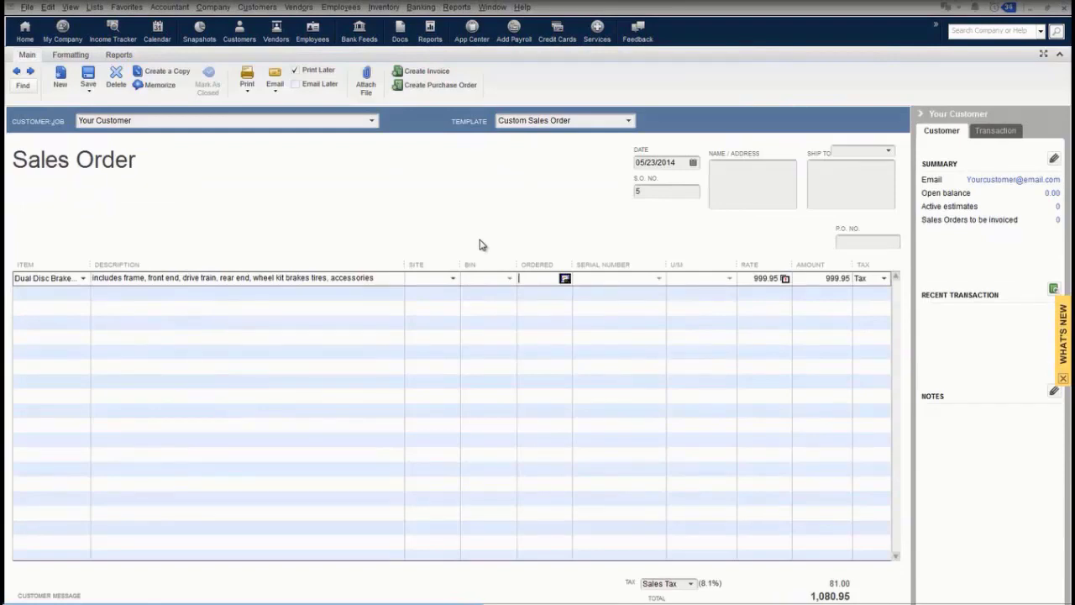
Set the bicycle's site to Warehouse on the sales order line and view its serial number options without choosing one
click(453, 279)
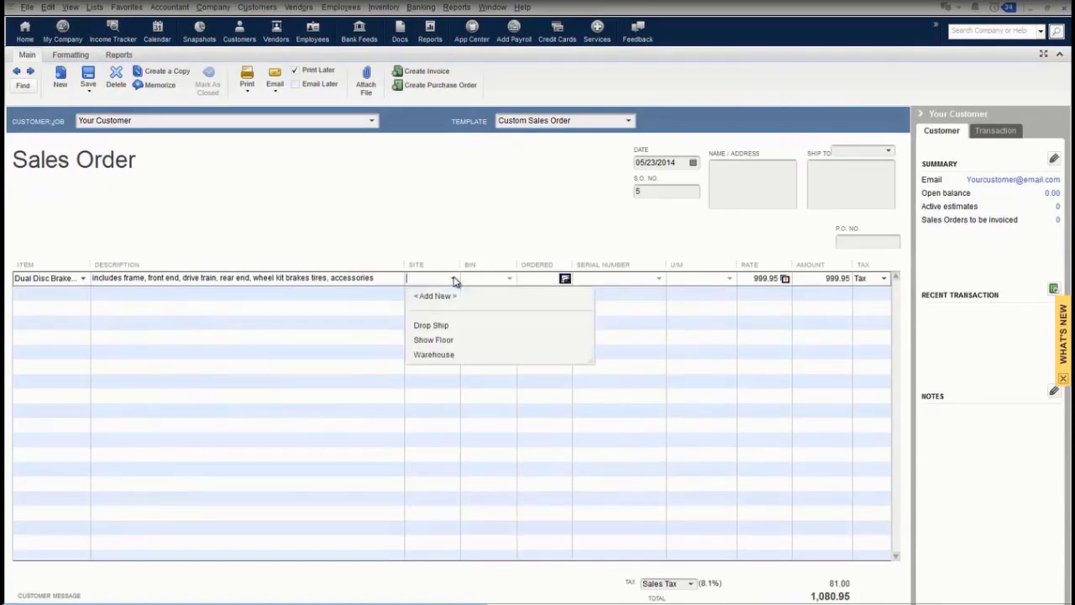
click(446, 354)
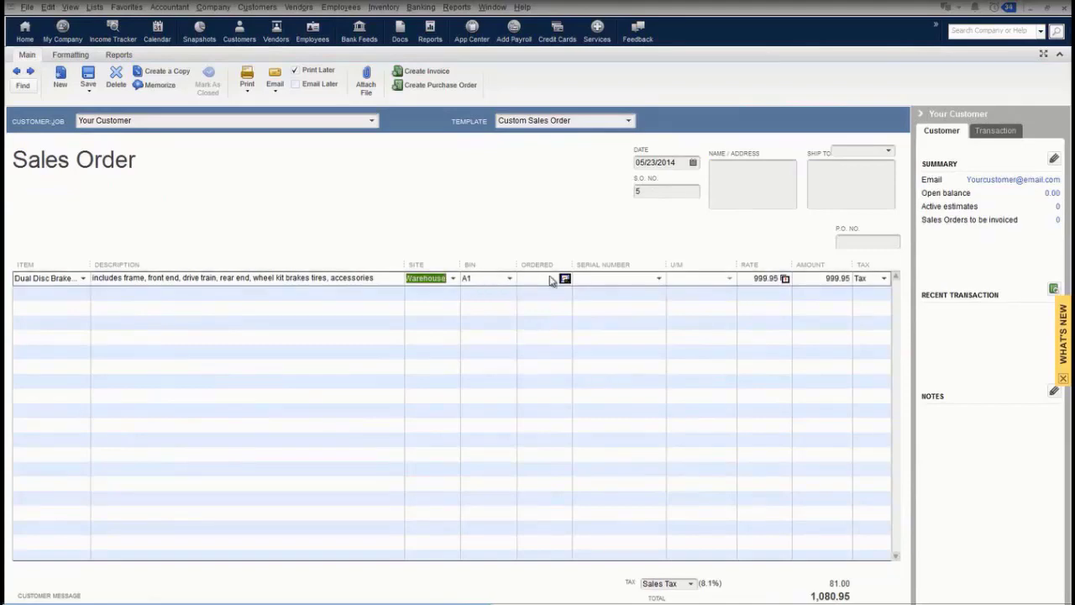
click(658, 281)
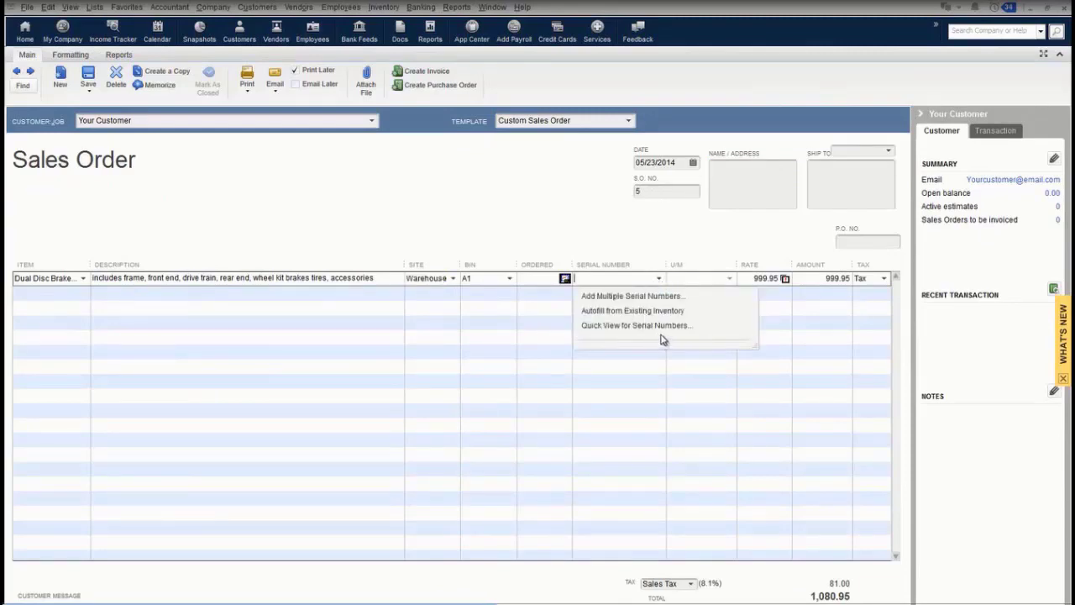
click(636, 249)
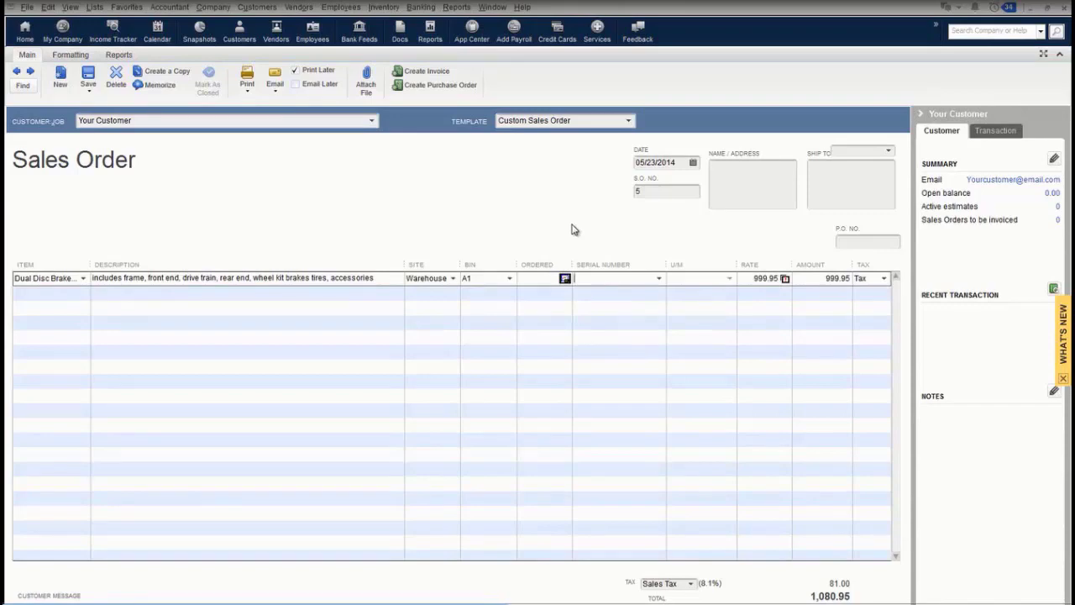
Apply the price level 2 rule (15.0% off base price) to the bicycle's rate on the sales order
click(787, 282)
click(785, 279)
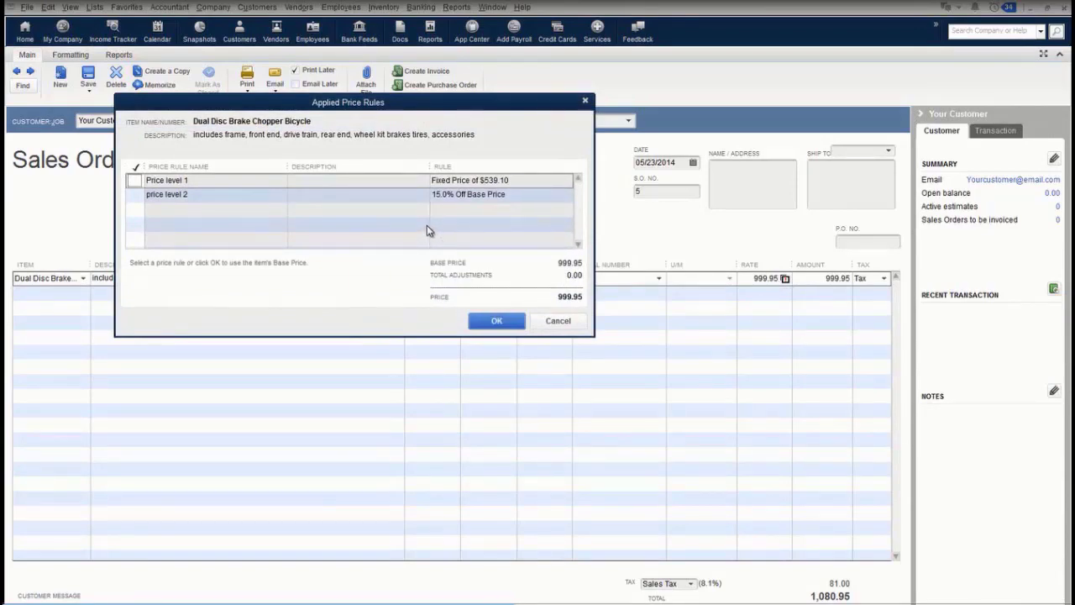
click(136, 195)
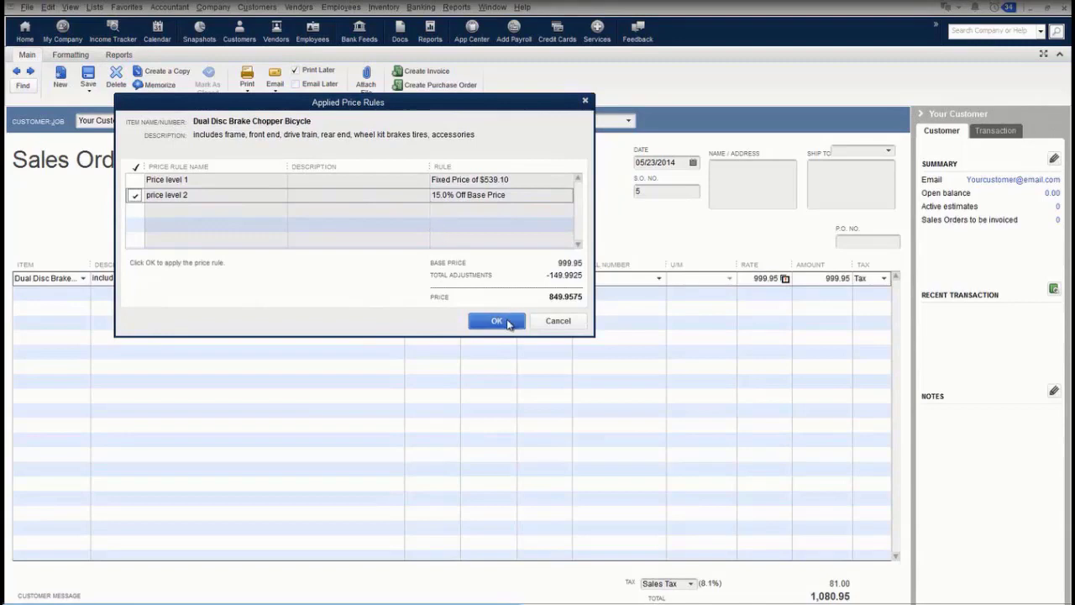
click(507, 322)
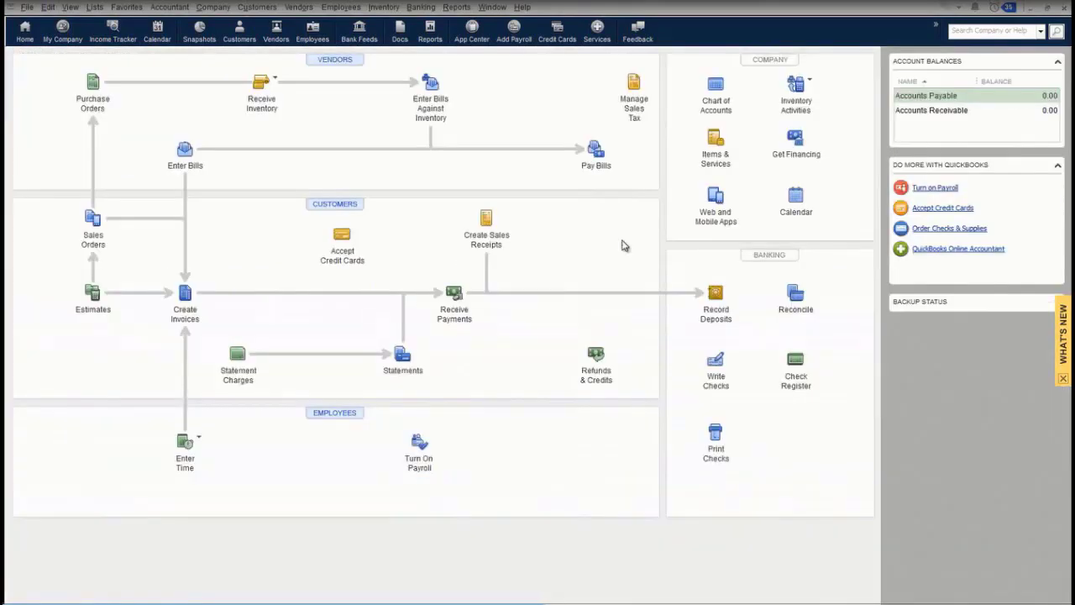
Open the Inventory Stock Status by Item report, review the stock levels and reorder quantities of all items, and close it
click(456, 7)
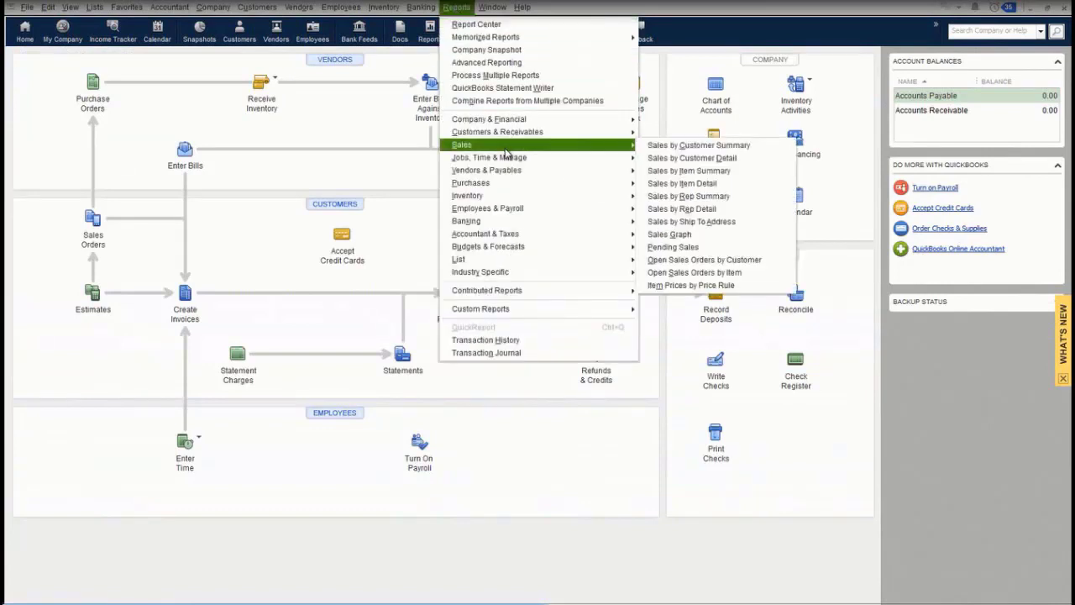
mouse_move(536, 196)
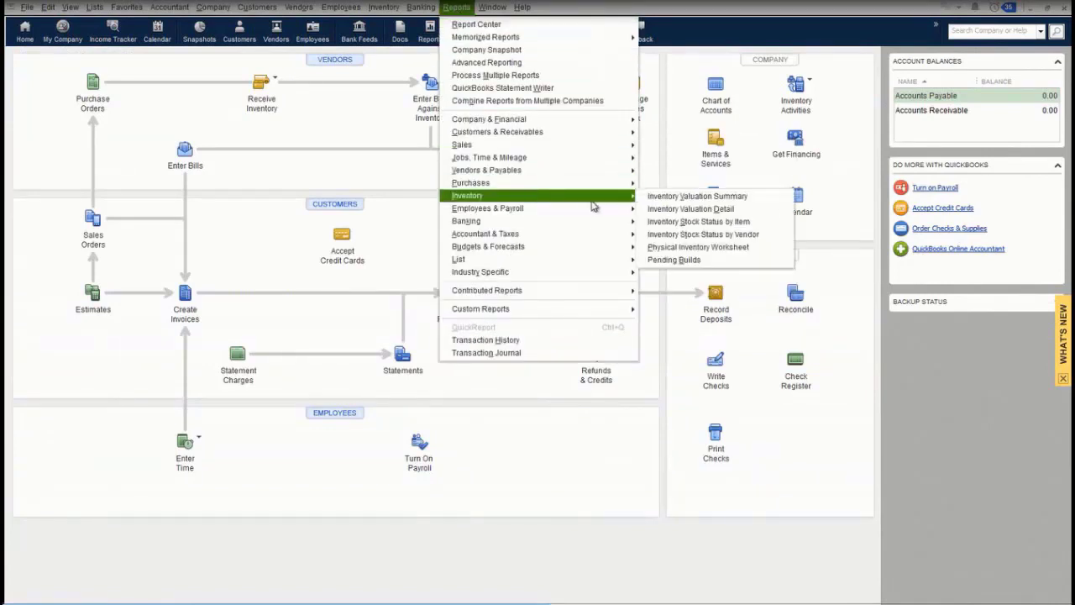
click(708, 222)
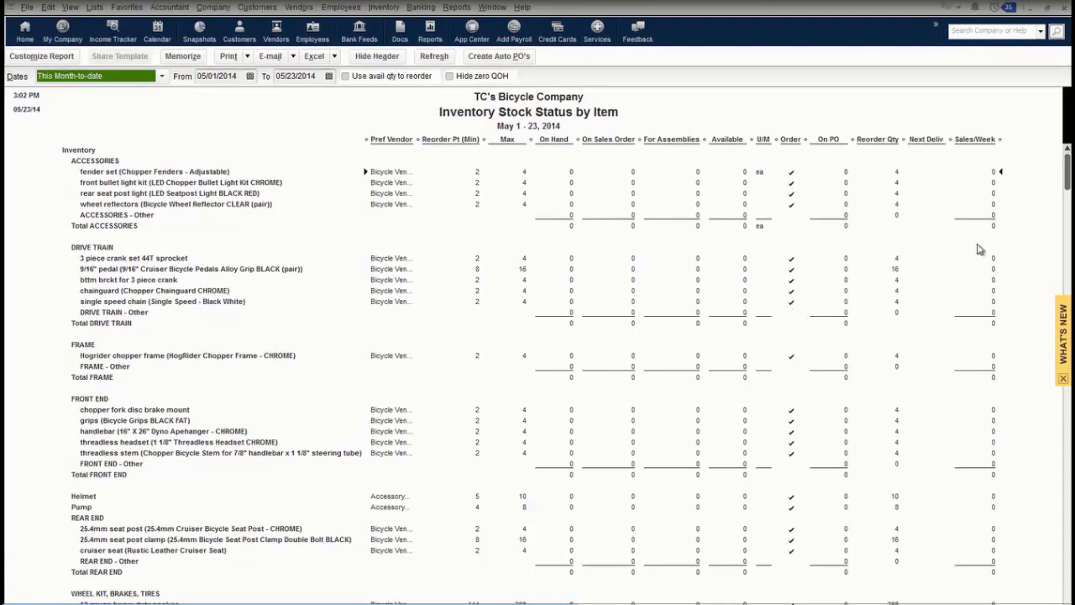
scroll(979, 249, down, 4)
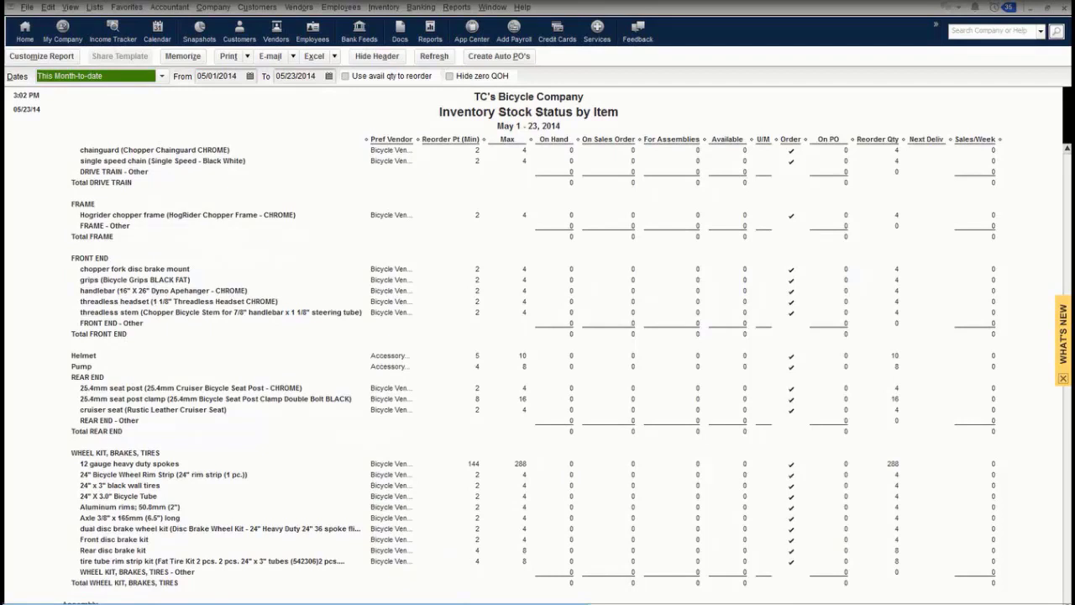
click(1065, 9)
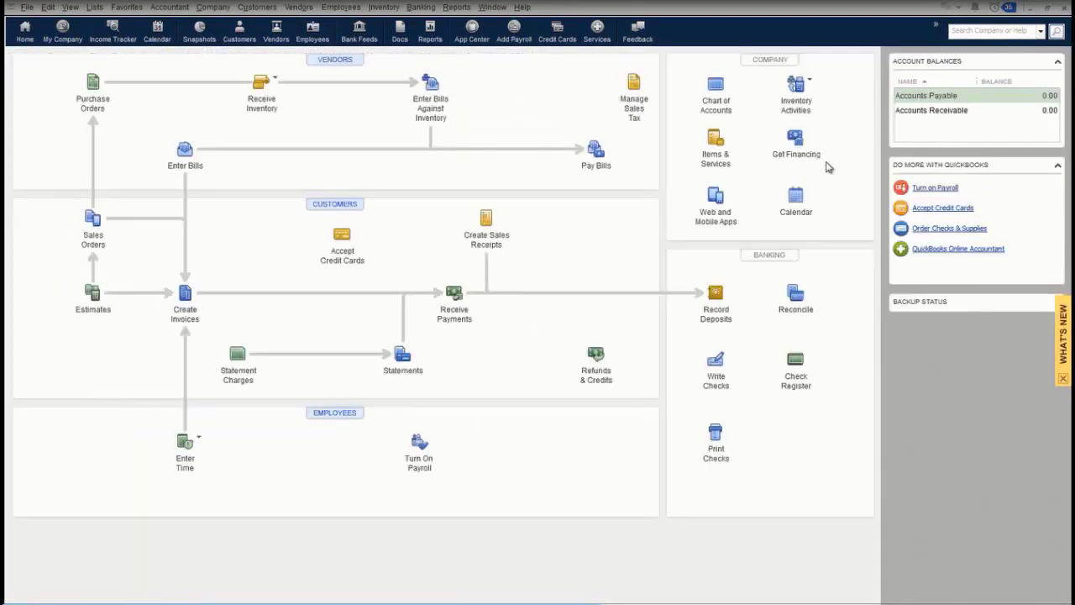
Create a build of 1 Dual Disc Brake Chopper Bicycle, mark it as pending, and save it
click(810, 86)
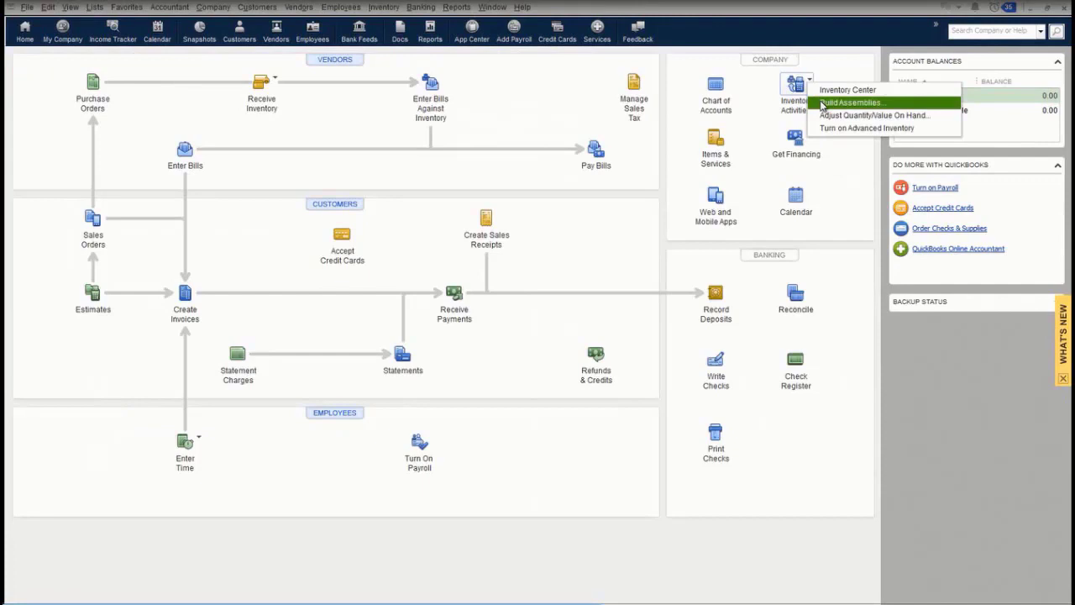
click(824, 103)
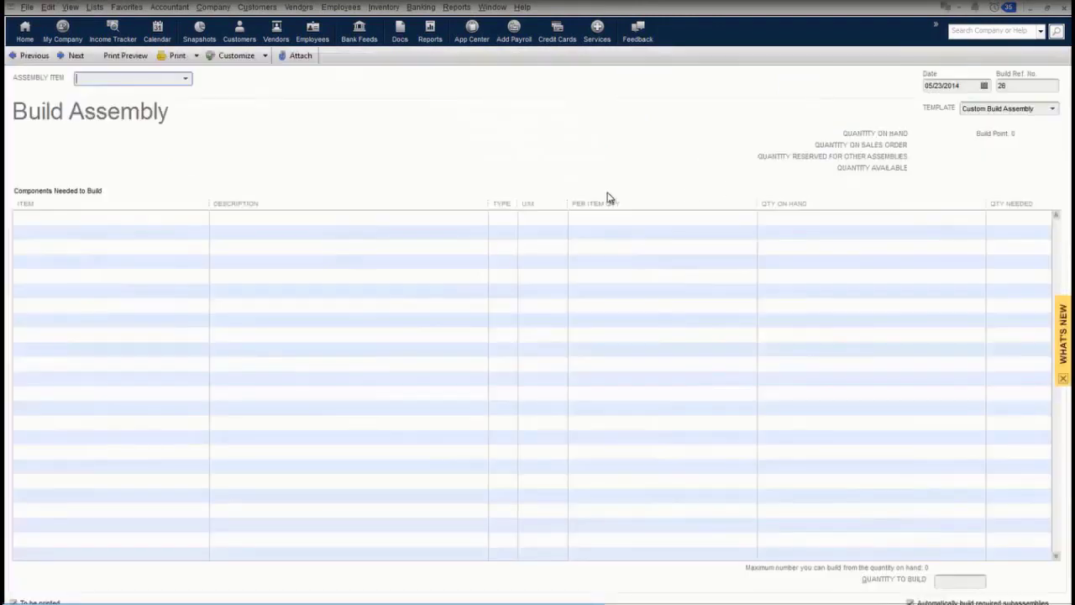
click(185, 79)
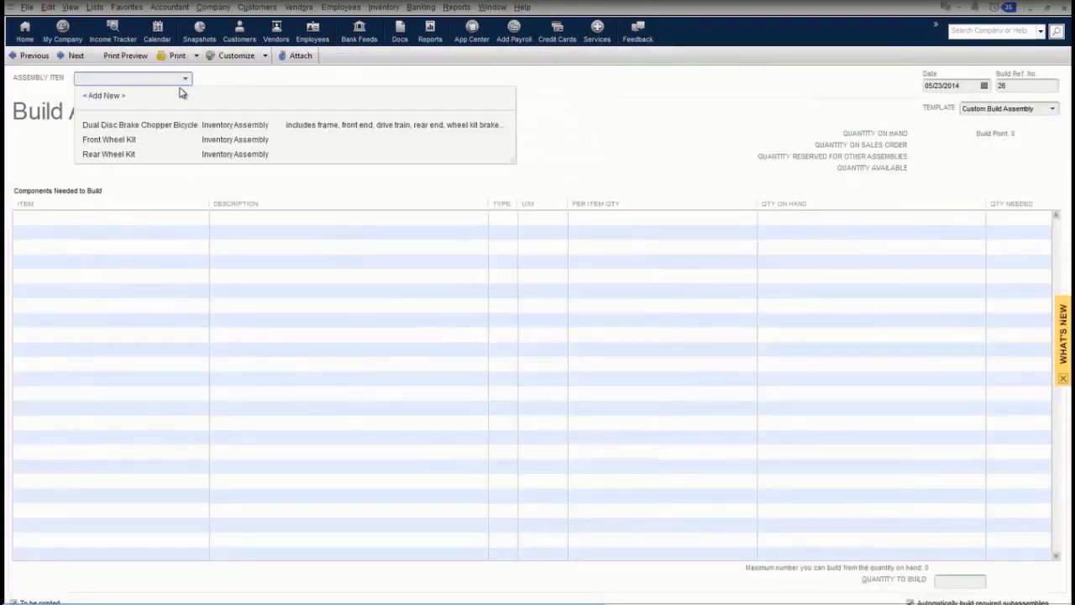
click(151, 126)
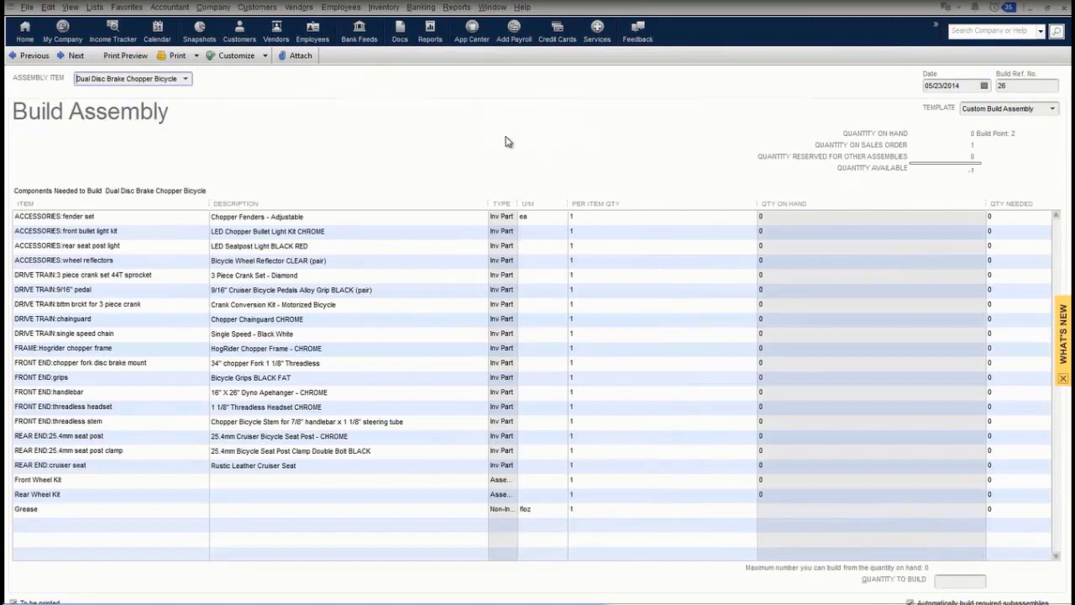
click(952, 580)
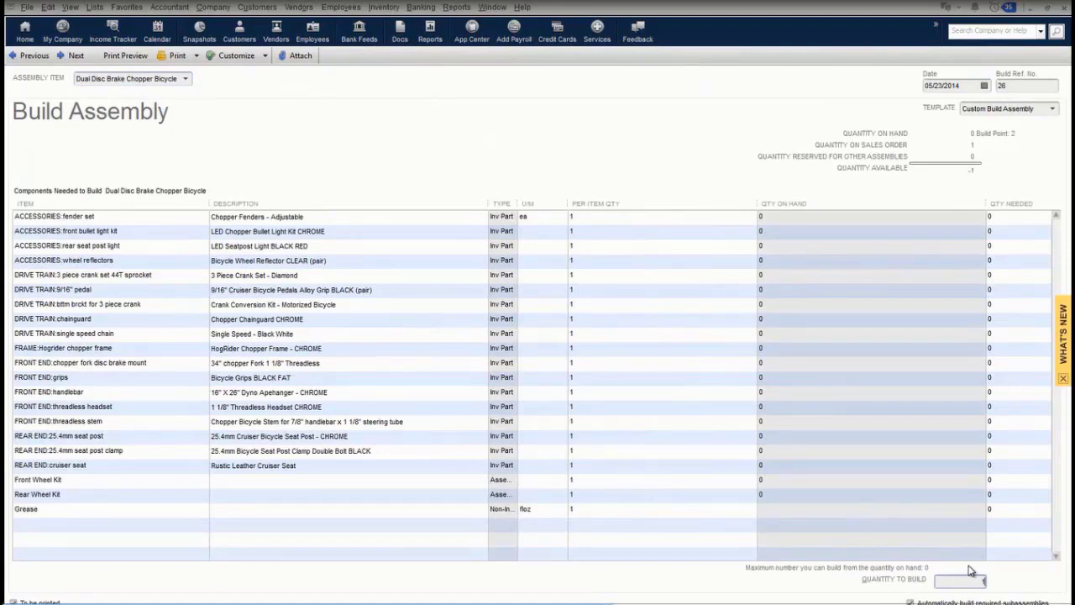
key(Tab)
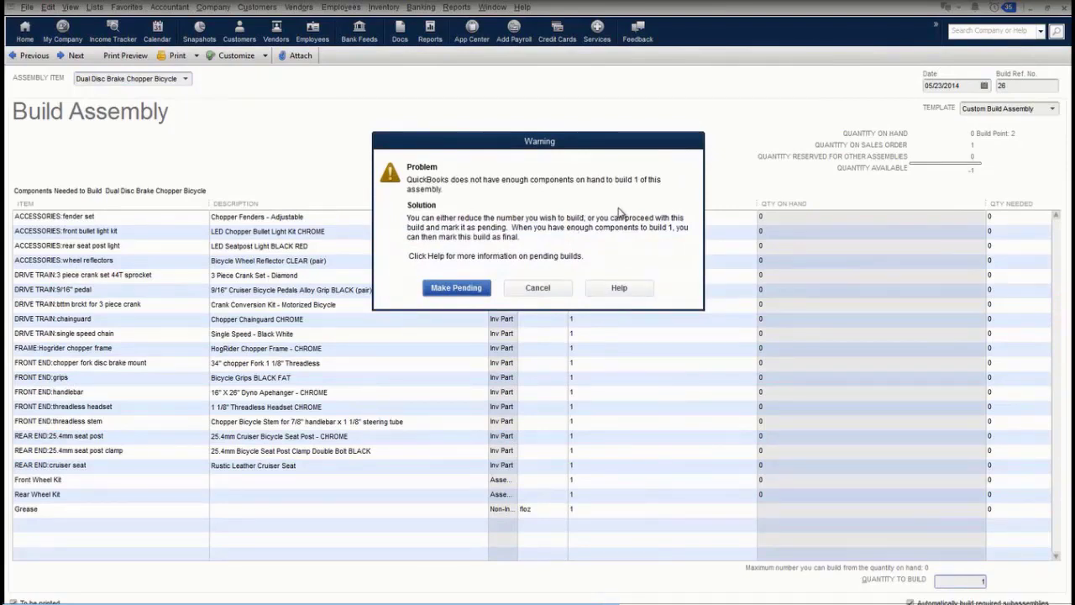
click(456, 288)
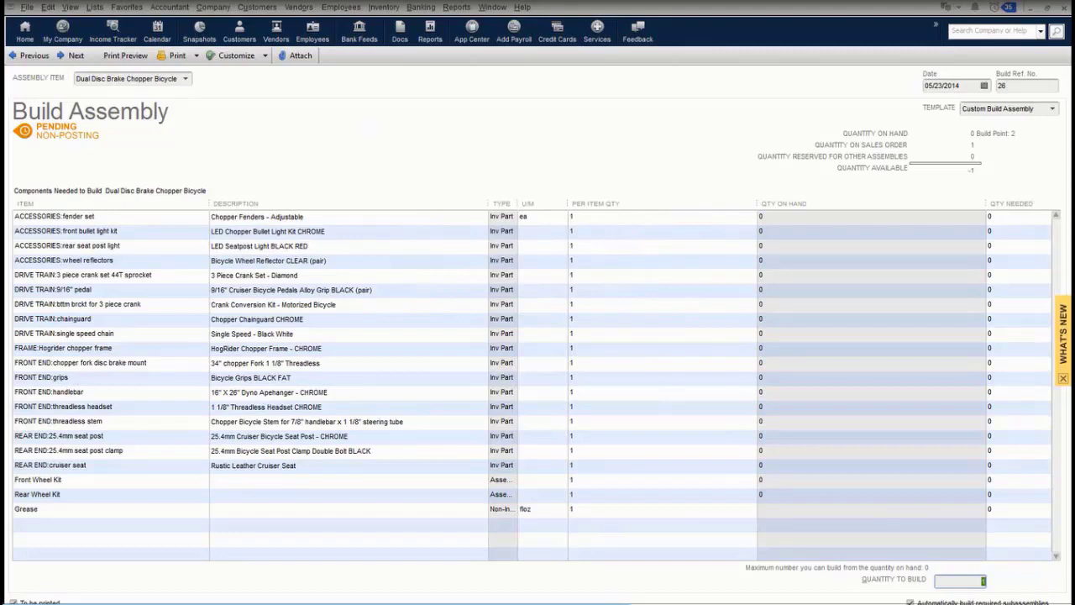
key(Return)
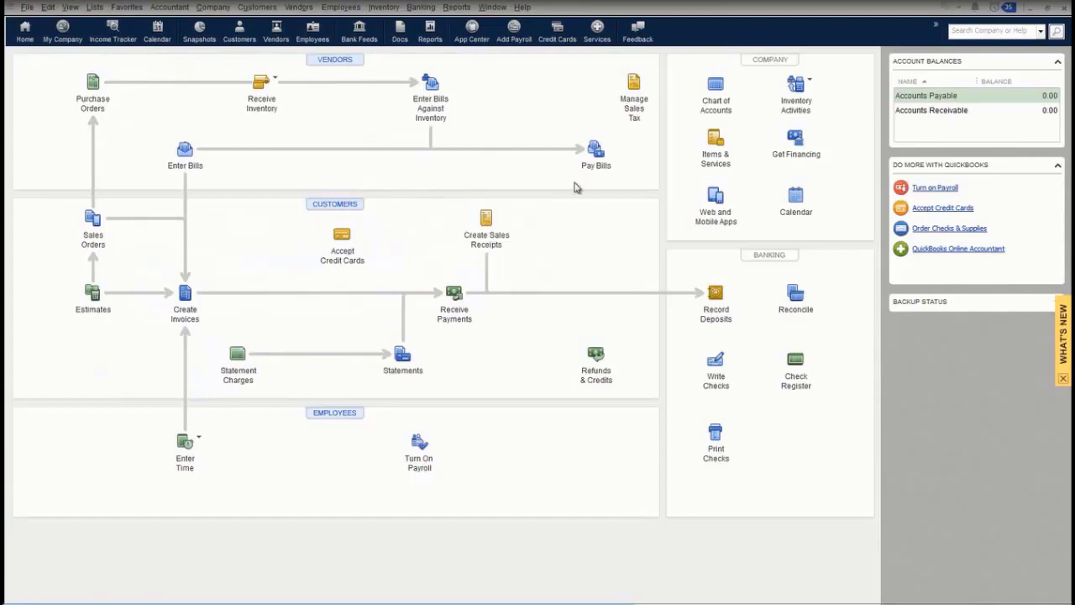
Reopen the Inventory Stock Status by Item report and examine the quantities reserved for assemblies and available for each component
click(456, 7)
mouse_move(636, 196)
click(698, 221)
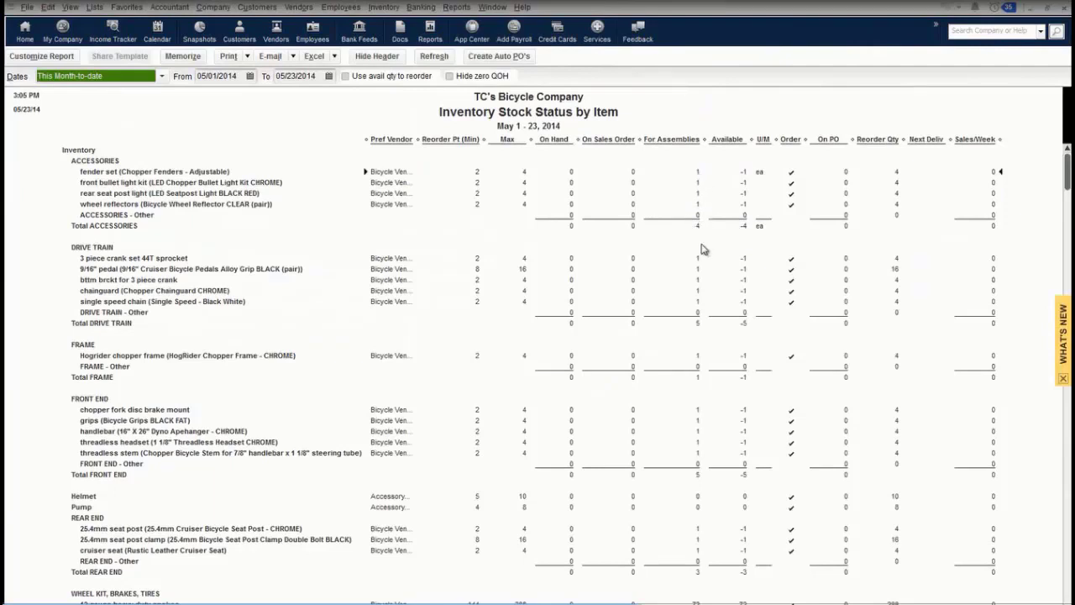
scroll(699, 252, down, 1)
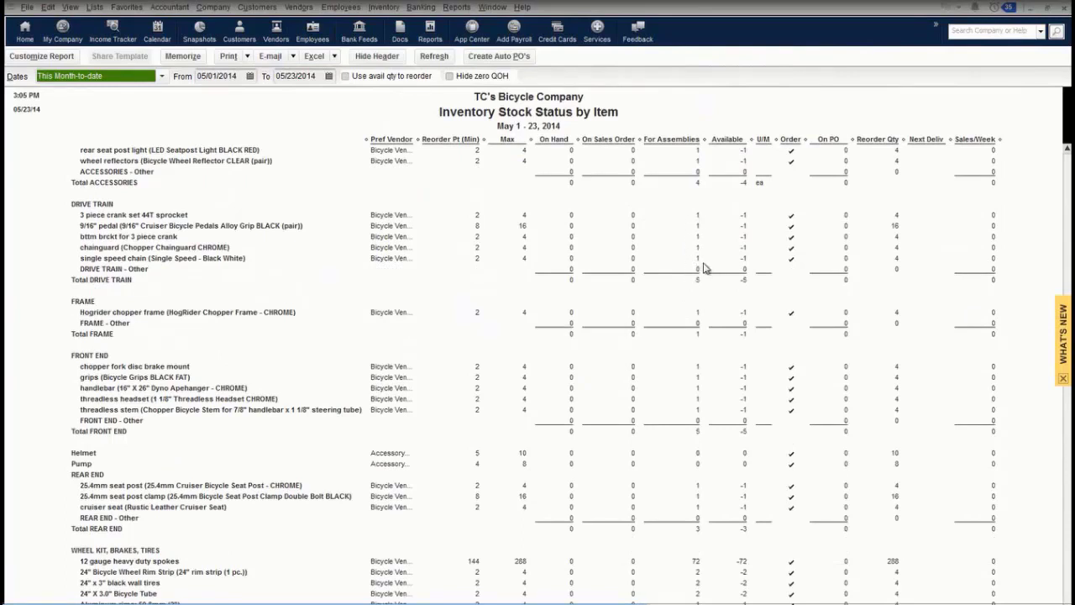
scroll(704, 267, down, 3)
scroll(696, 268, up, 5)
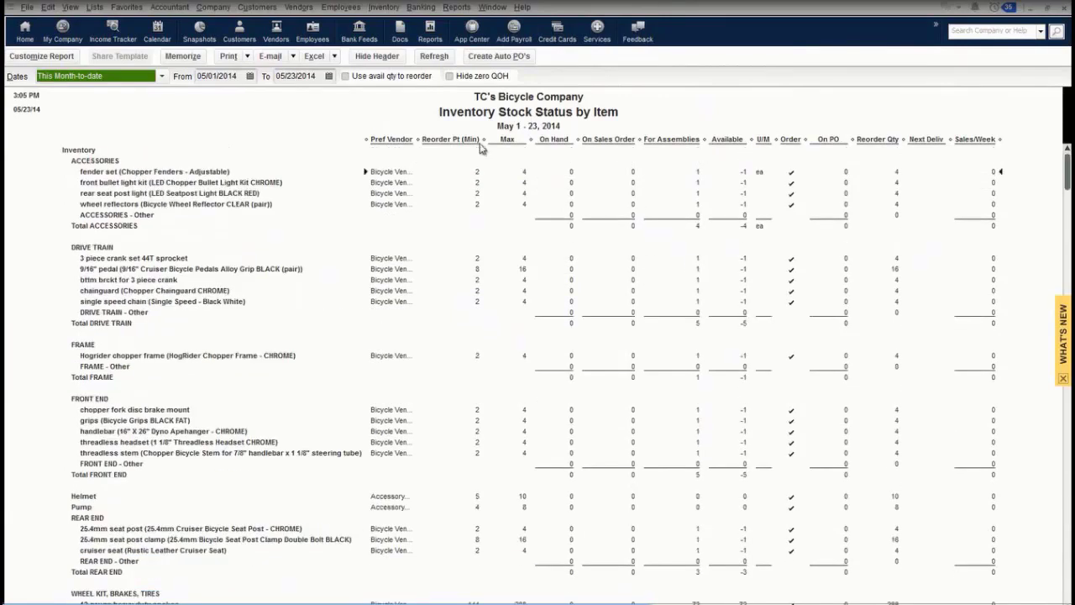
Base the reorder quantities on available quantity and create automatic purchase orders dated 05/23/2014 for all listed items
click(346, 76)
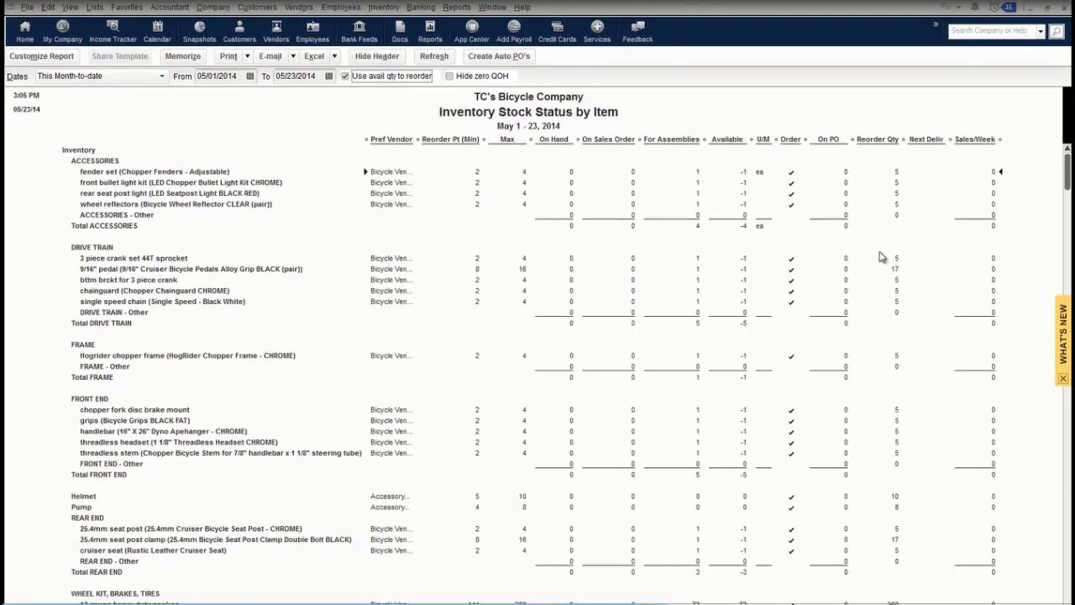
click(512, 58)
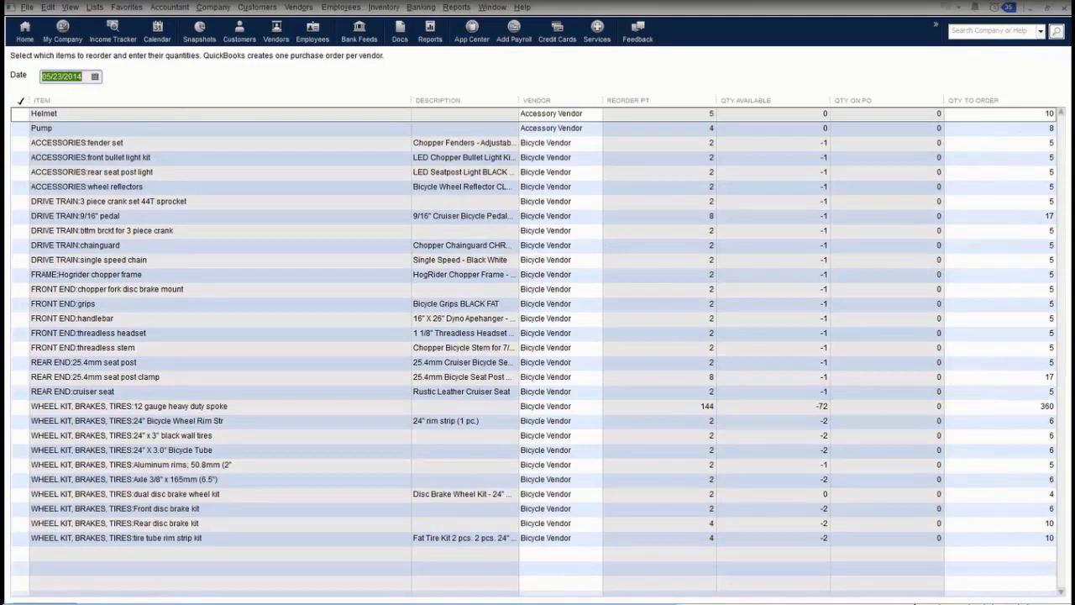
click(42, 601)
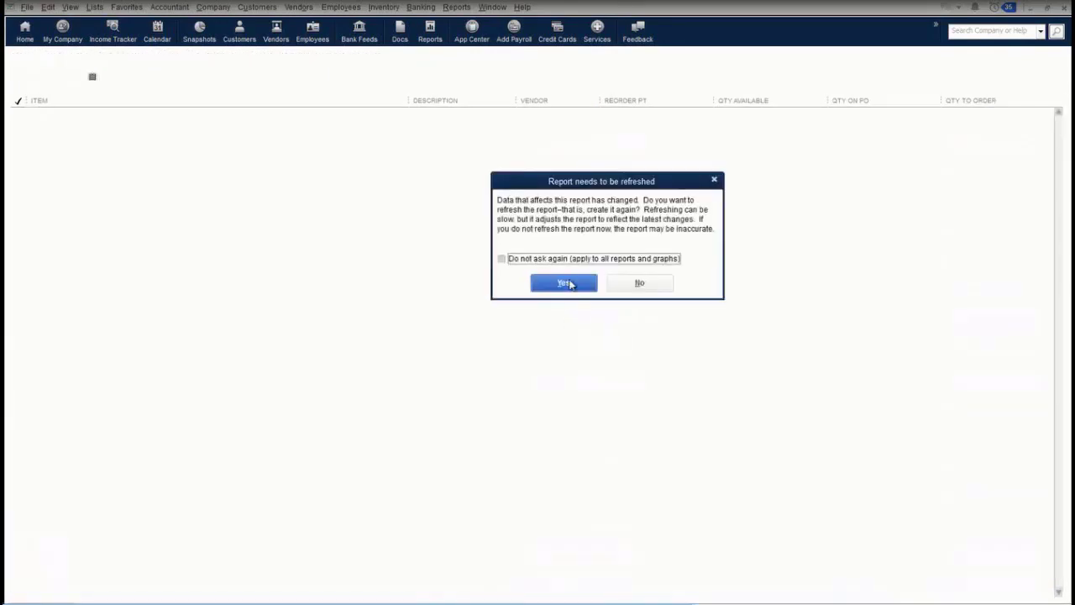
Refresh the stock status report, review the quantities on purchase order and next delivery dates, and close the report
click(569, 284)
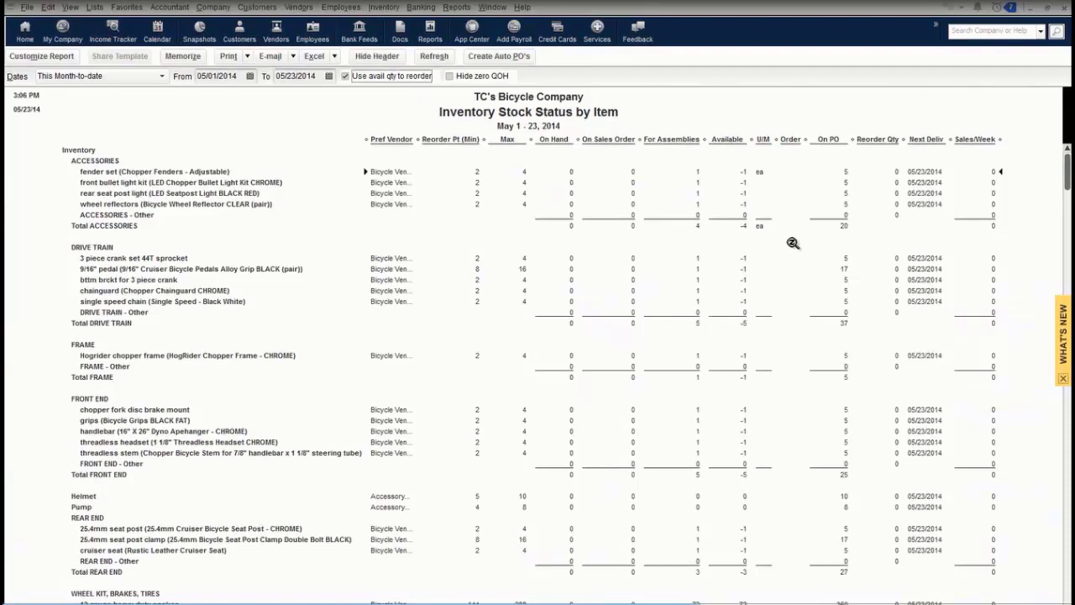
scroll(791, 246, down, 4)
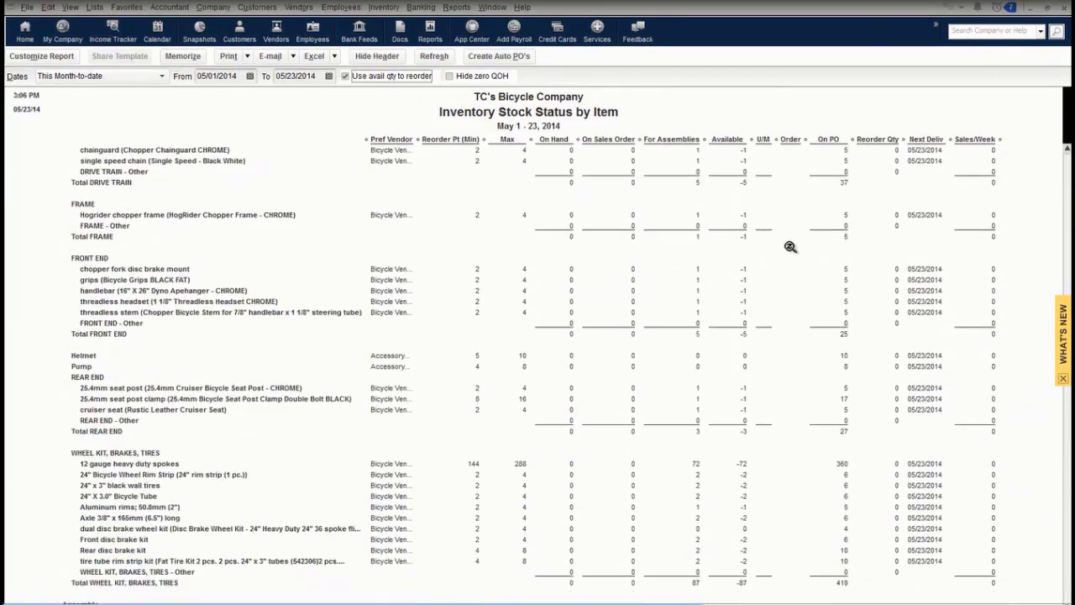
click(1065, 8)
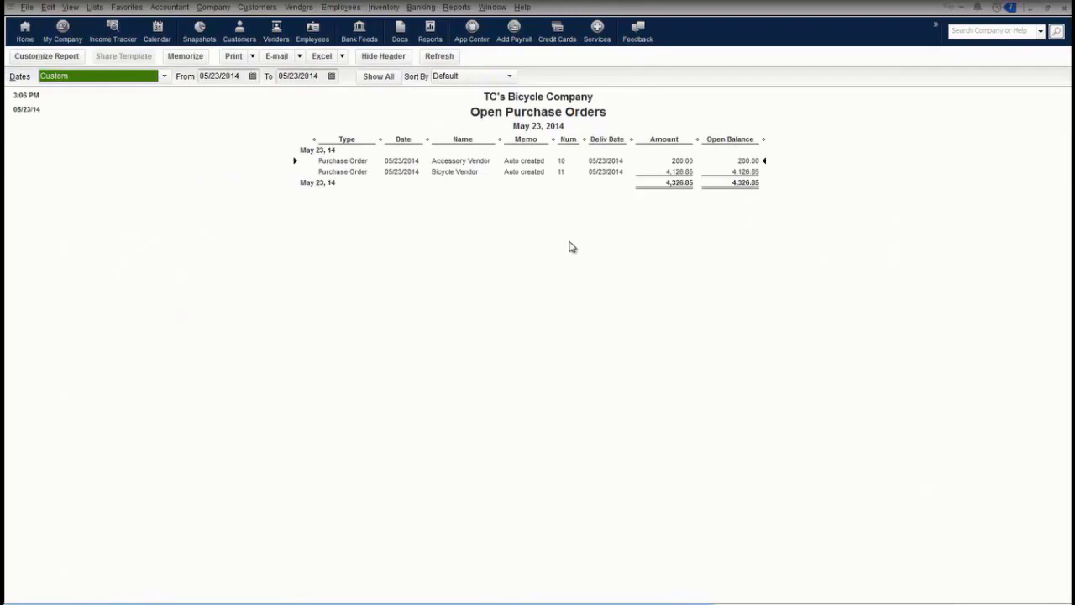
View the Bicycle Vendor purchase order from the Open Purchase Orders report, then save and close it
double_click(471, 172)
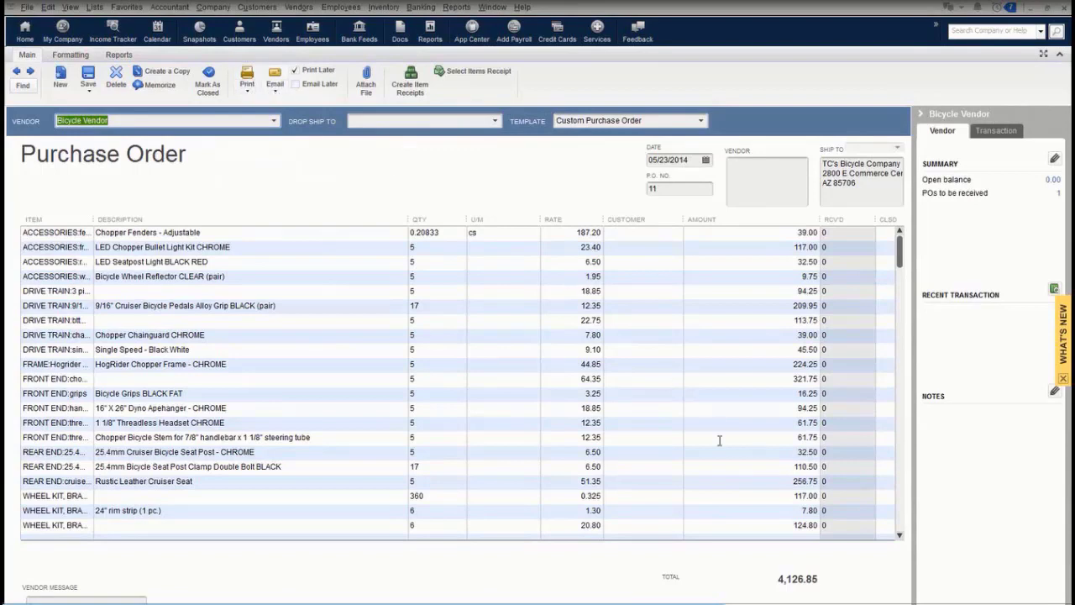
key(alt+a)
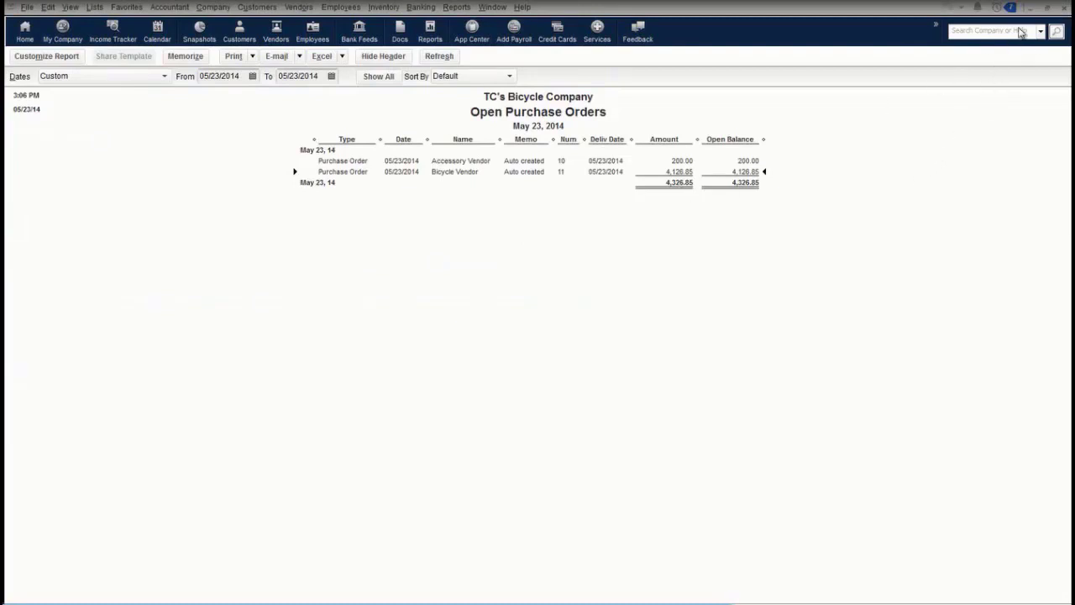
Close the open report and start a received-inventory bill for Bicycle Vendor against its open 05/23/2014 purchase order
click(1066, 11)
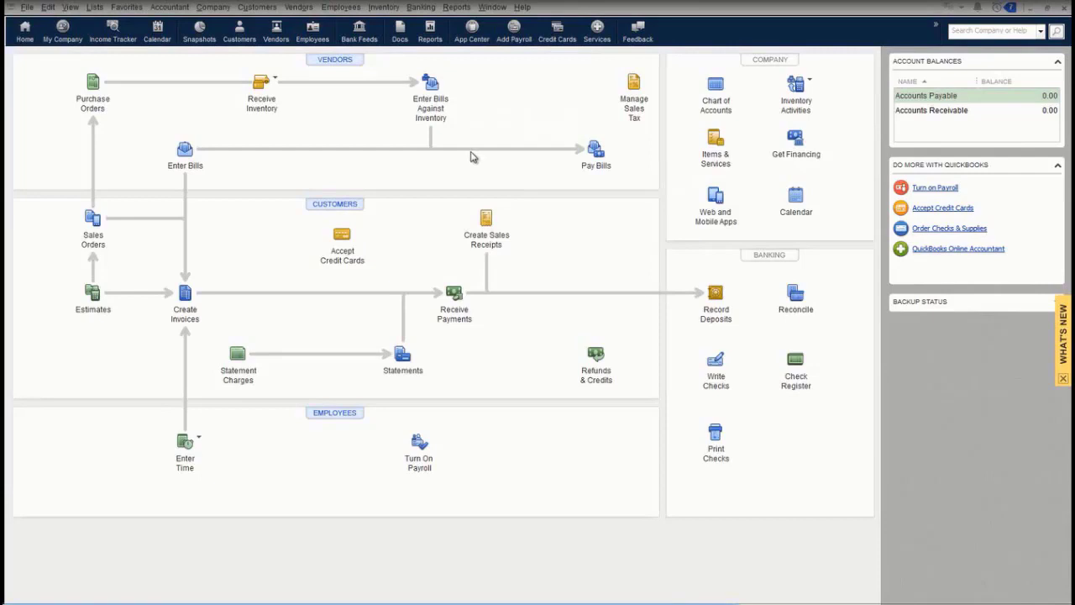
click(270, 84)
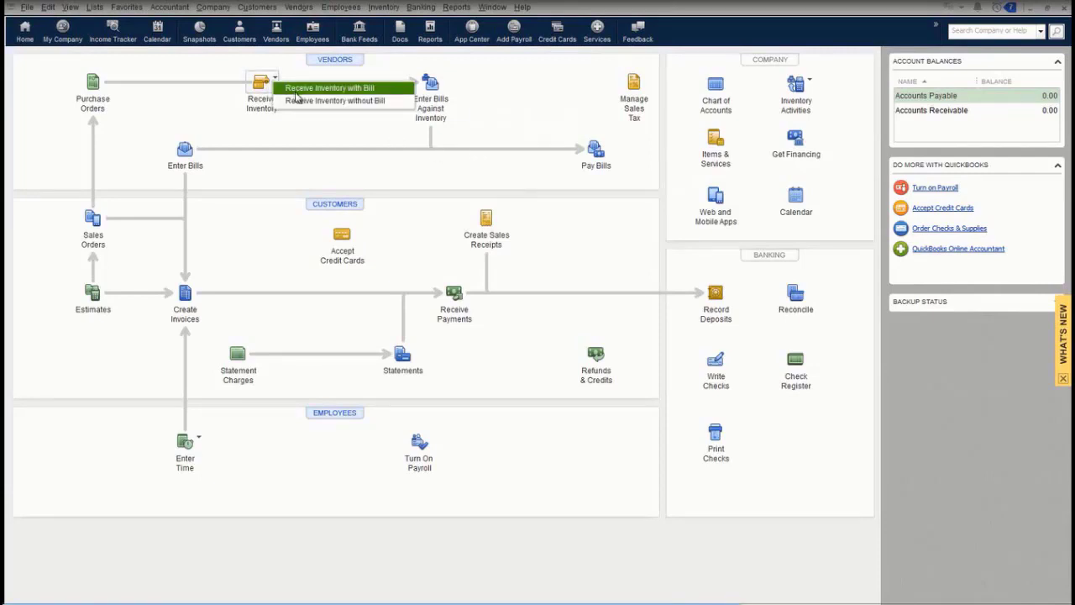
click(295, 91)
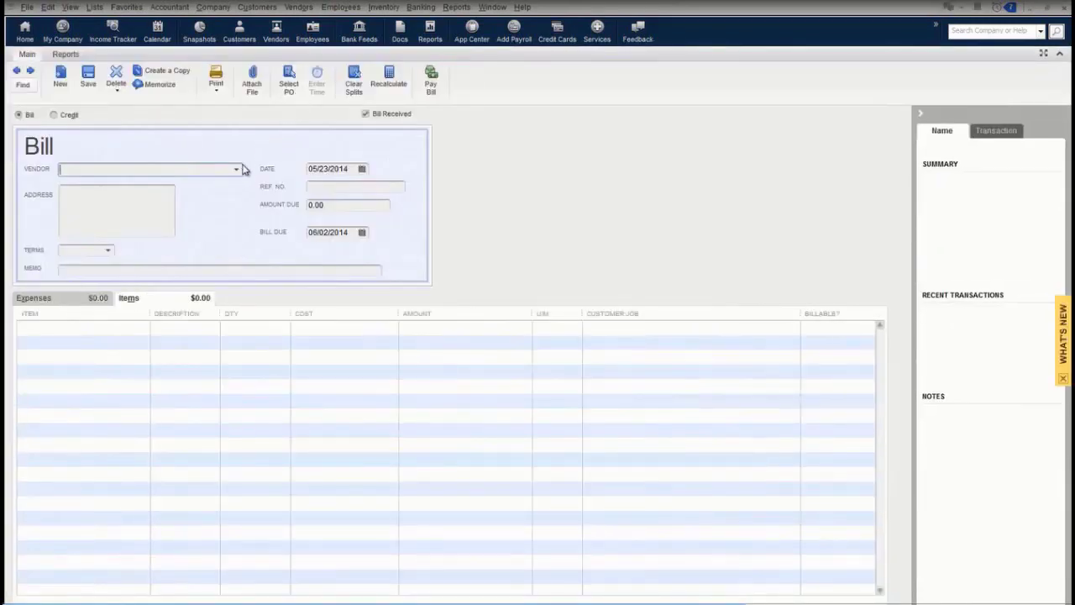
click(237, 170)
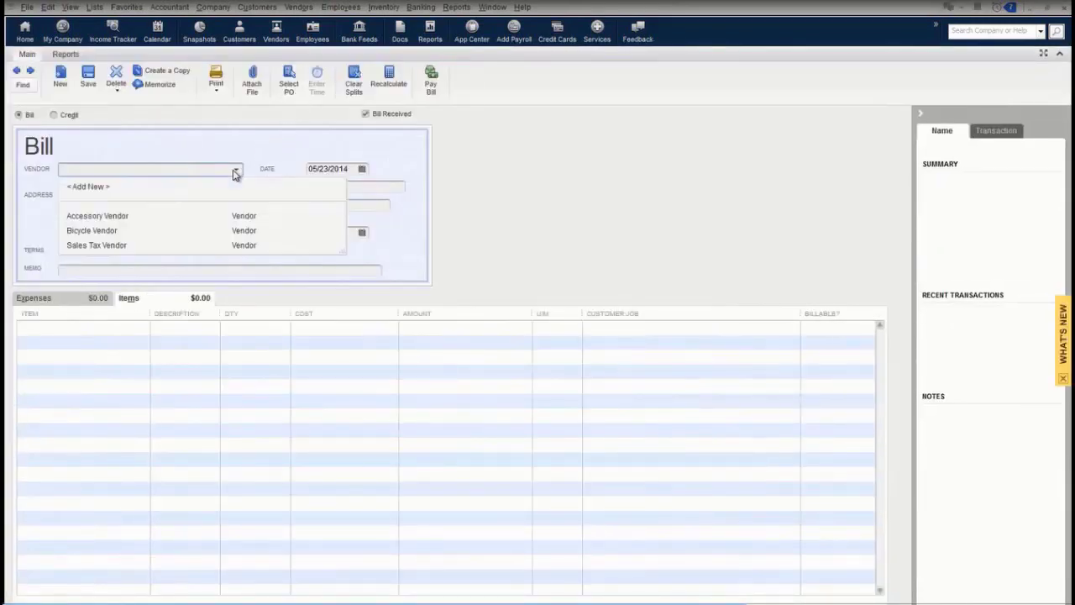
click(158, 233)
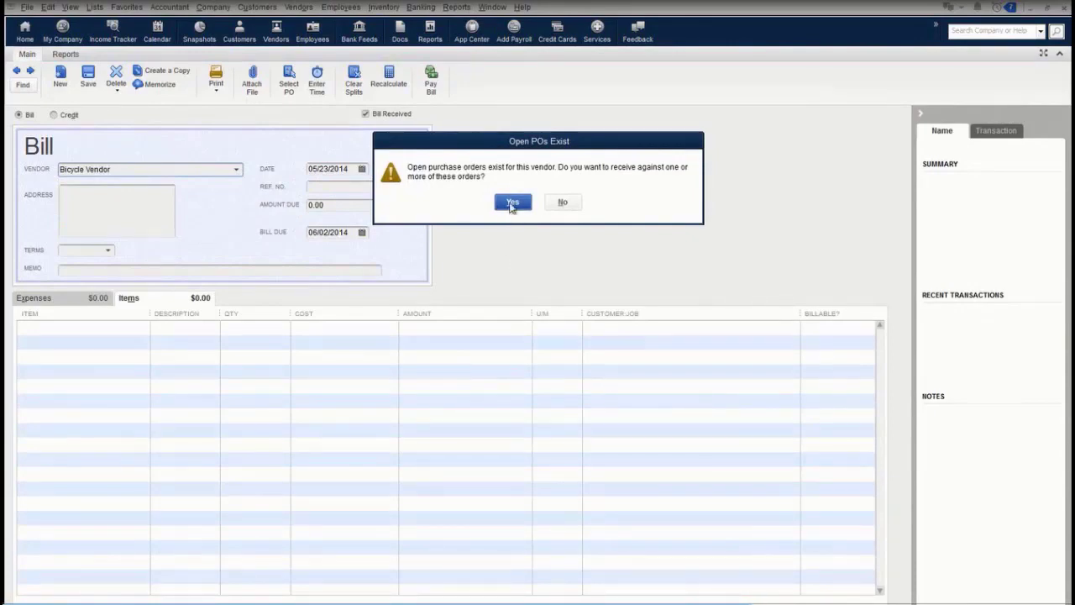
click(511, 203)
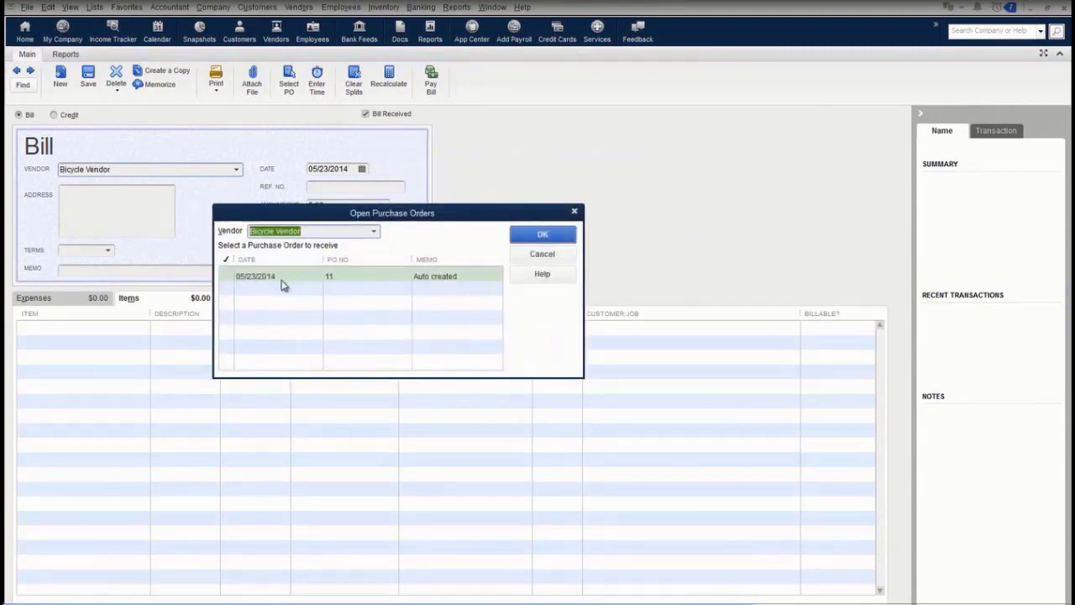
click(233, 279)
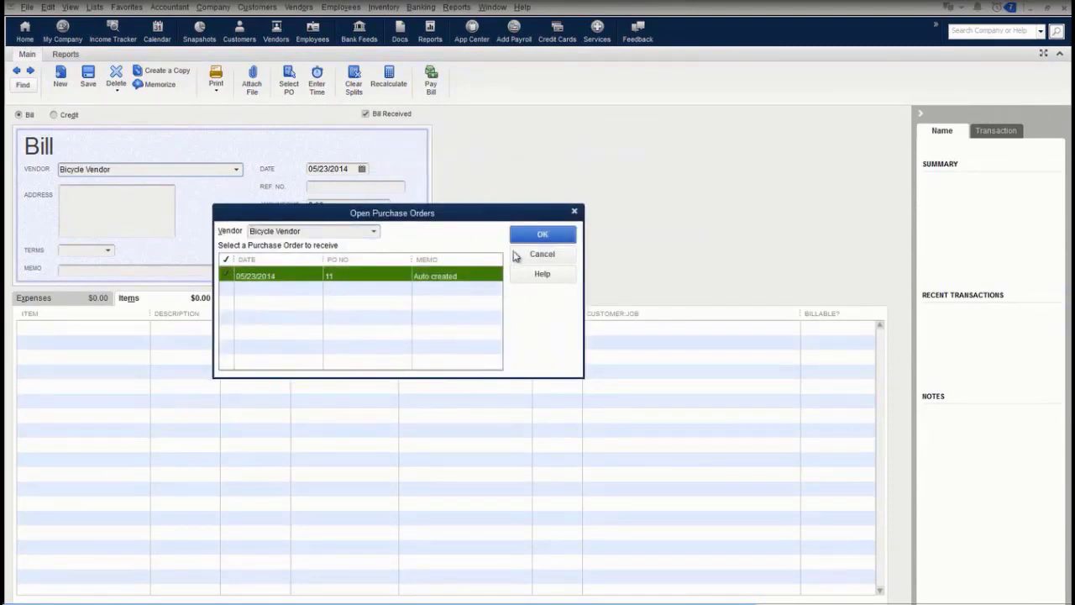
click(542, 235)
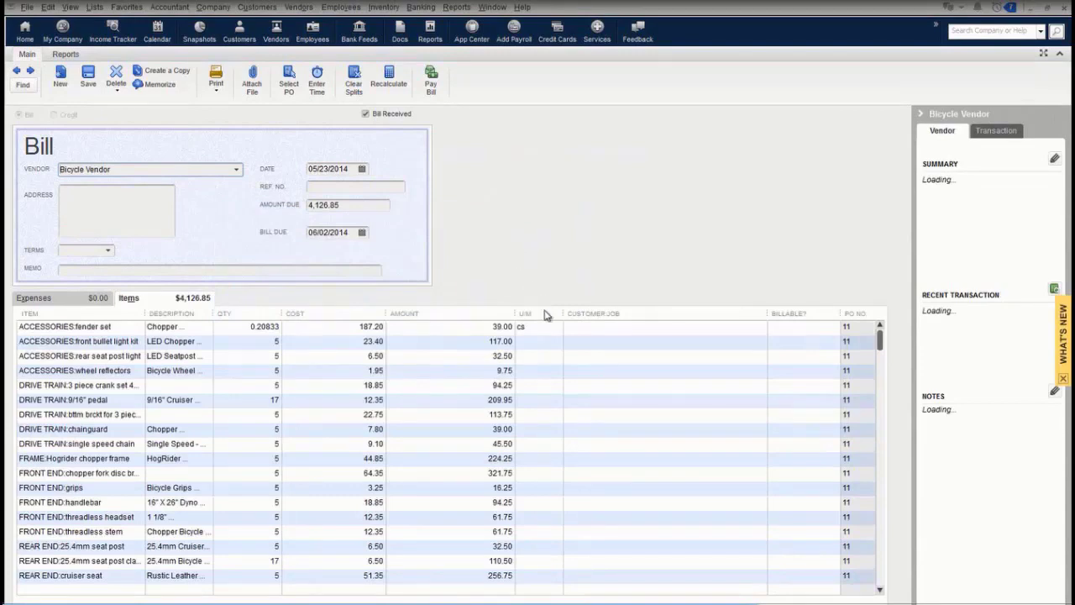
Set the received quantity of the "12 g..." item under WHEEL KIT, BRAKES, TIRES to 240, then save and close the bill
scroll(578, 368, down, 4)
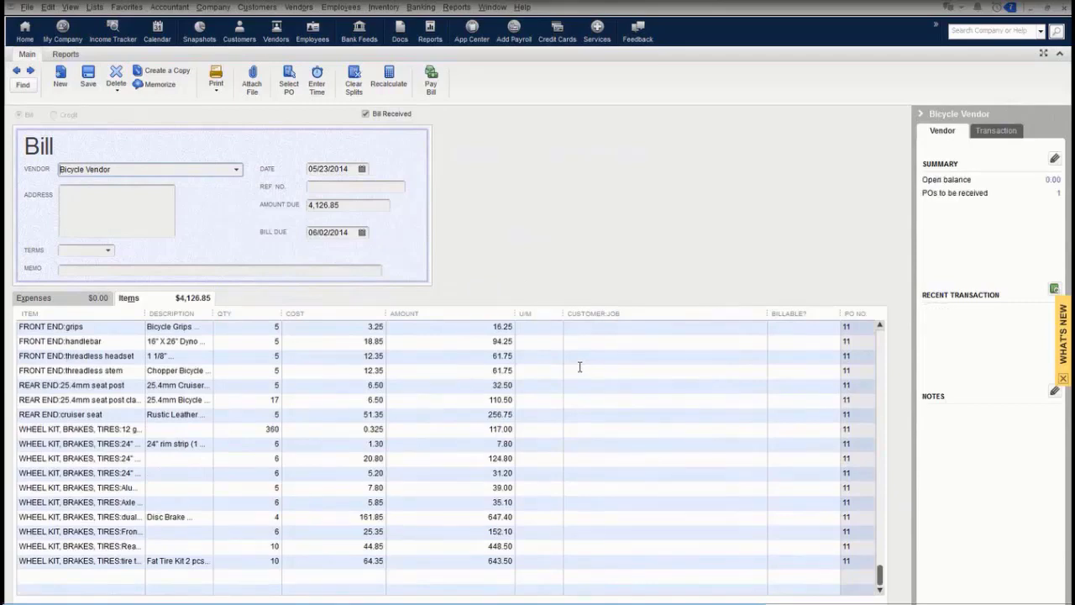
click(255, 429)
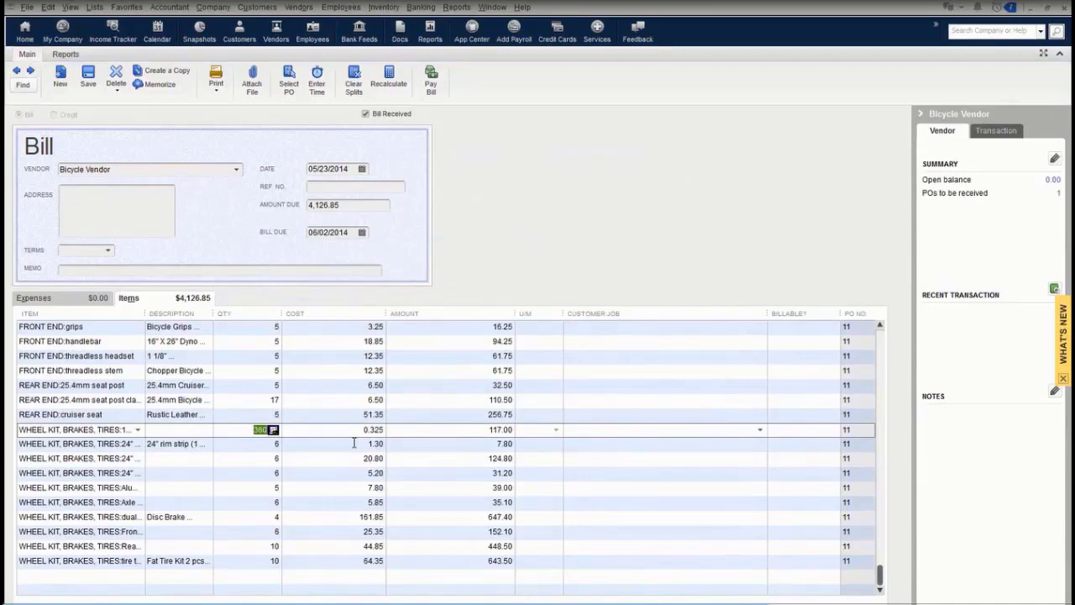
text(240)
key(Tab)
key(alt+a)
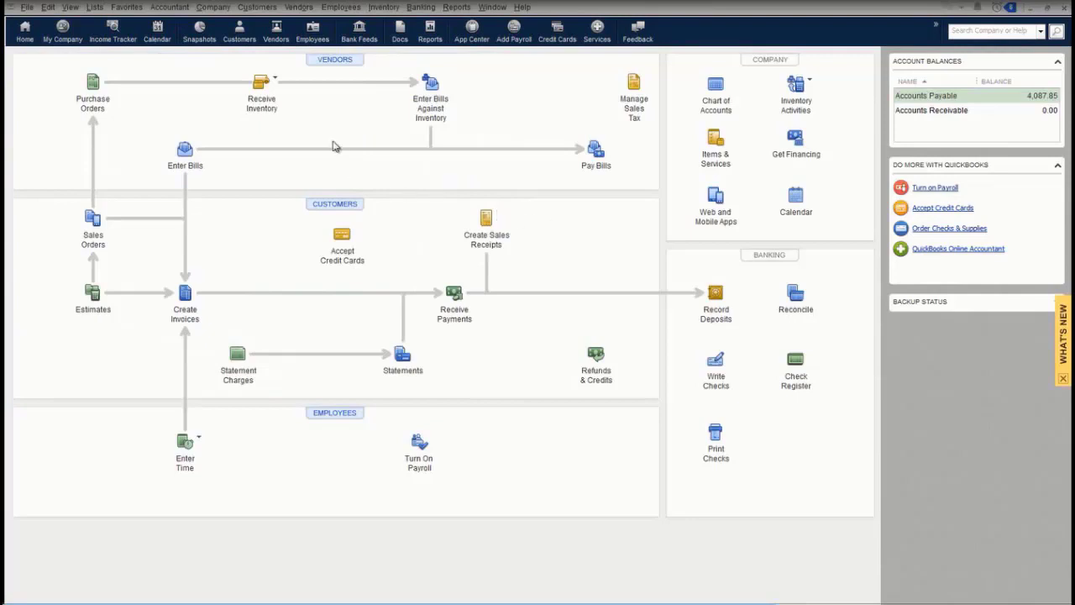
Receive the remaining items on Bicycle Vendor's open purchase order with a second bill, and save and close it
click(273, 82)
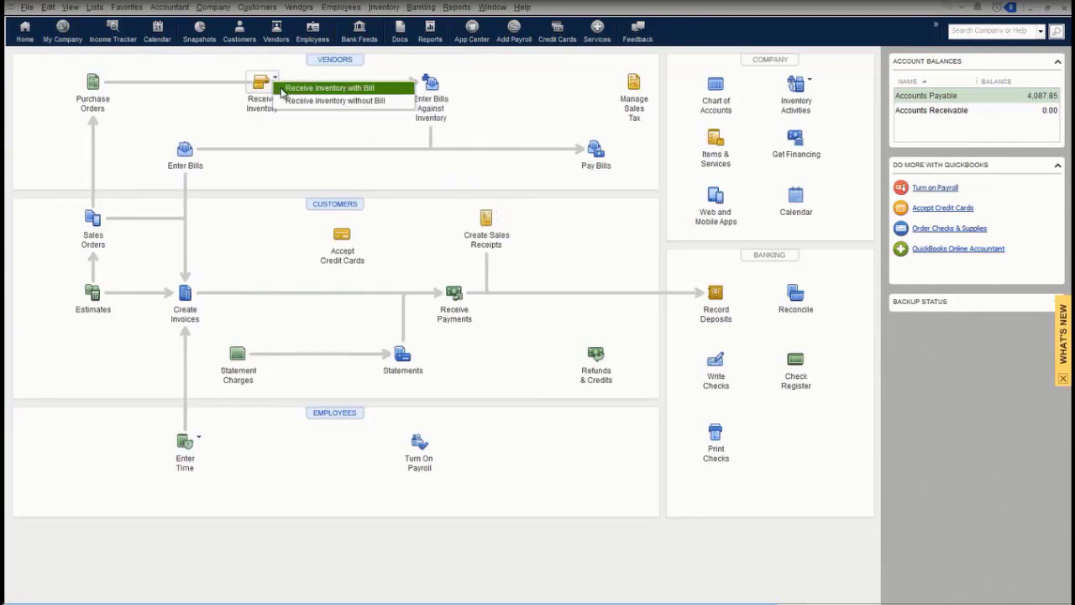
click(290, 89)
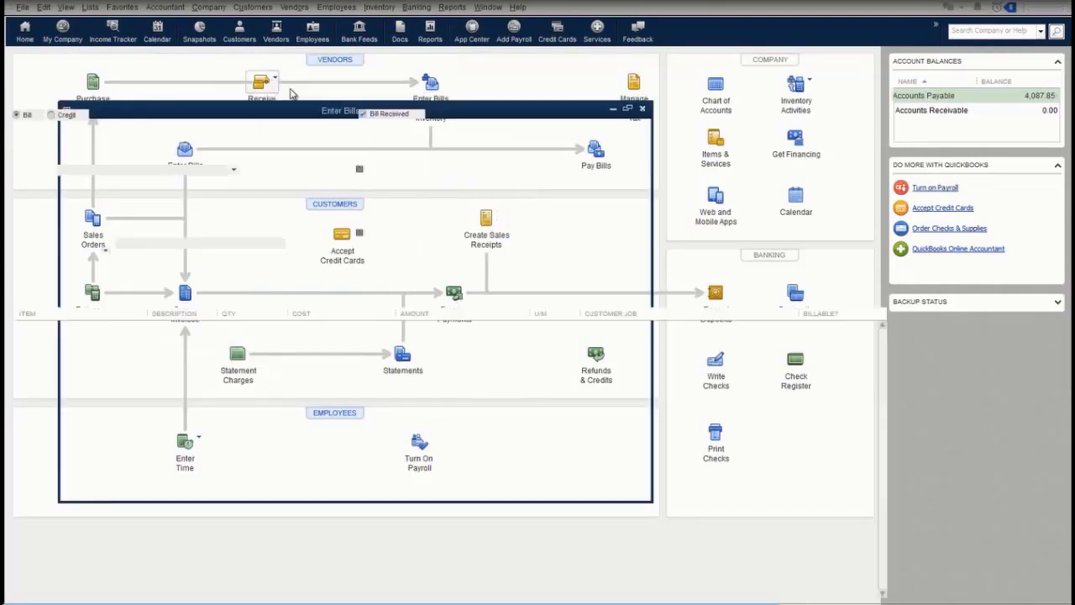
click(236, 170)
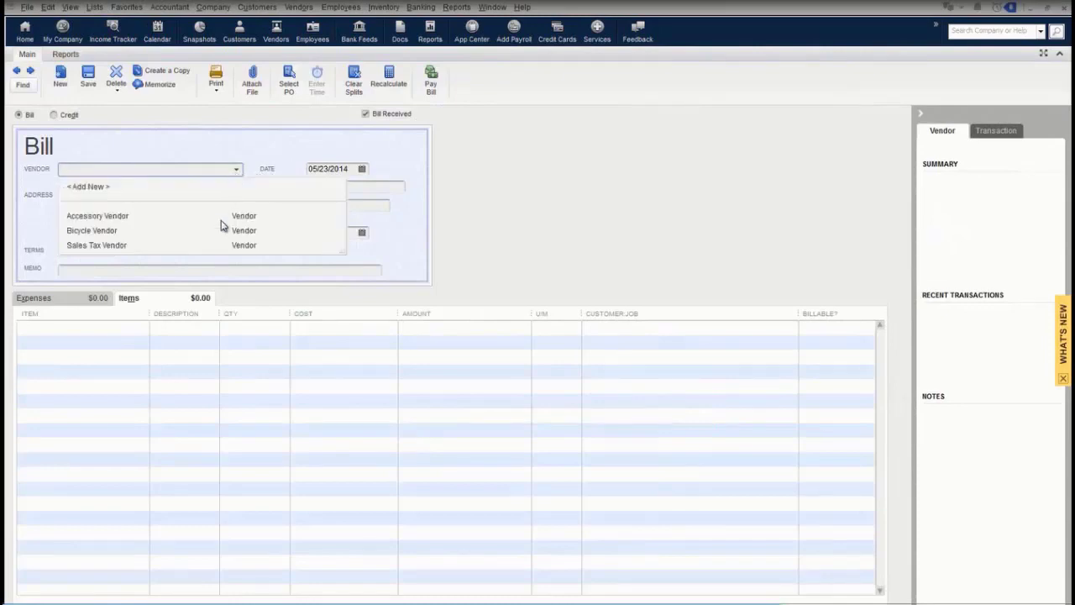
click(76, 231)
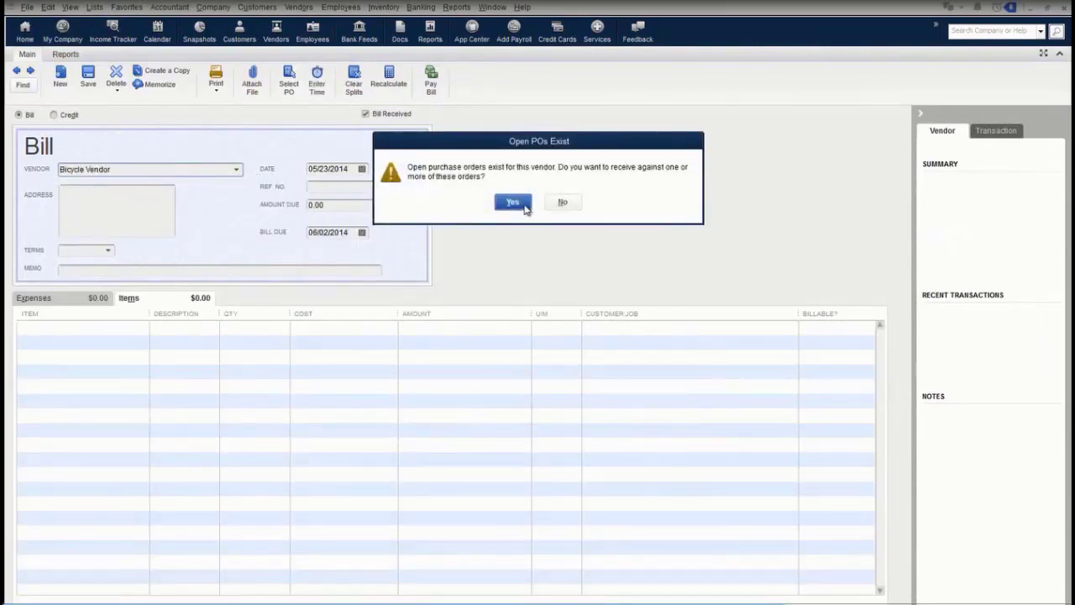
click(513, 203)
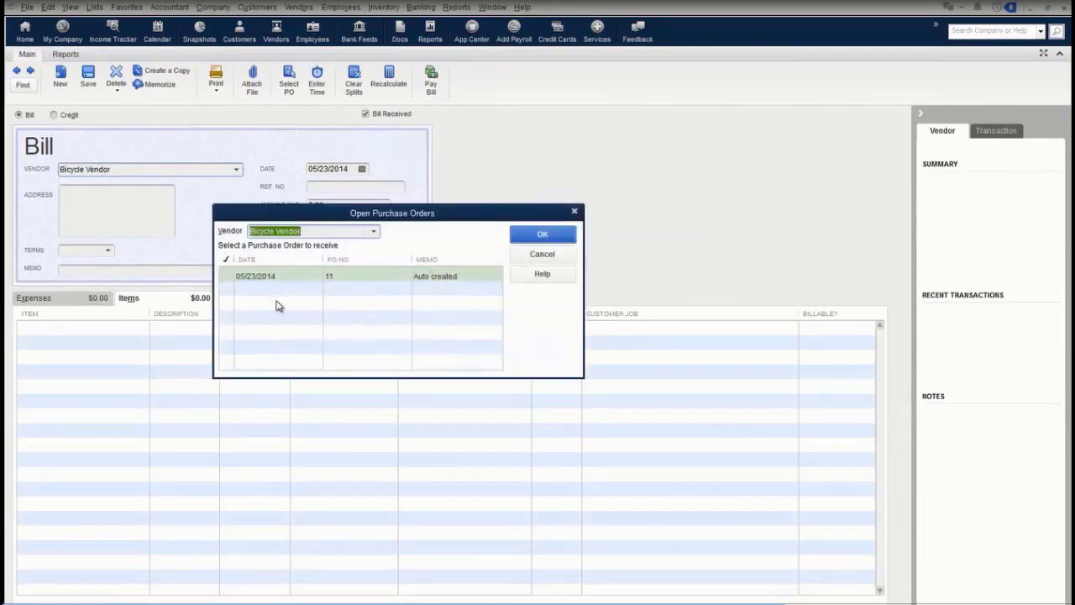
click(229, 277)
click(549, 240)
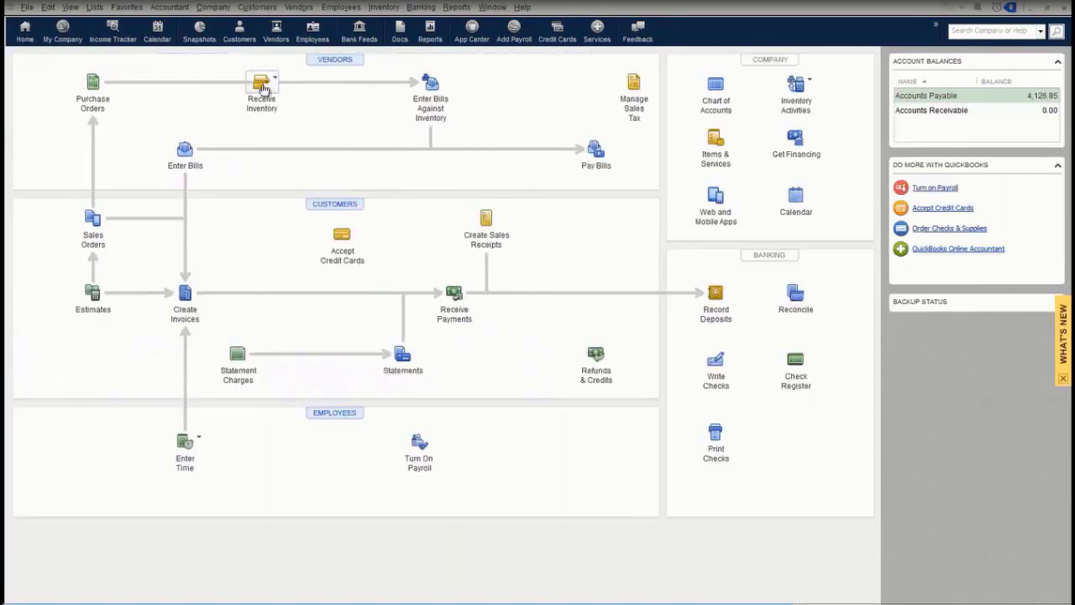
Receive inventory with a bill from Accessory Vendor against its open 05/23/2014 purchase order, and save and close the bill
click(263, 89)
click(290, 87)
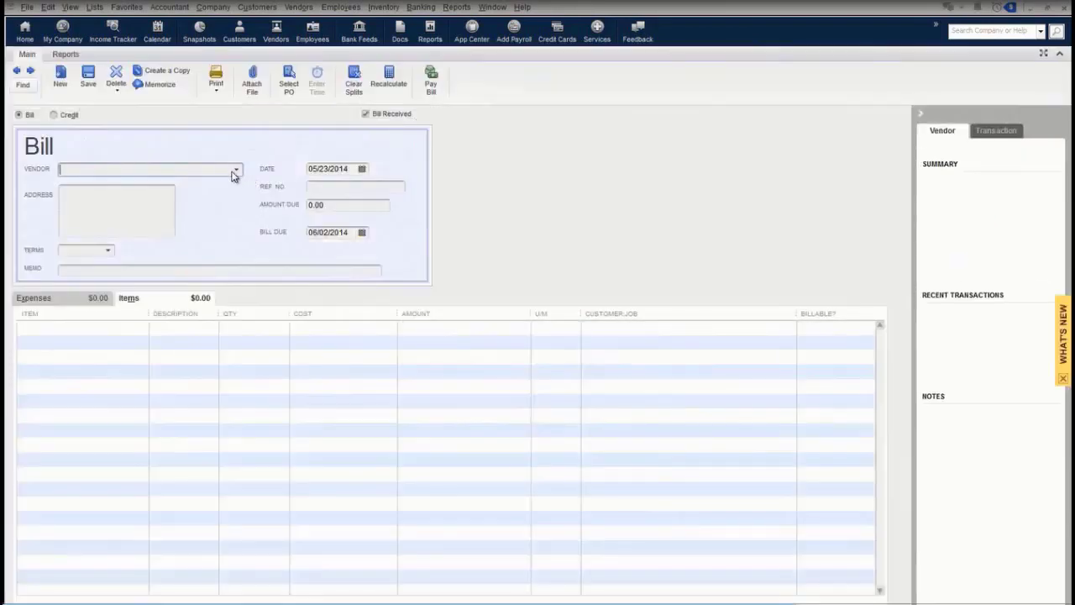
click(236, 171)
click(150, 212)
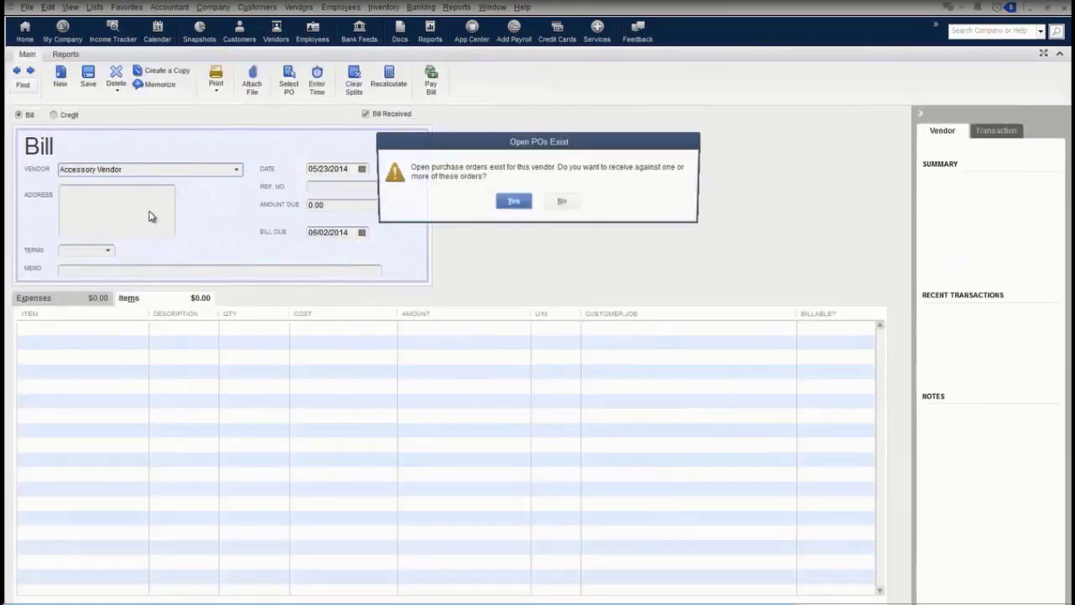
click(512, 202)
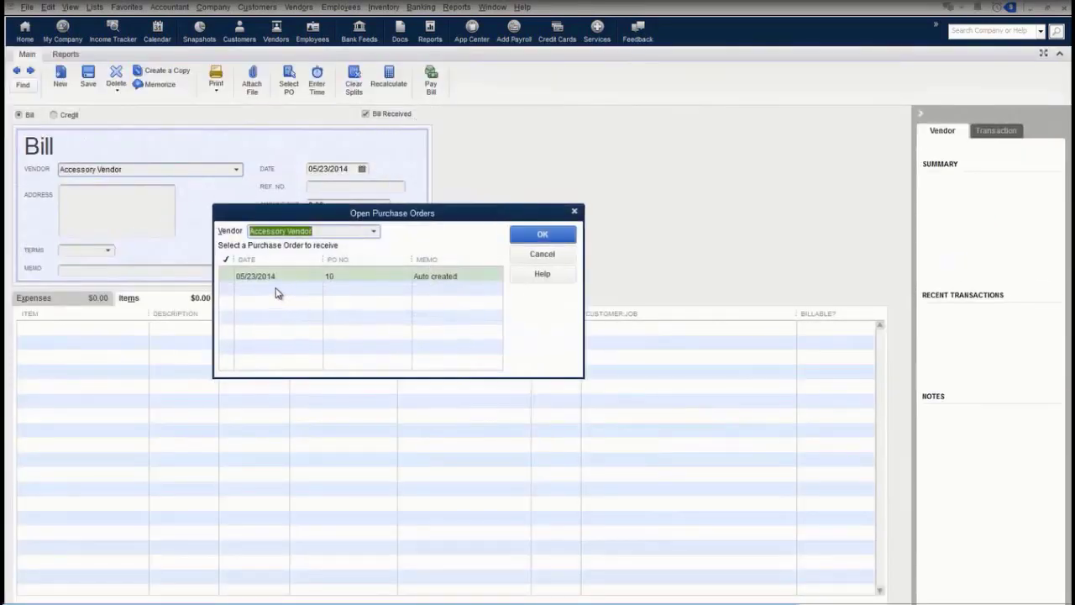
click(225, 276)
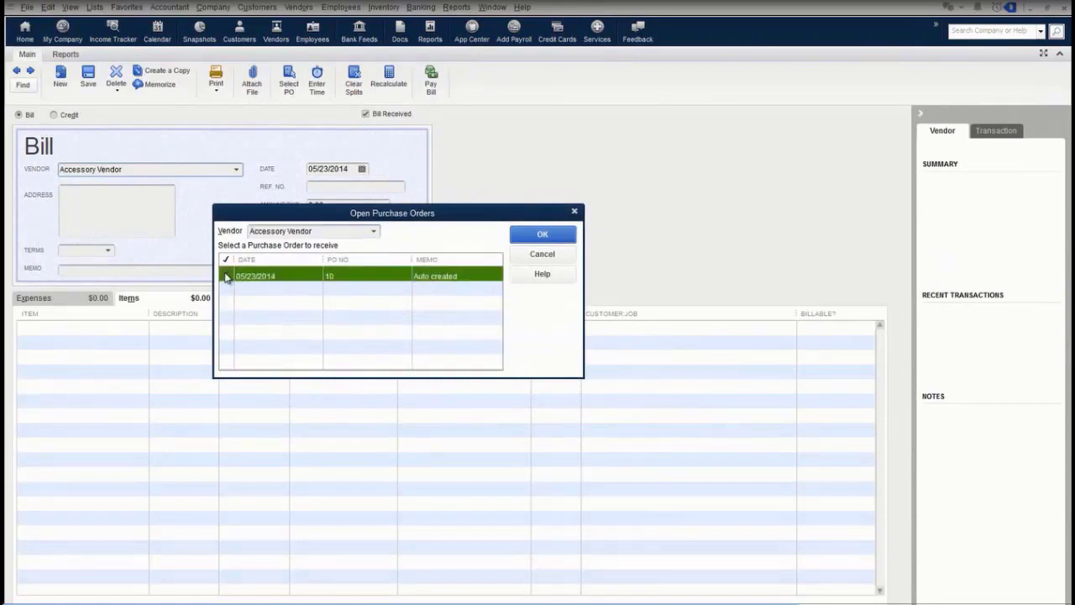
click(556, 235)
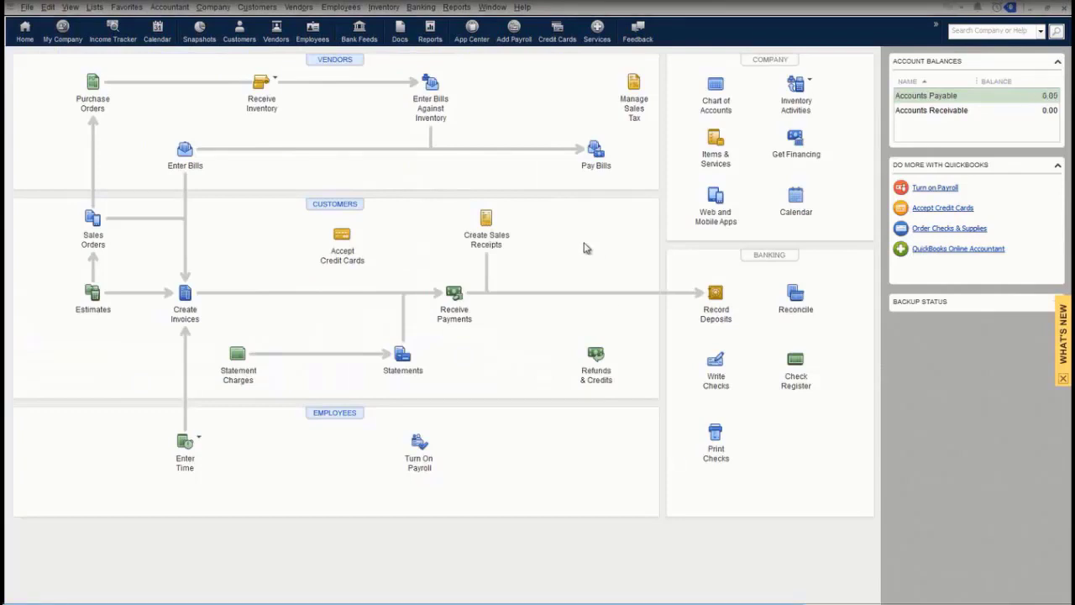
Start a Bicycle Vendor received-inventory bill from its open purchase order with the "I am scanning items" option enabled
click(273, 86)
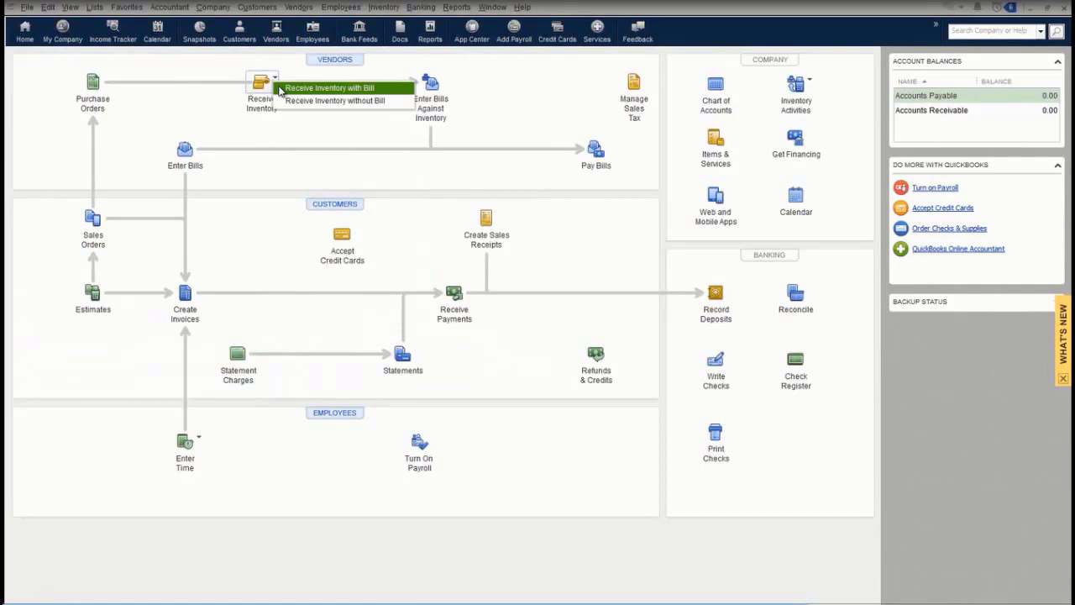
click(282, 88)
click(236, 170)
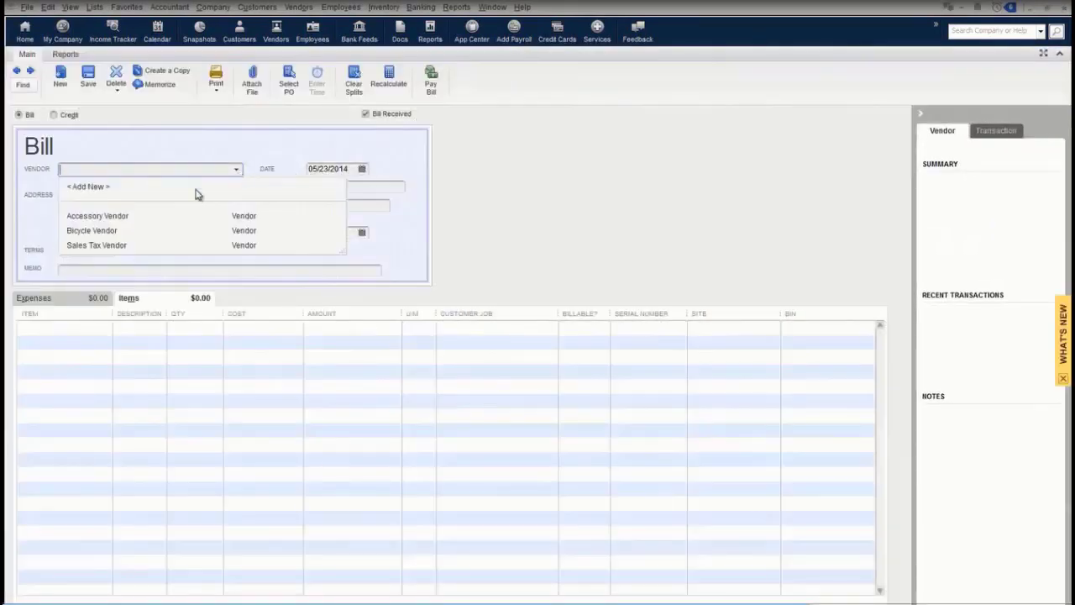
click(120, 232)
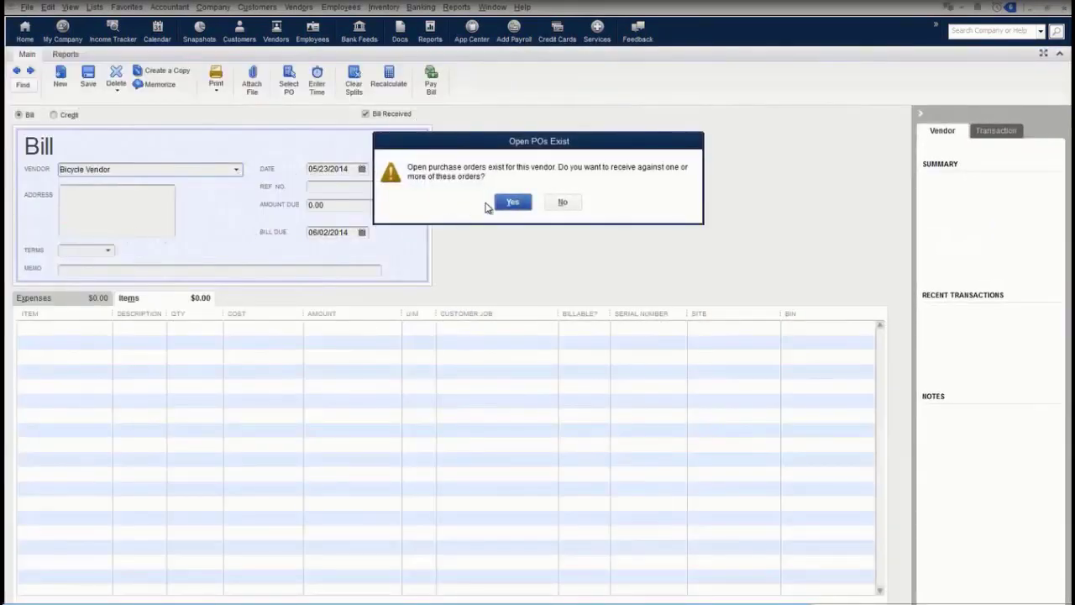
click(511, 203)
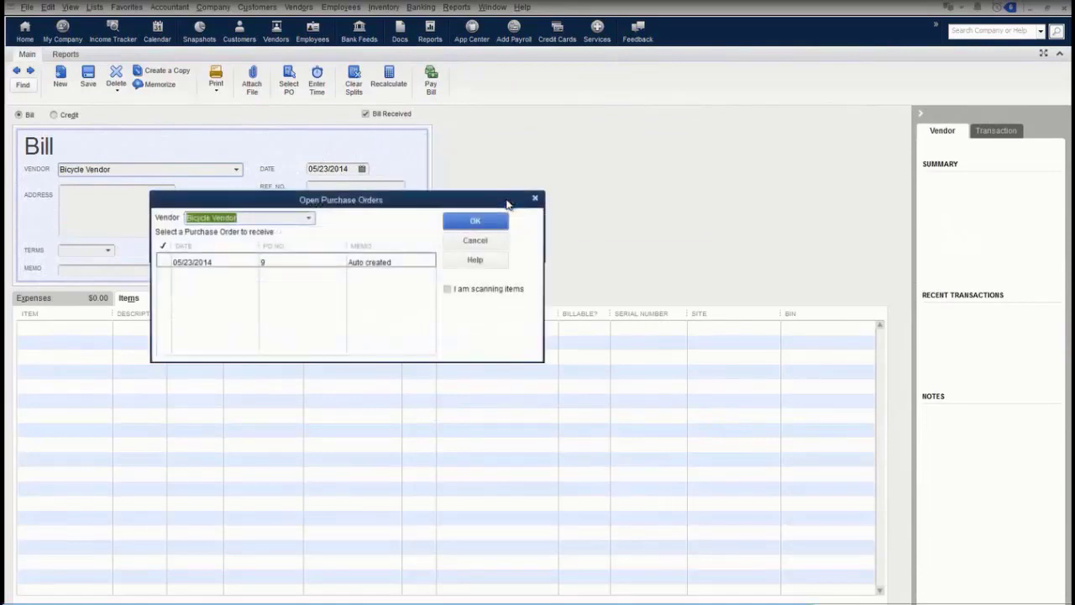
click(450, 291)
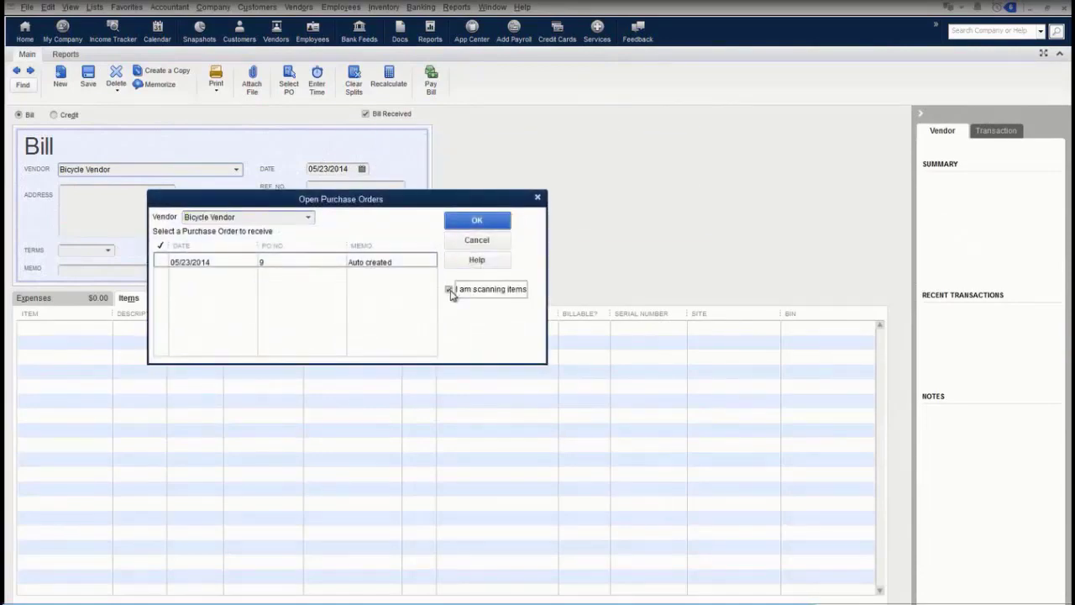
click(165, 264)
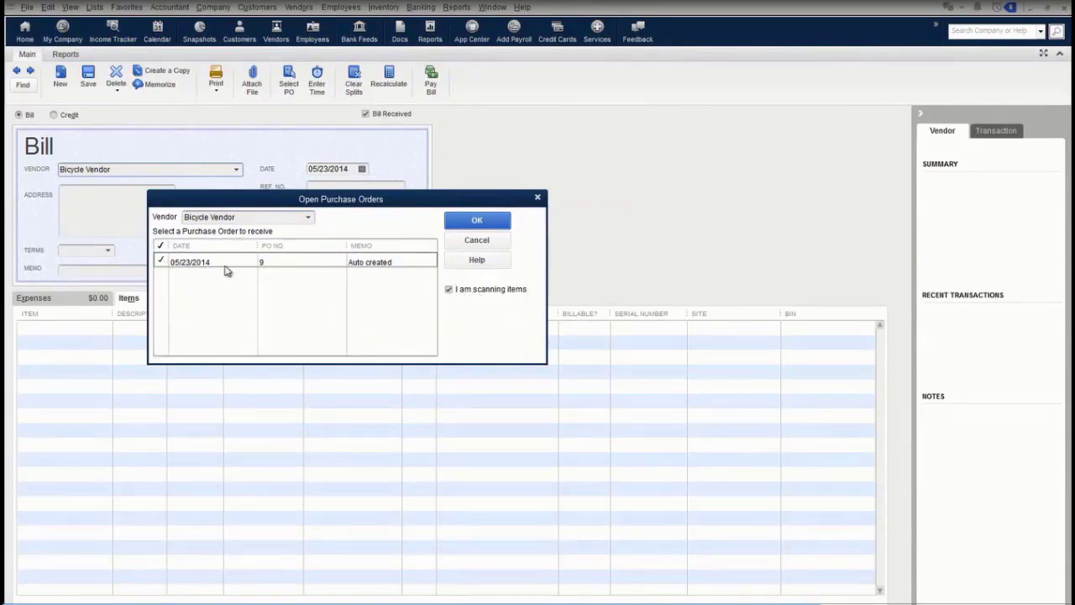
click(476, 221)
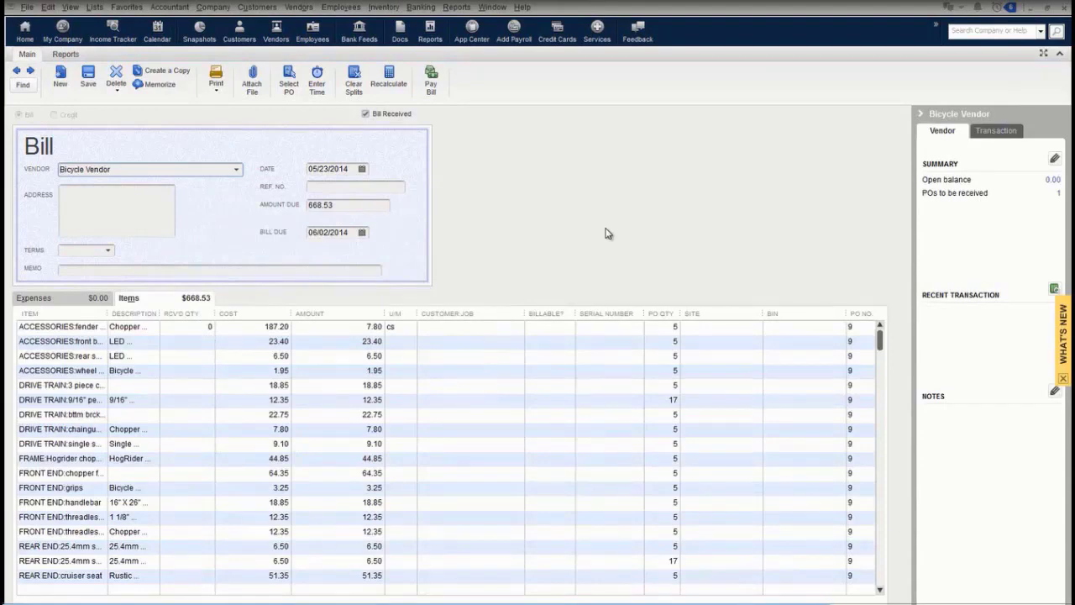
Select the fender set's received quantity, save the scanned-items bill, and close the bill window
click(181, 331)
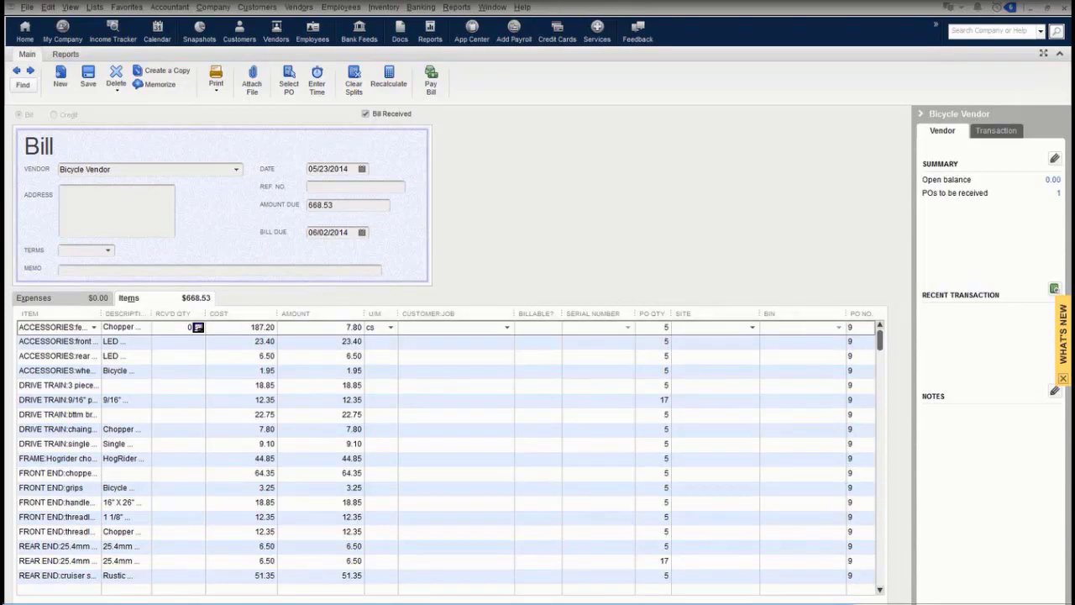
key(alt+s)
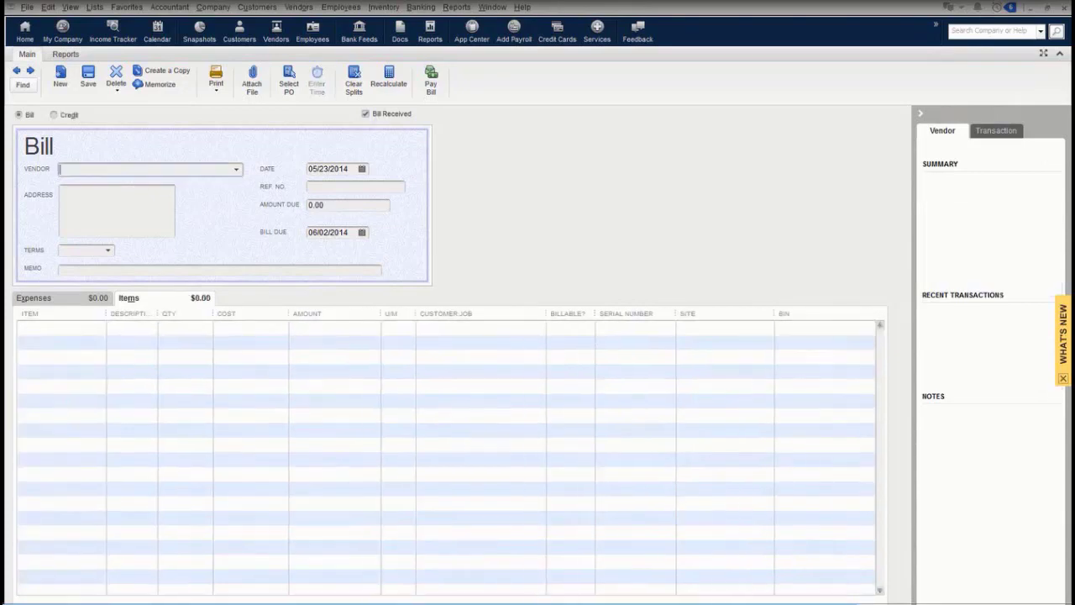
click(1065, 8)
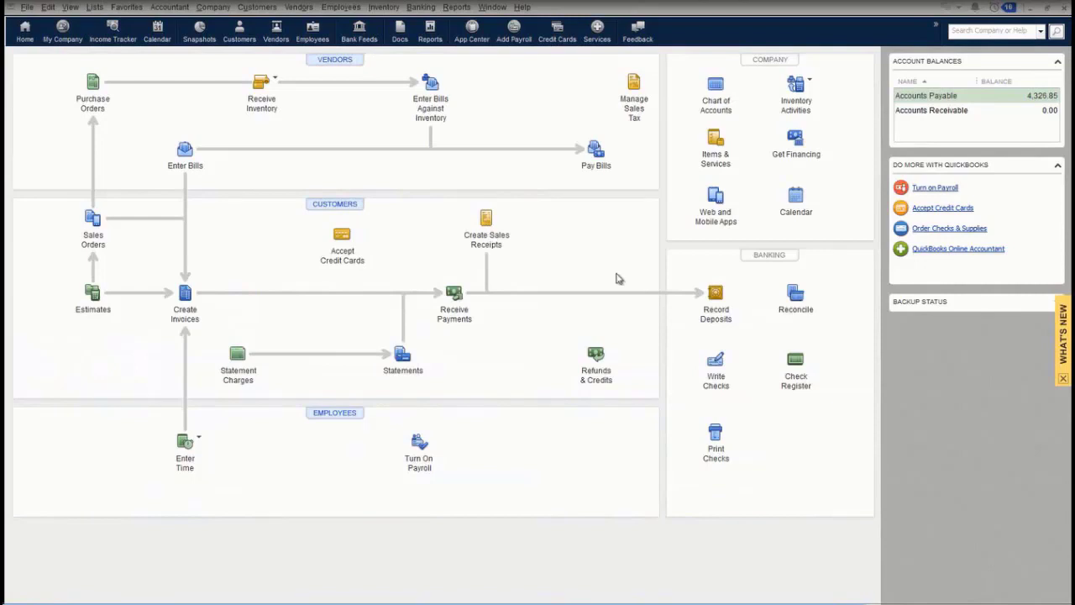
Open the Pending Builds inventory report to examine the assemblies awaiting completion
click(454, 7)
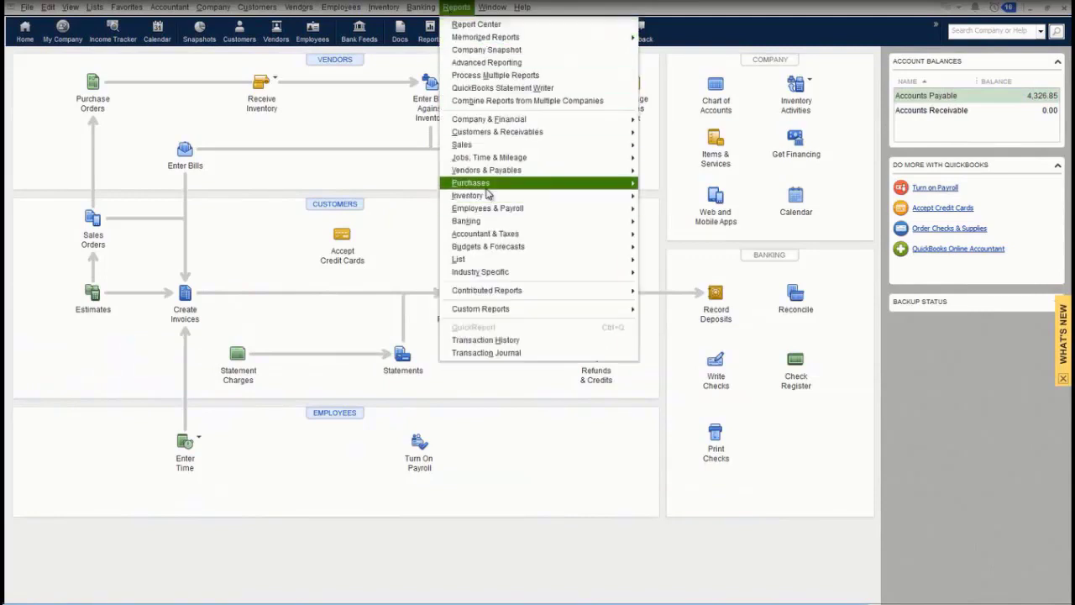
mouse_move(490, 197)
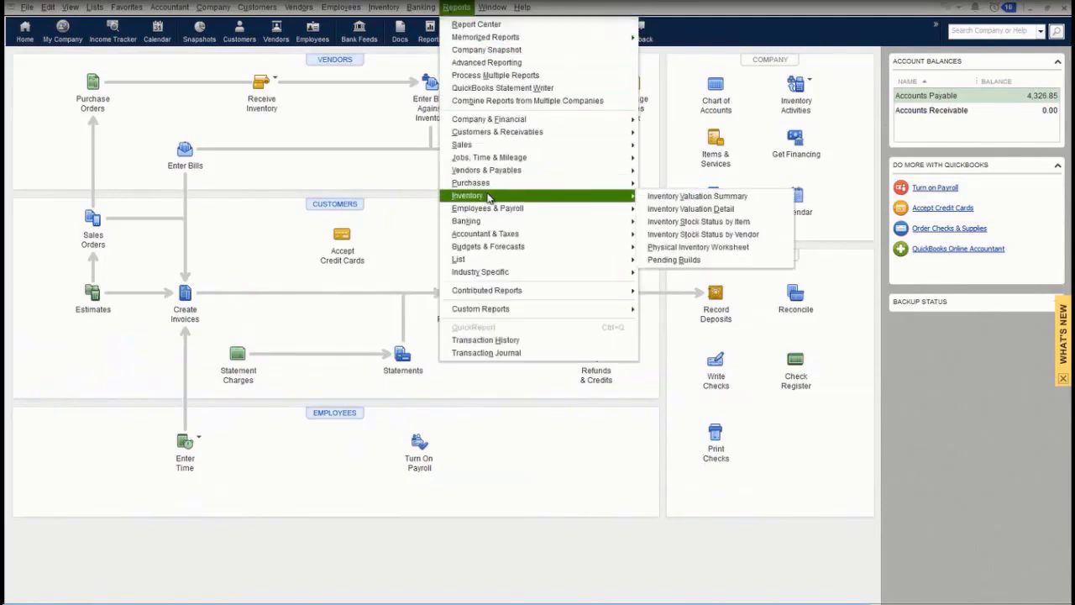
click(706, 260)
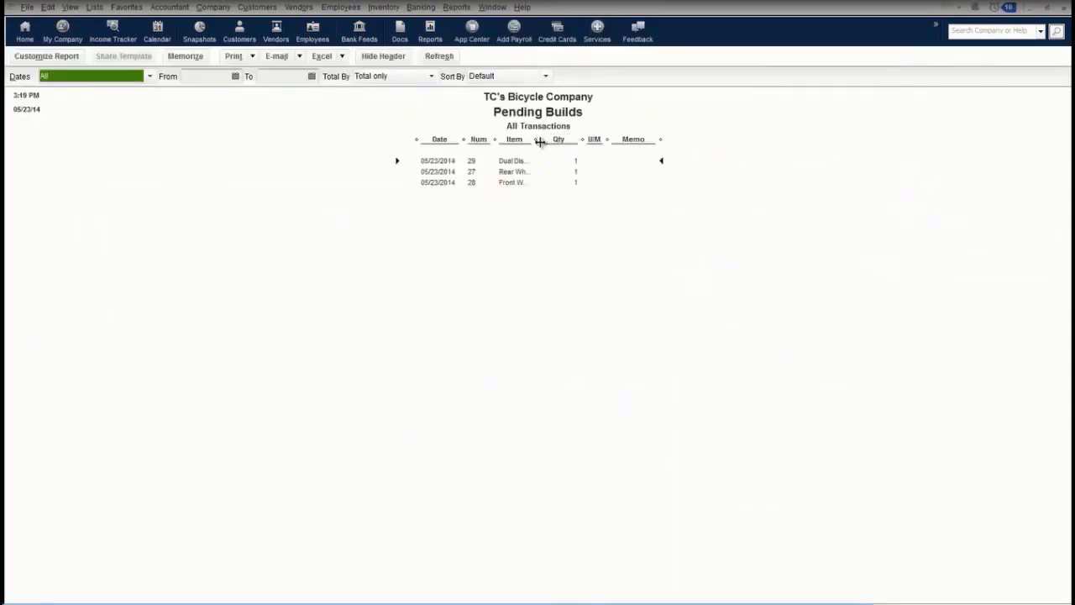
Open the Dual Disc Brake Chopper Bicycle pending build and examine the item choices and needed quantity of its threadless headset component
drag(537, 140, 608, 153)
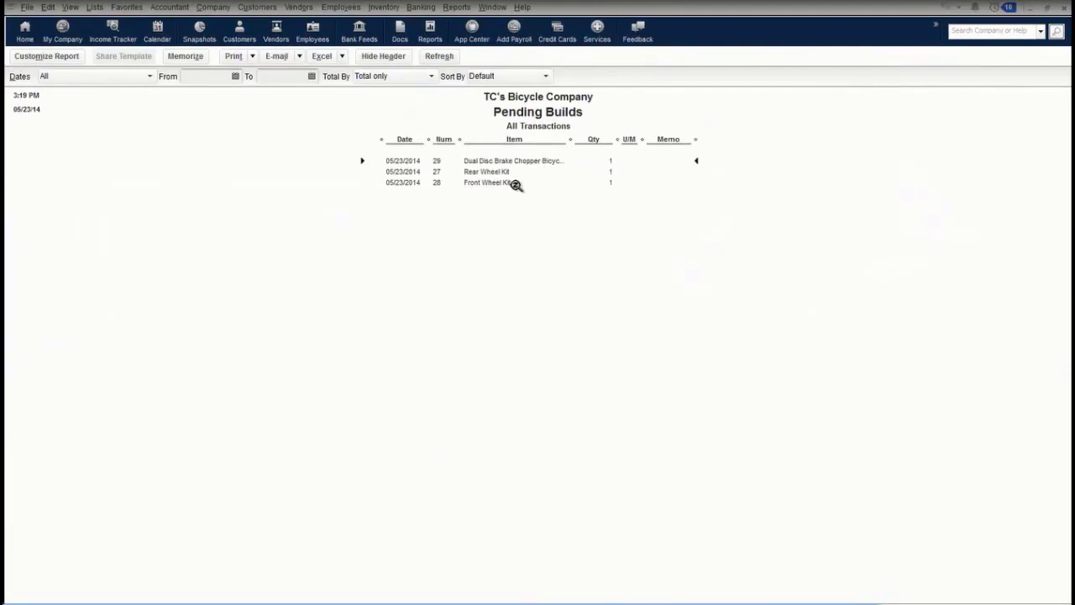
double_click(514, 160)
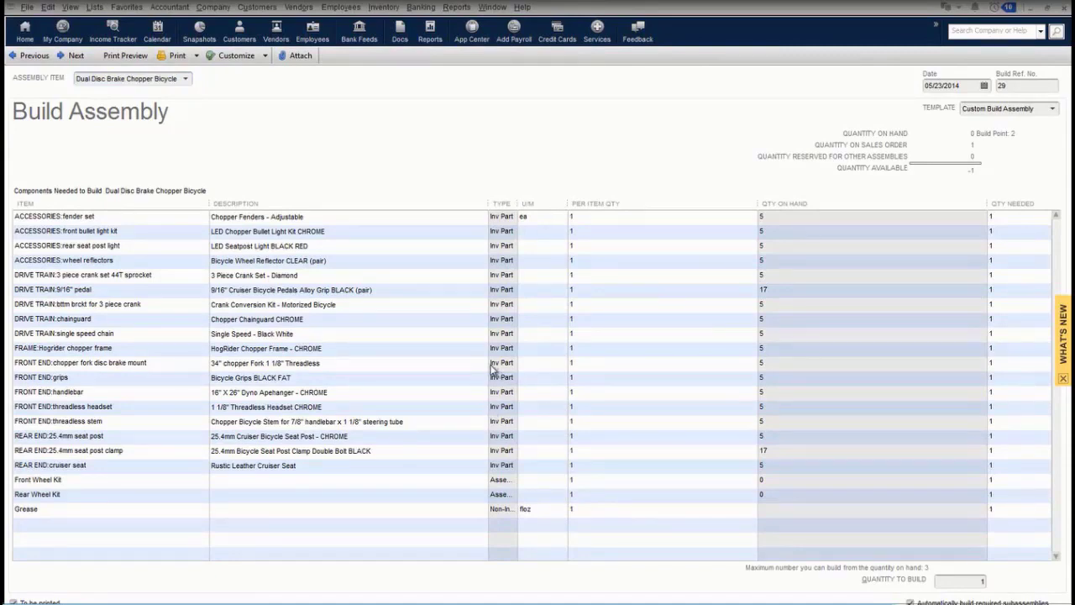
click(172, 407)
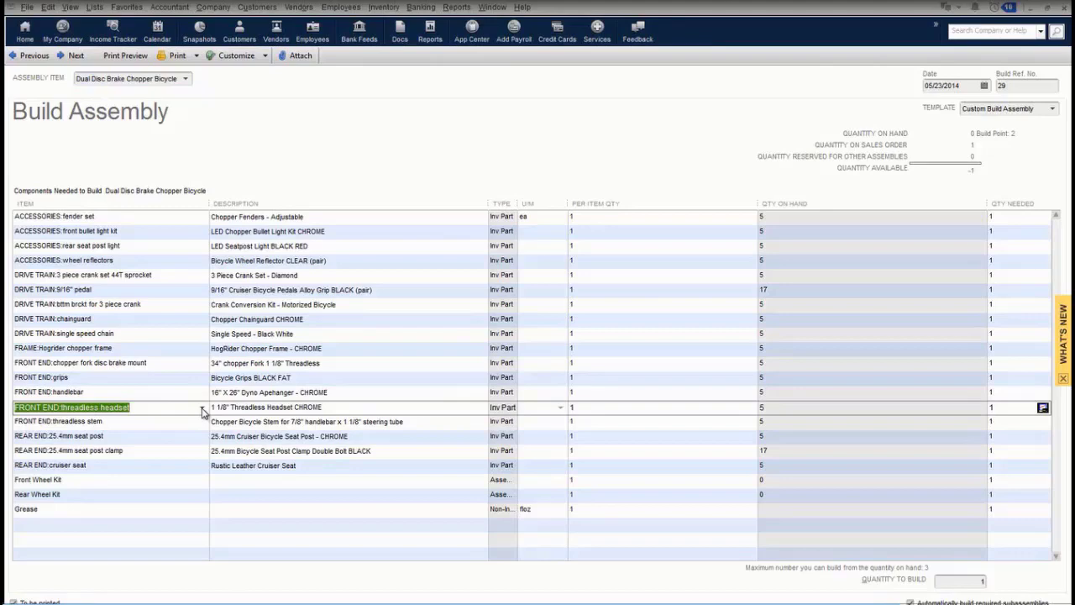
click(202, 410)
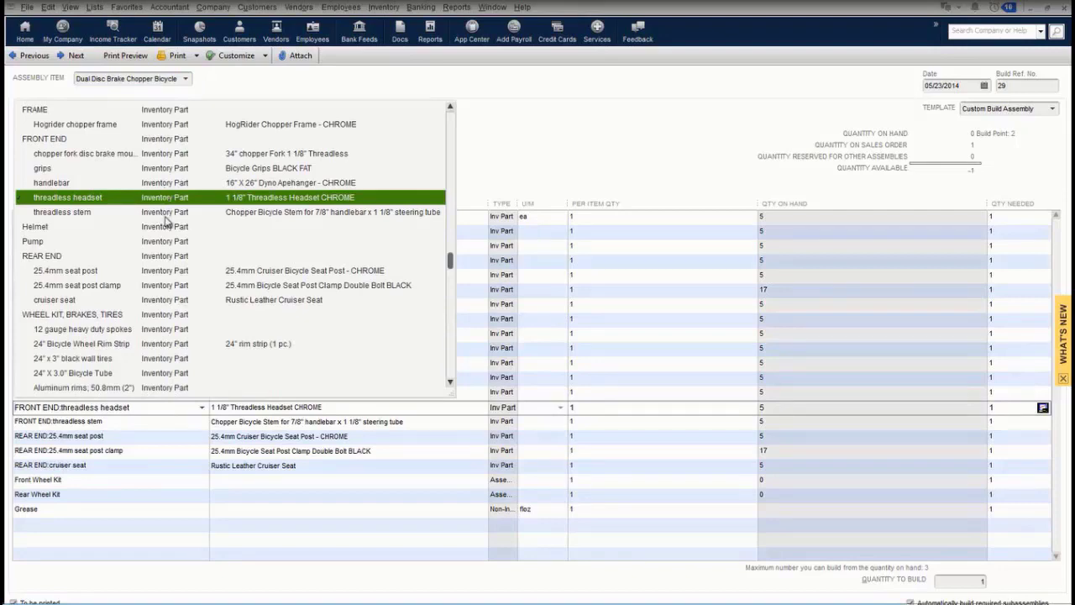
click(519, 139)
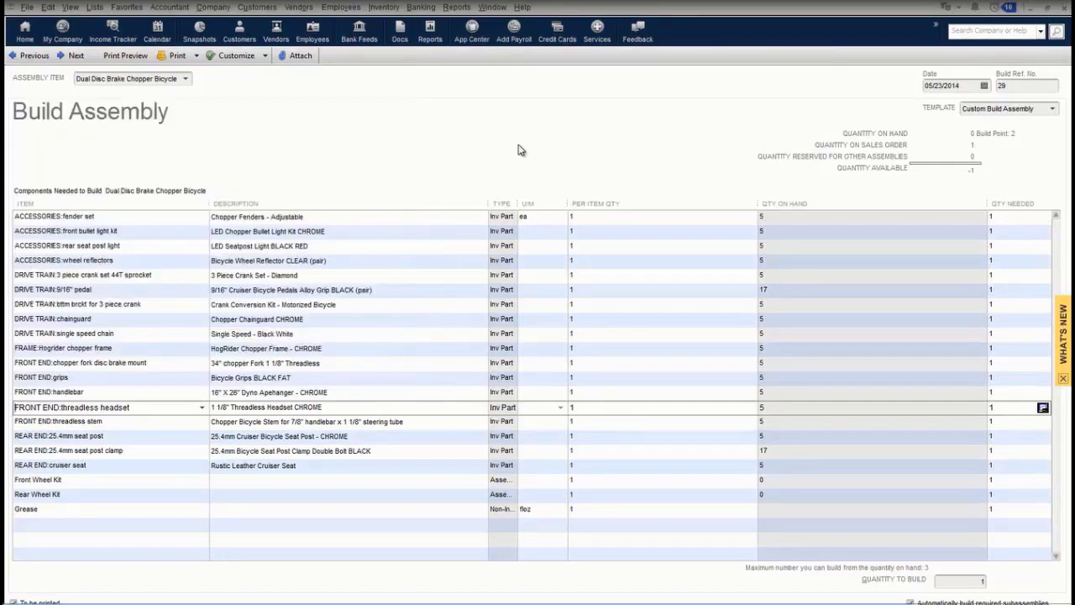
click(992, 411)
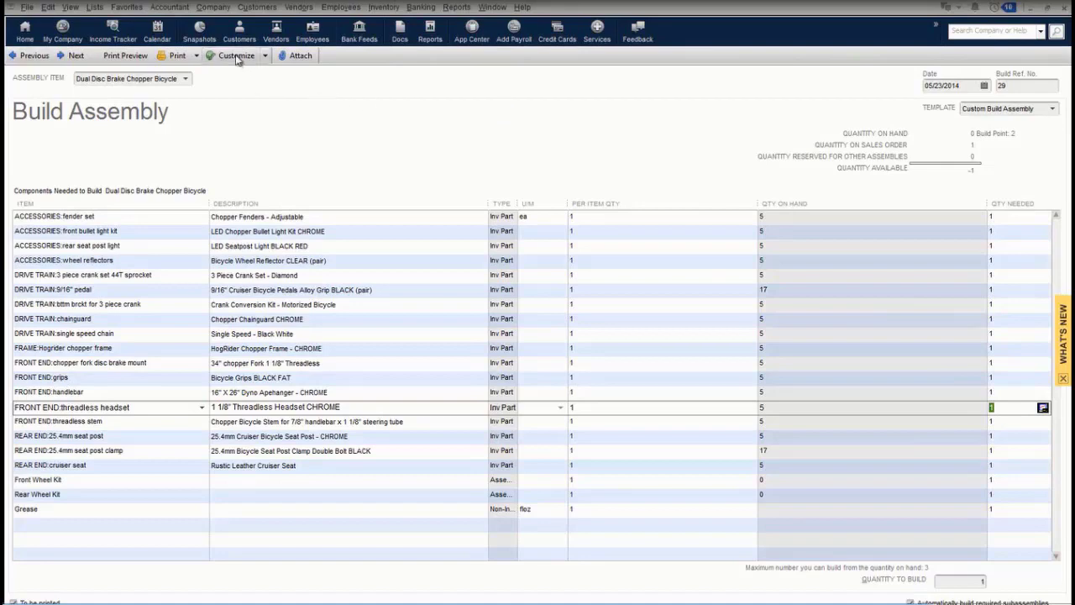
click(1000, 411)
double_click(1000, 411)
Preview the printed Build Assembly form for the Dual Disc Brake Chopper Bicycle, and close the preview
click(145, 55)
click(364, 185)
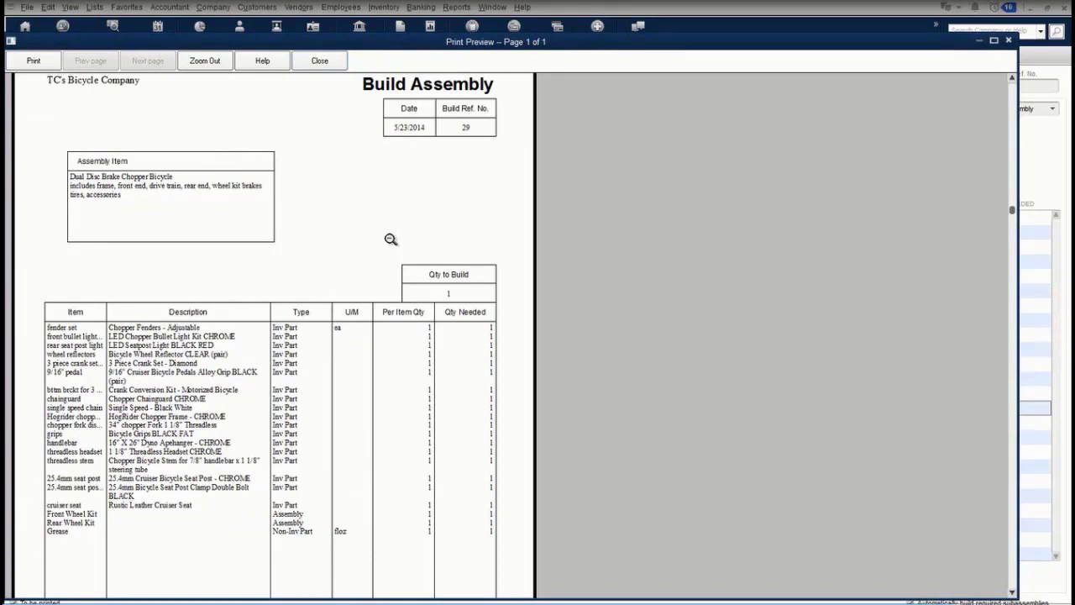
key(Escape)
click(334, 62)
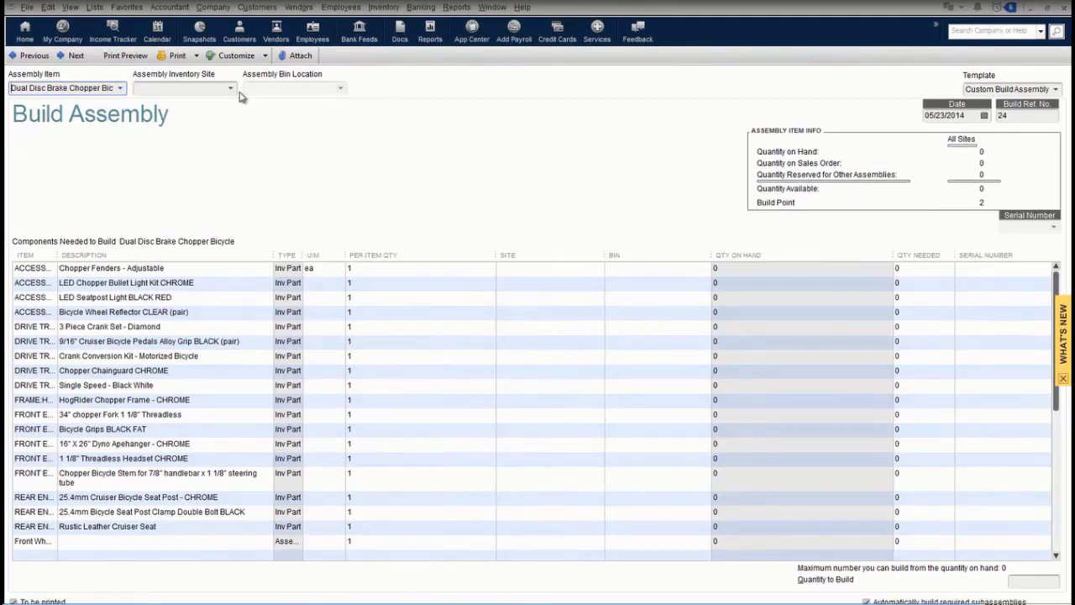
Finalize the pending Dual Disc Brake Chopper Bicycle build and close the Pending Builds report
click(195, 55)
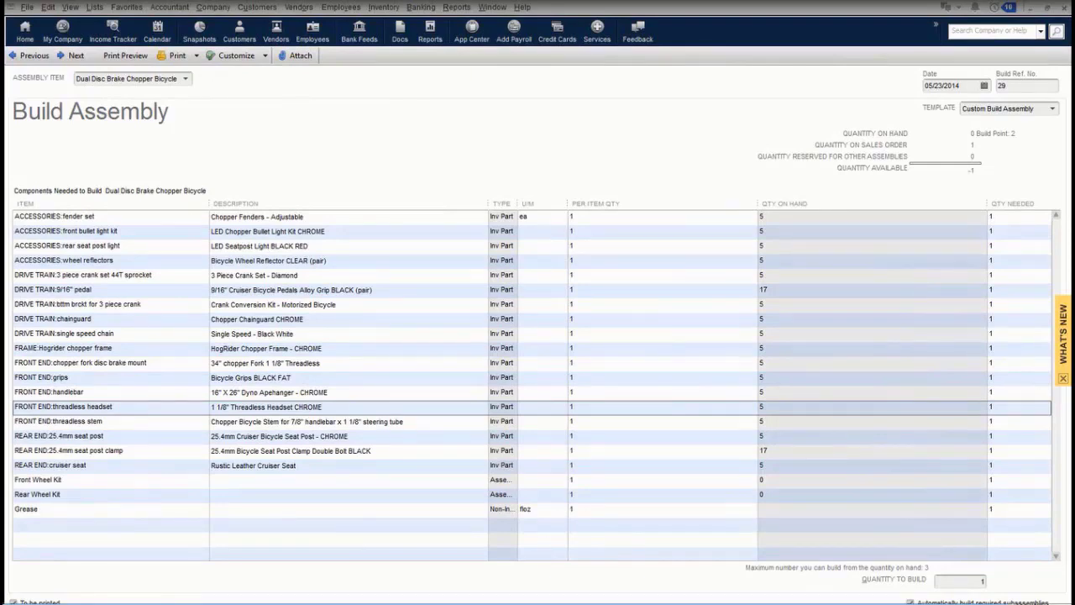
key(Escape)
click(481, 193)
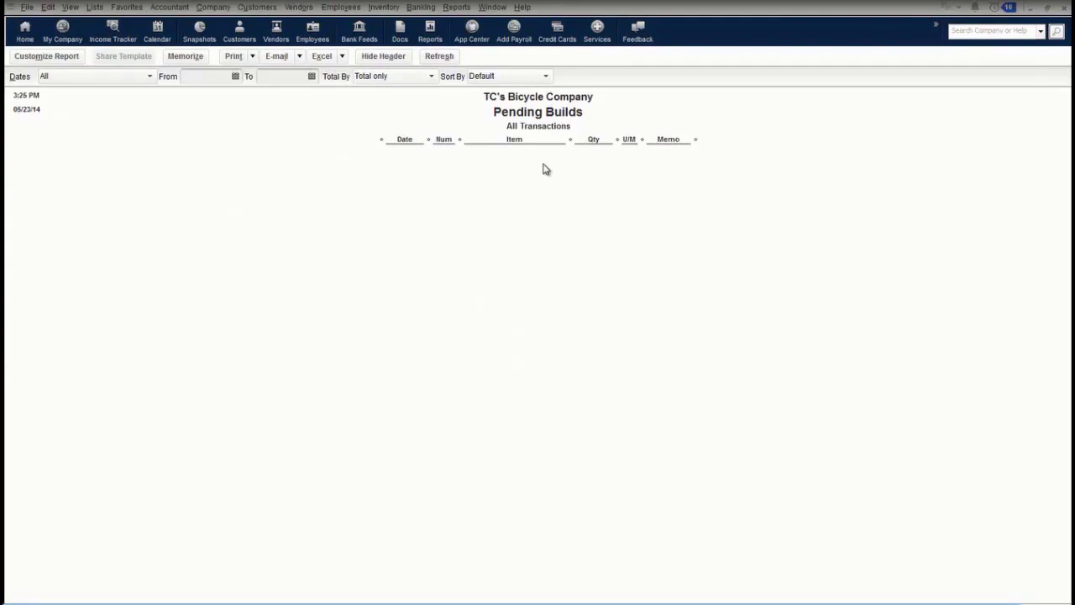
key(Escape)
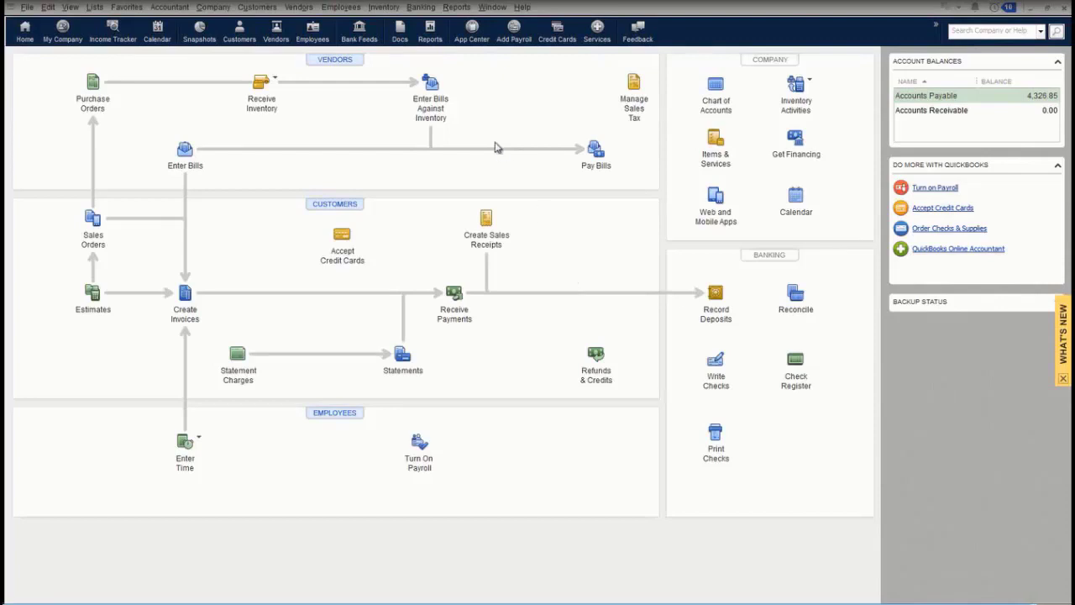
Review sales order 6 through the Open Sales Orders by Item report, and close both the order and the report
click(456, 7)
mouse_move(534, 237)
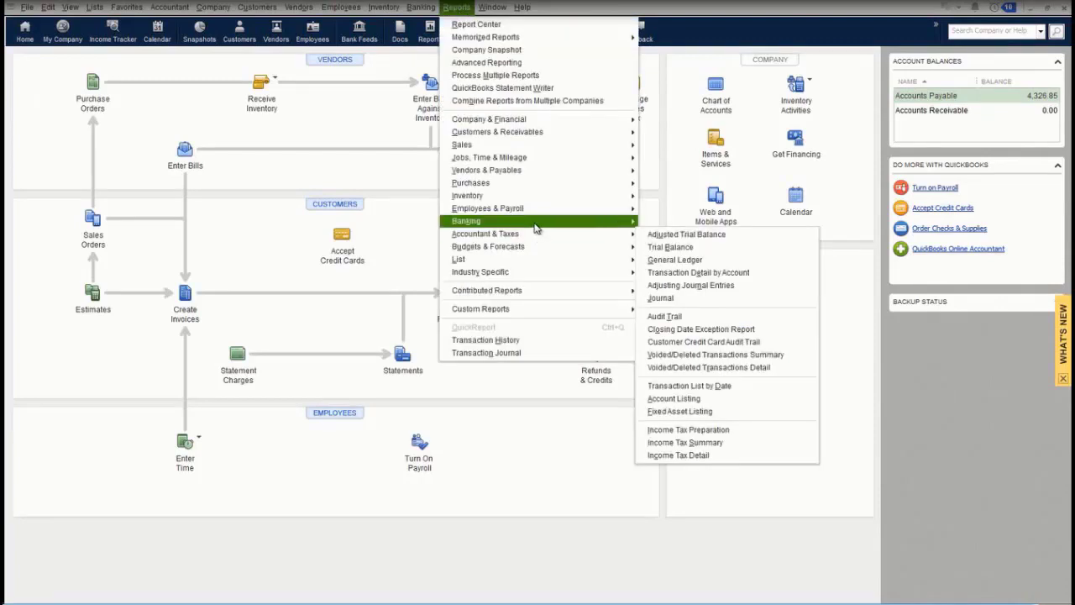
mouse_move(538, 144)
click(728, 276)
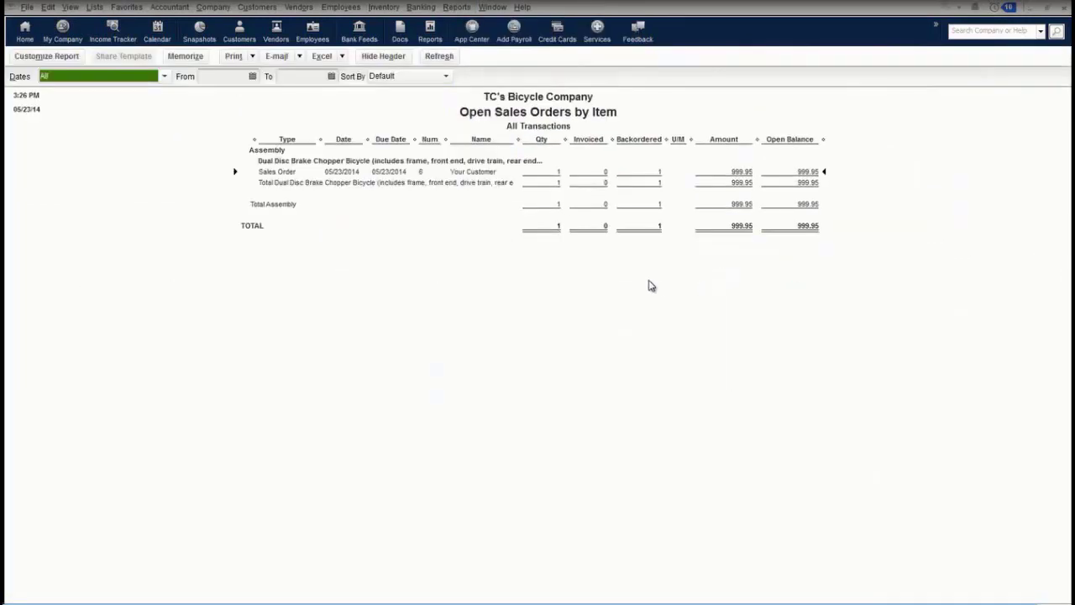
double_click(423, 172)
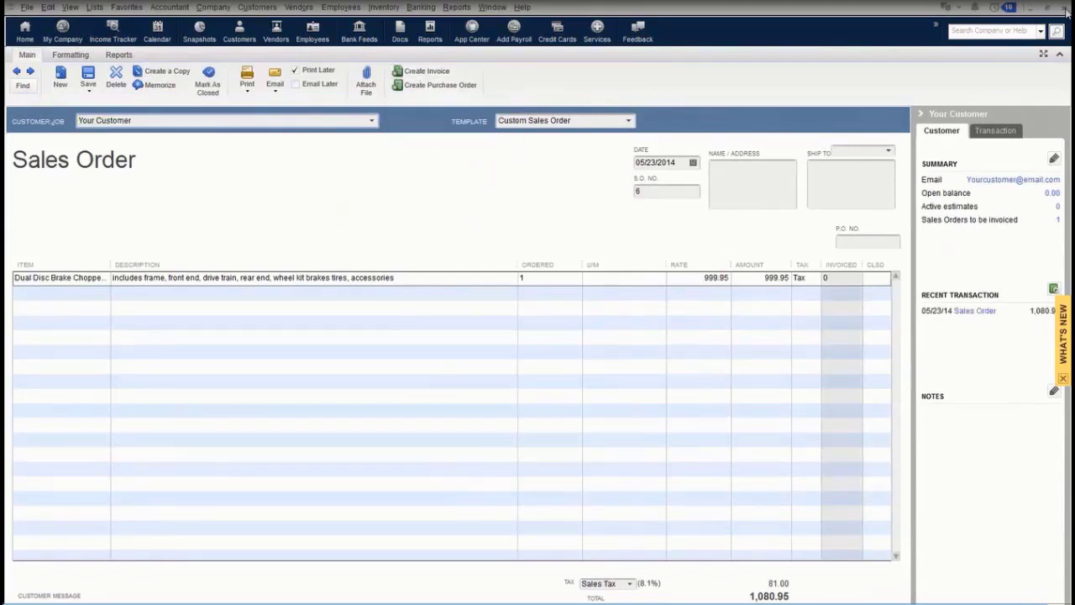
click(1065, 7)
click(1065, 7)
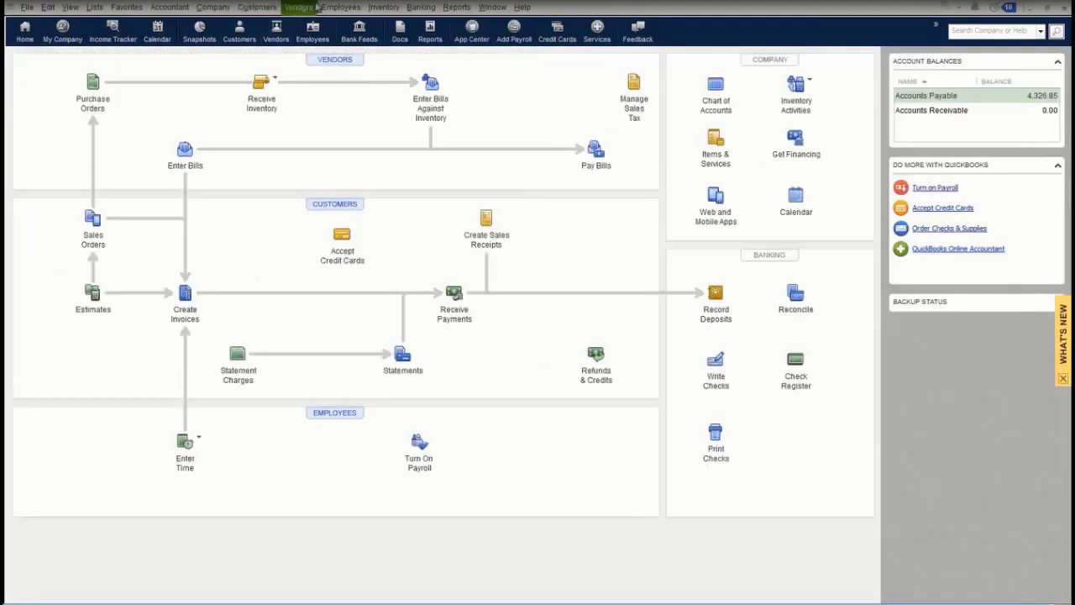
Open sales order 6 from the Sales Order Fulfillment Worksheet
click(257, 7)
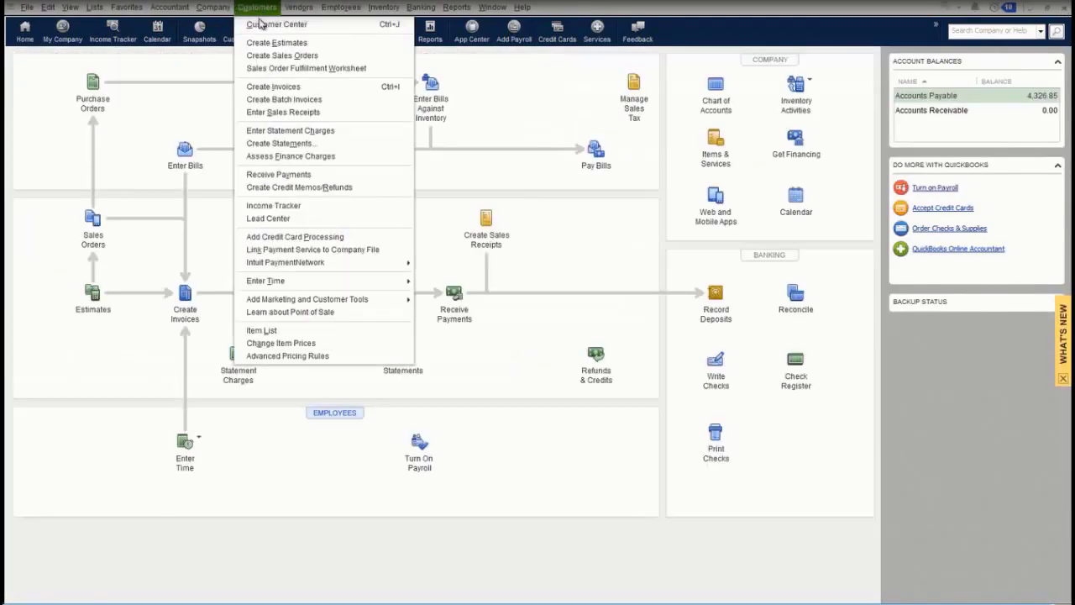
click(287, 69)
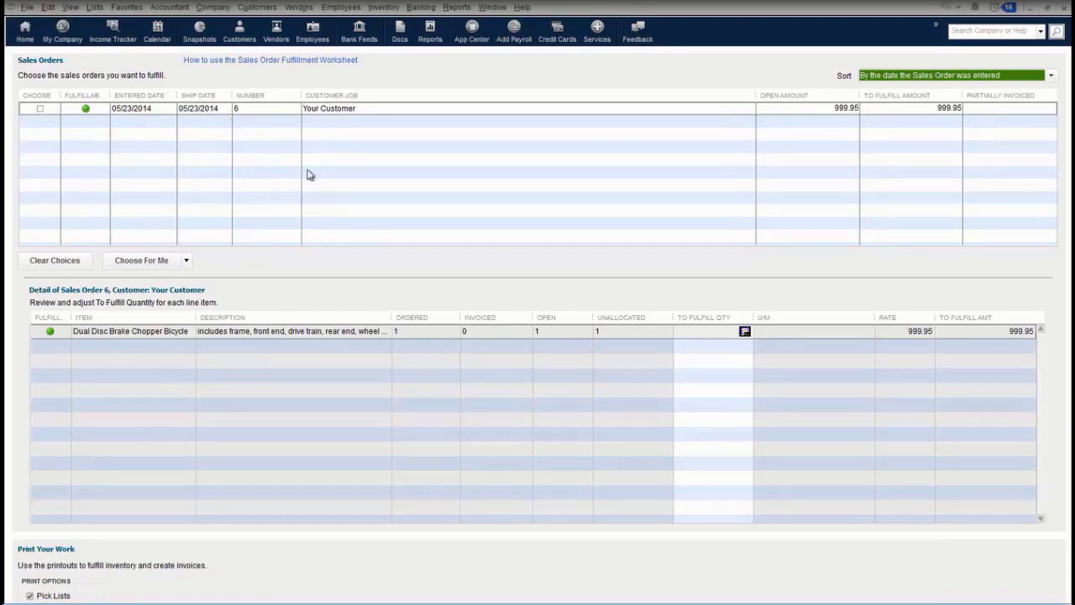
double_click(328, 114)
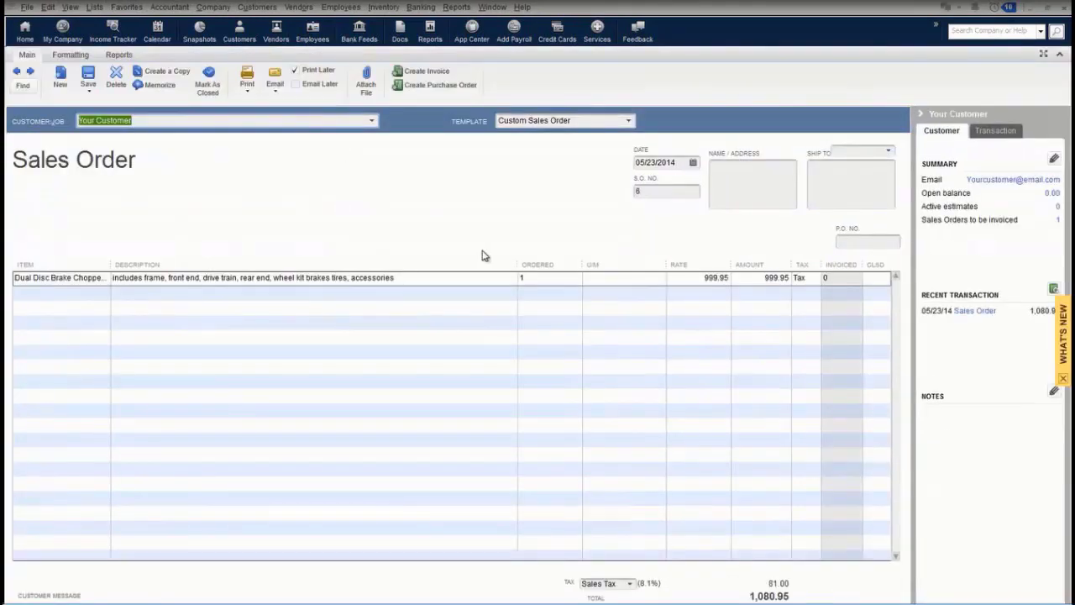
Add the Helmet and Pump items as new lines on the sales order below the bicycle
click(86, 296)
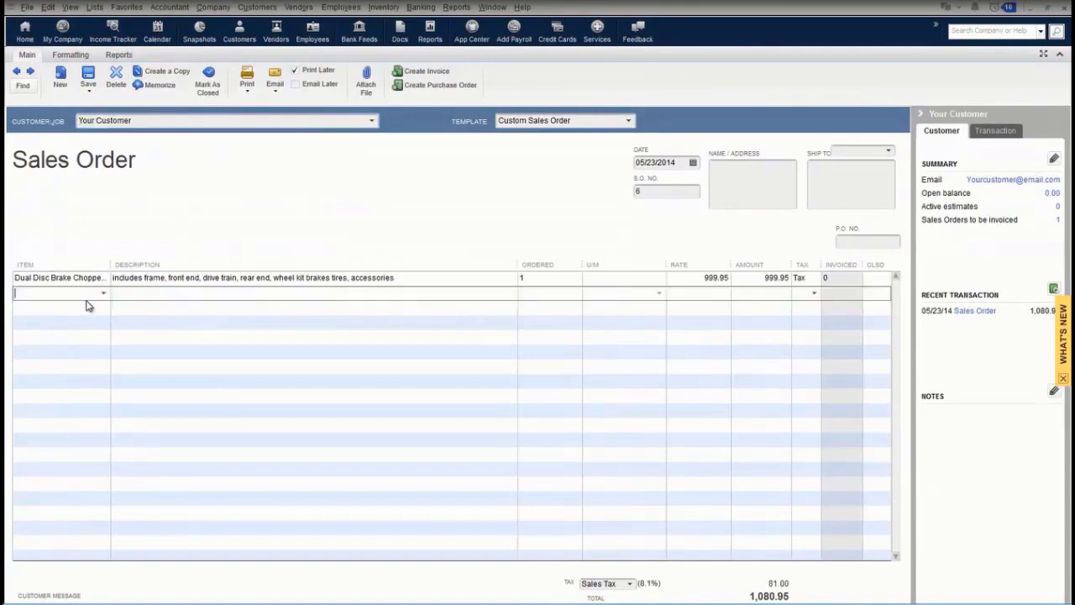
click(103, 294)
scroll(142, 504, down, 10)
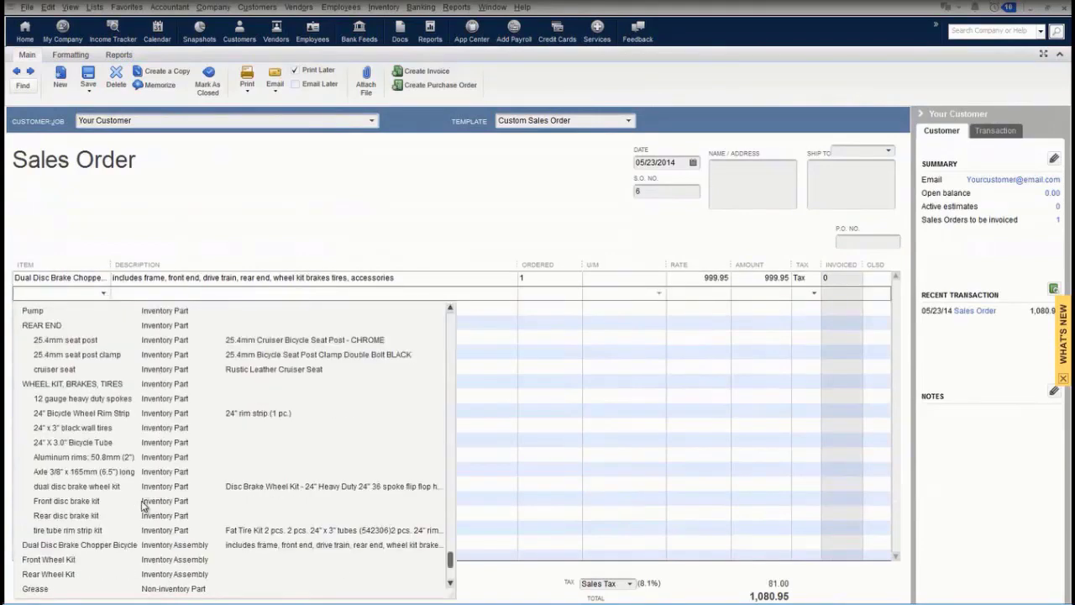
scroll(140, 546, up, 3)
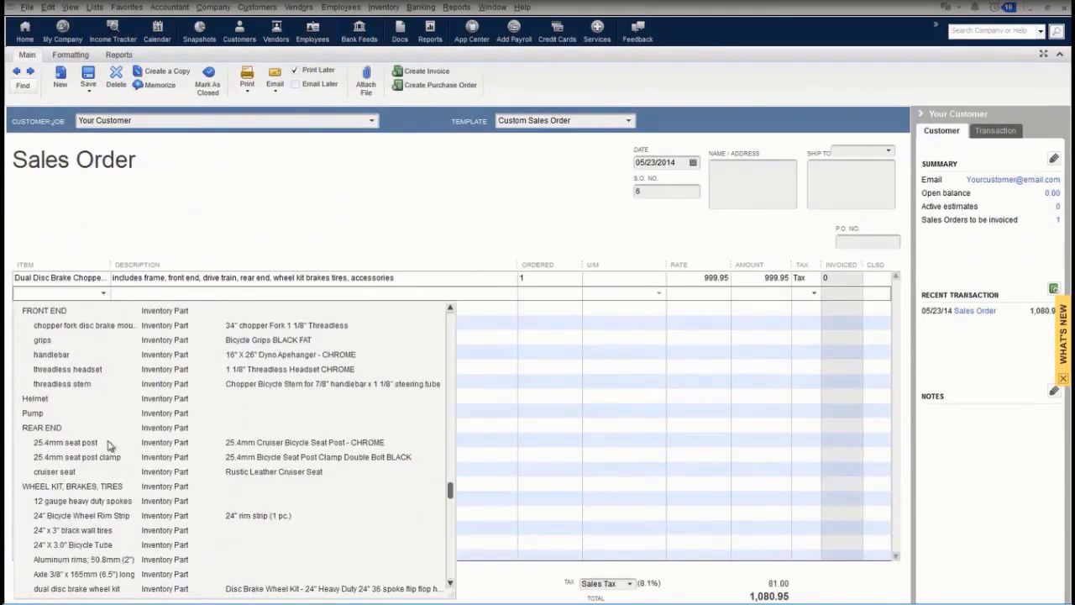
click(42, 400)
click(103, 308)
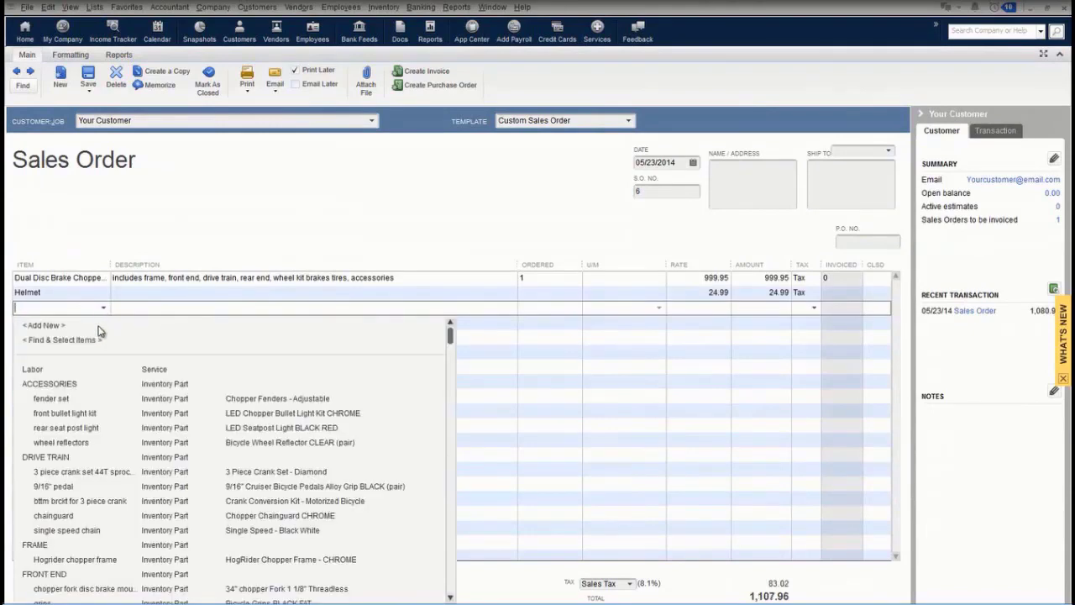
scroll(84, 507, down, 4)
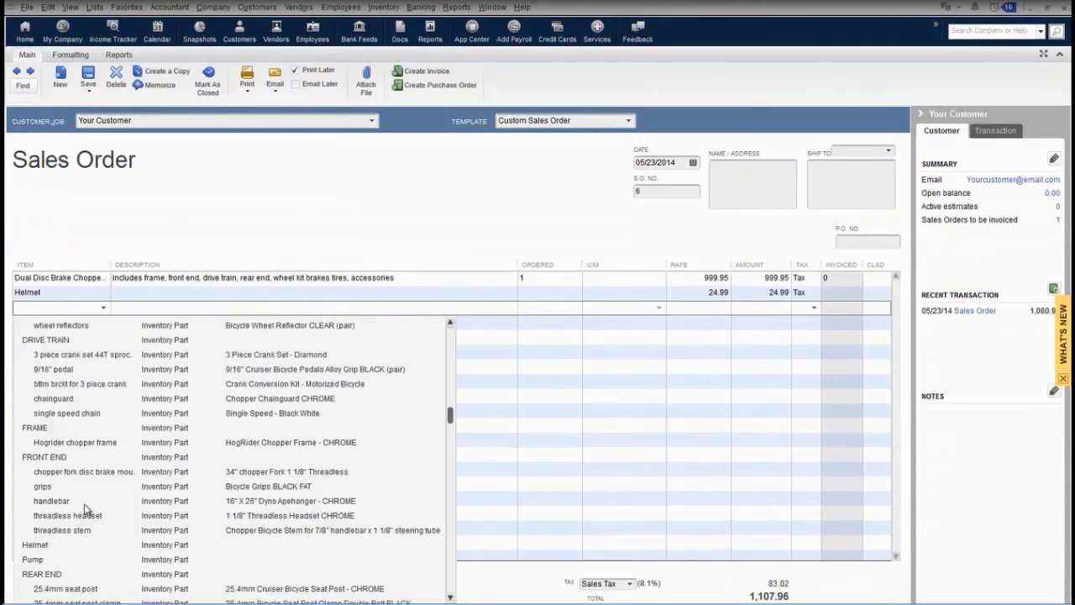
click(34, 559)
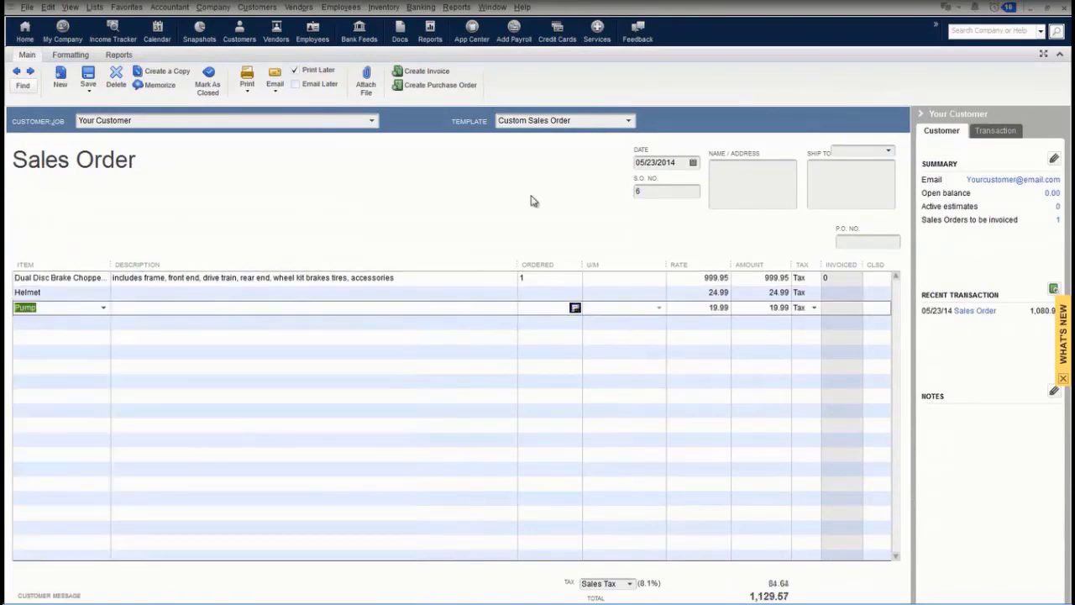
Record the sales order changes and create an invoice for selected items, with one each of the bicycle, Helmet and Pump
click(426, 76)
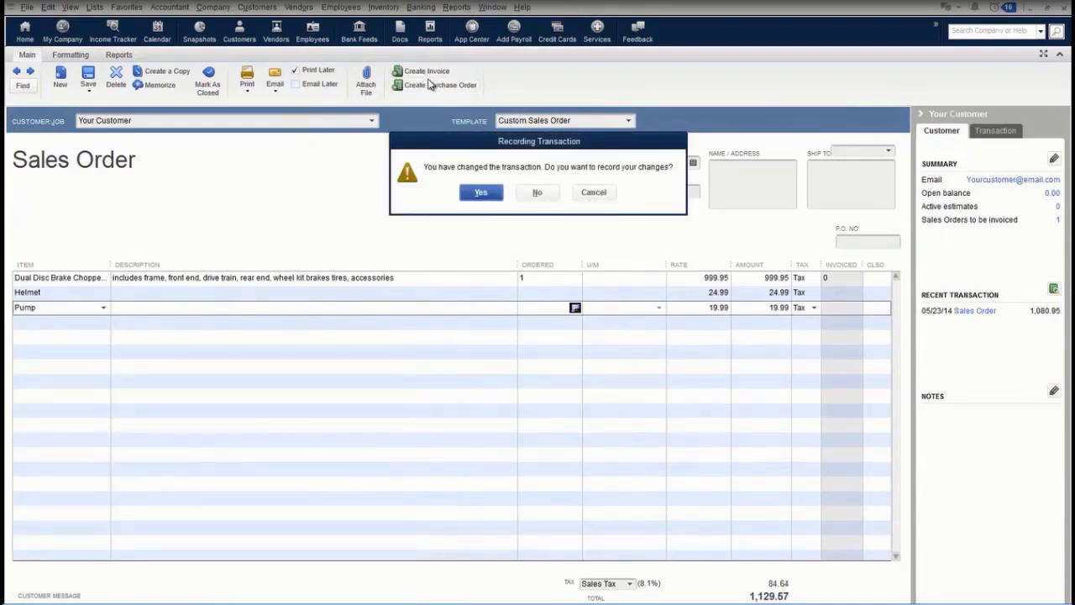
click(483, 194)
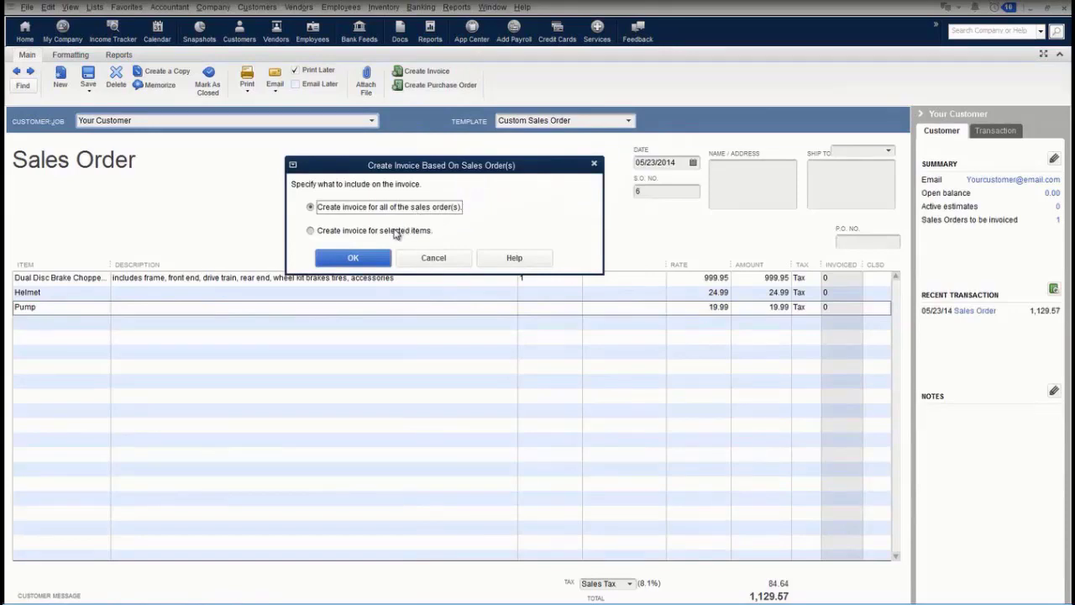
click(393, 234)
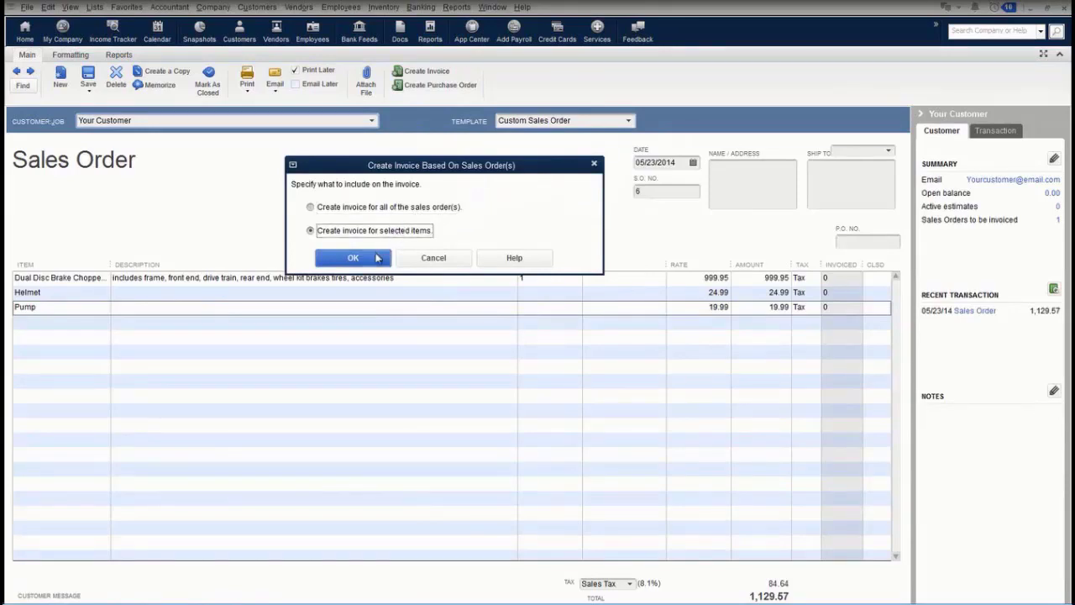
click(377, 258)
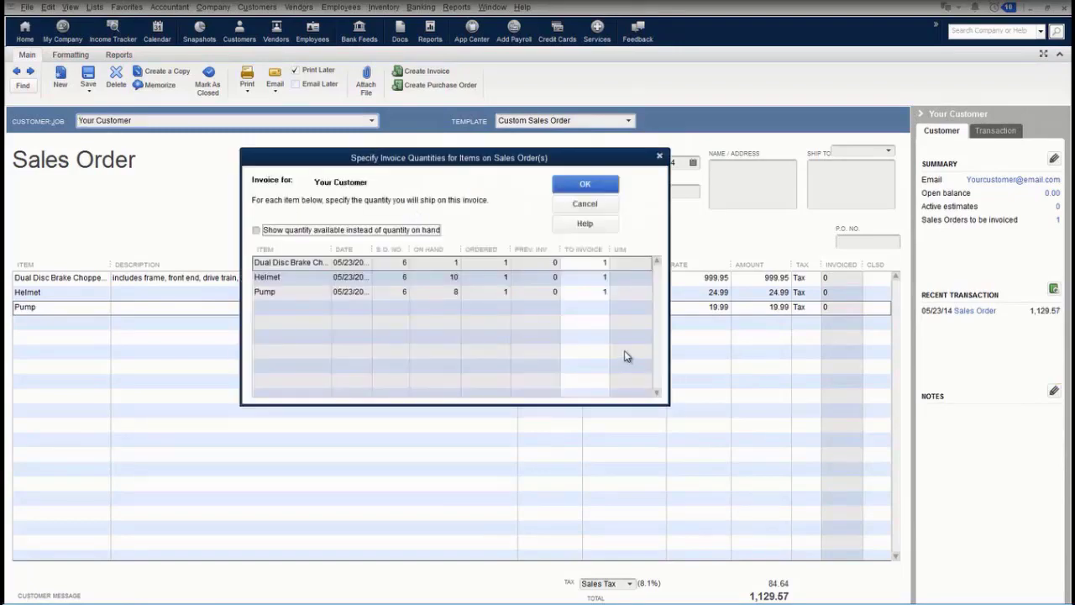
click(594, 291)
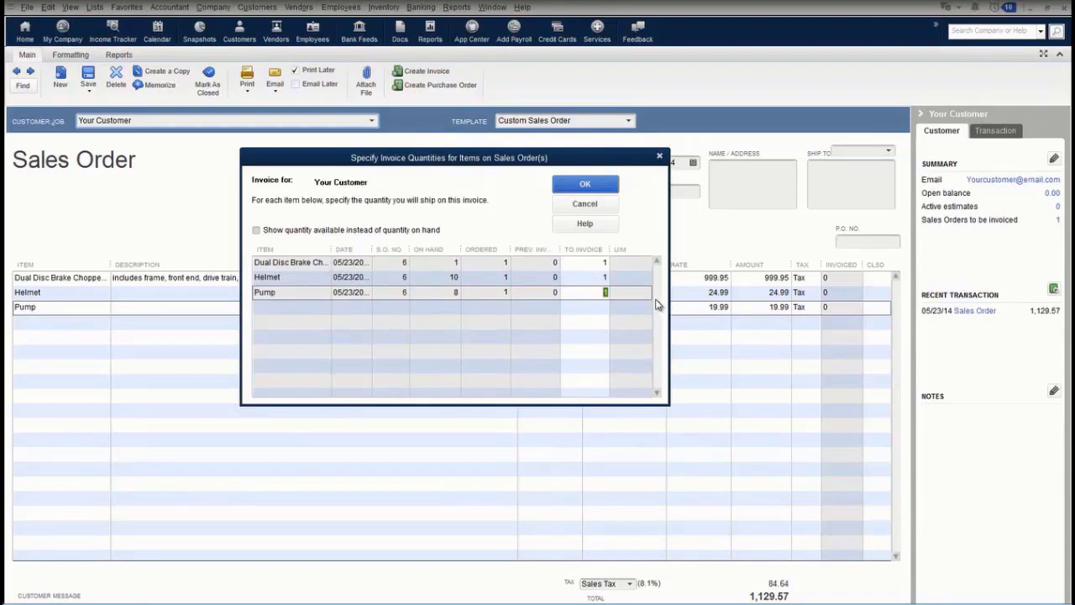
click(585, 185)
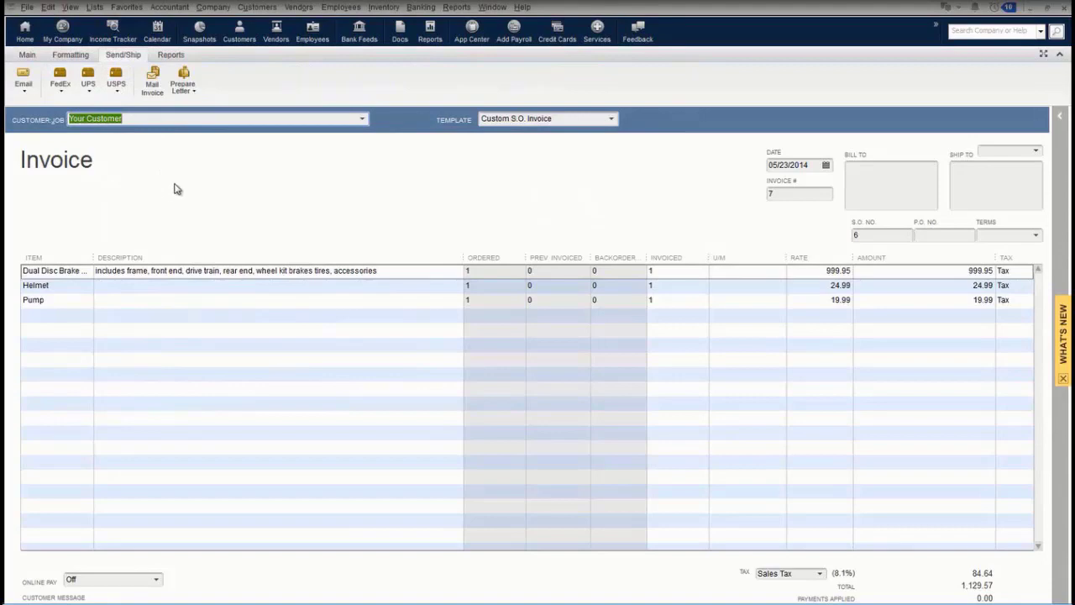
click(27, 55)
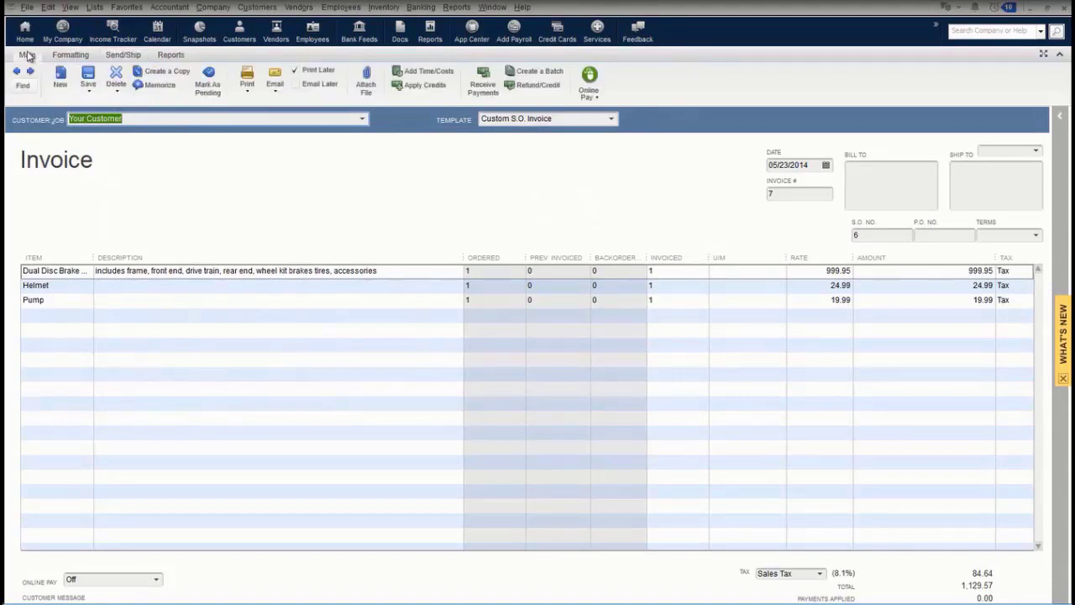